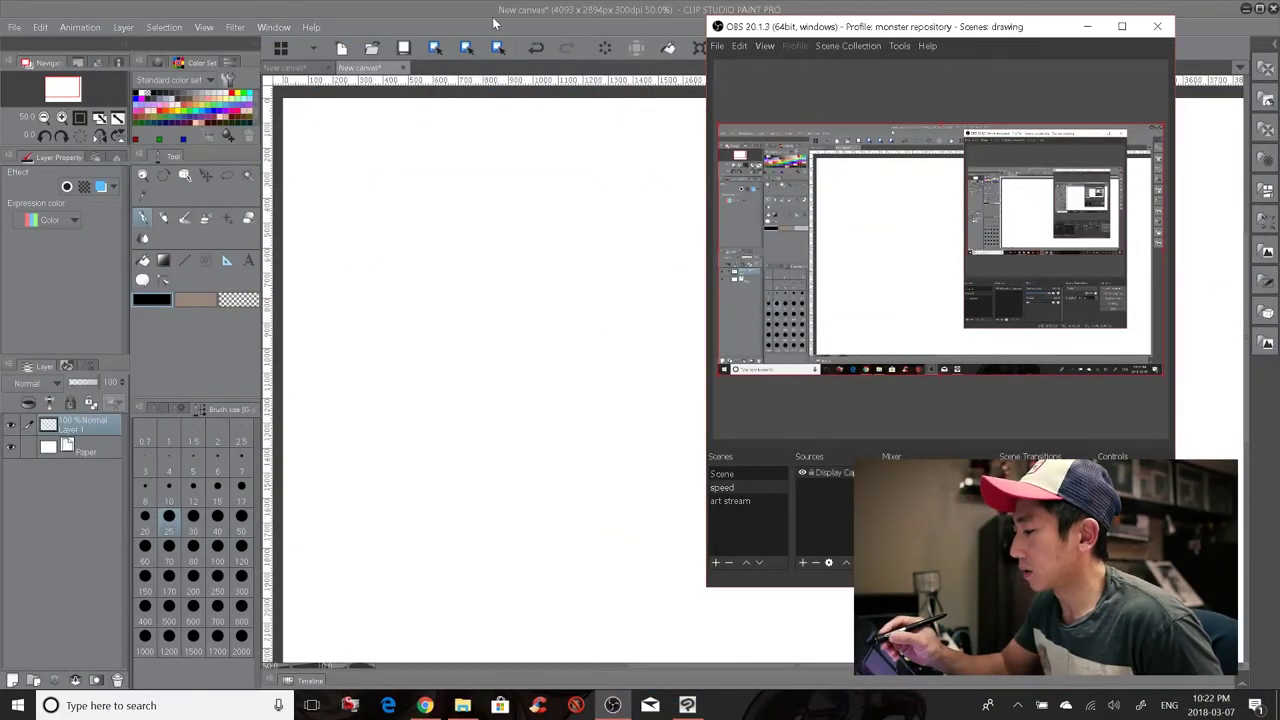
# Step: Switch to the blank Clip Studio Paint canvas and sketch the figure's neck lines, collarbones, sternum and centre line ending in a small pelvis triangle
pyautogui.click(465, 20)
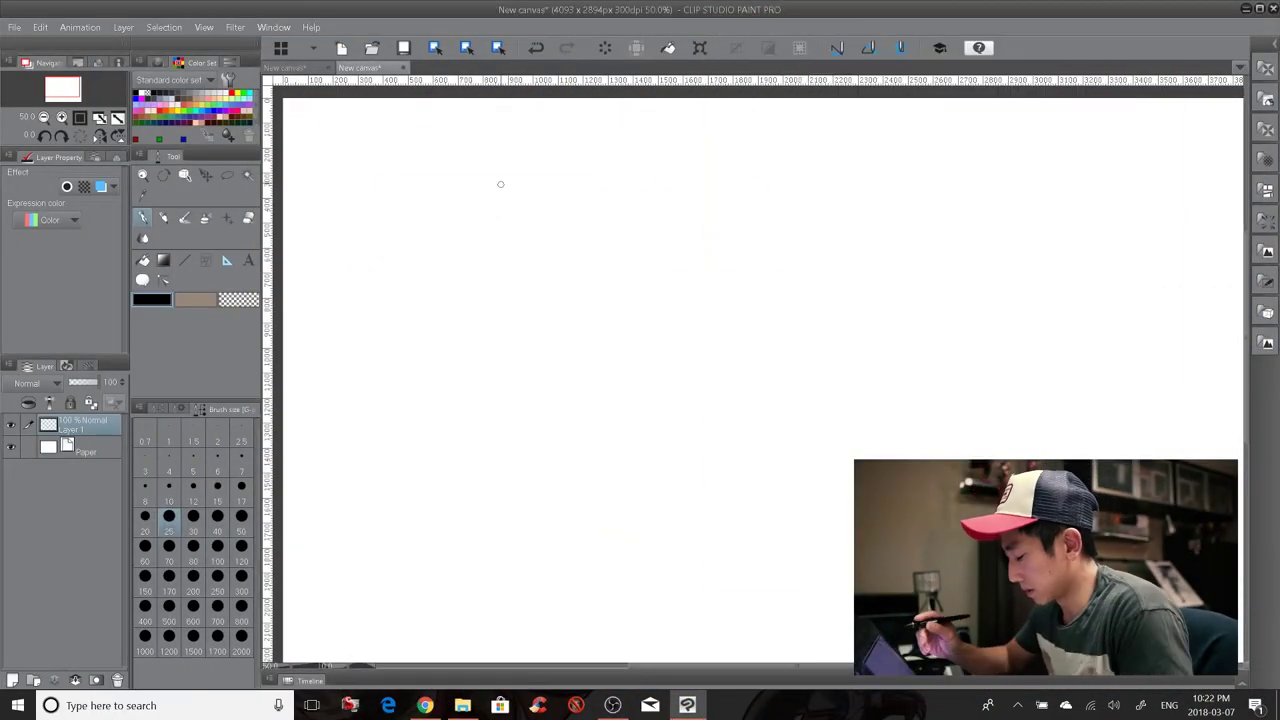
pyautogui.scroll(-1, 500, 184)
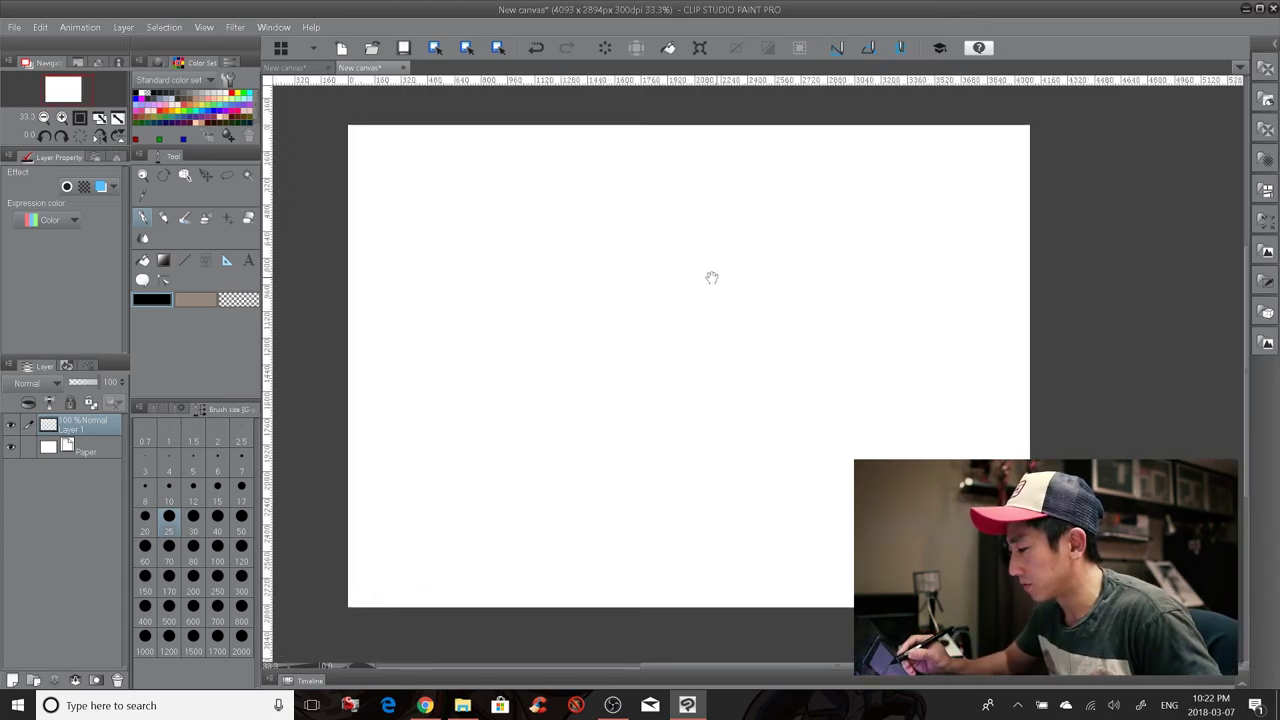
pyautogui.moveTo(711, 277)
pyautogui.mouseDown()
pyautogui.moveTo(671, 275)
pyautogui.moveTo(691, 271)
pyautogui.mouseUp()
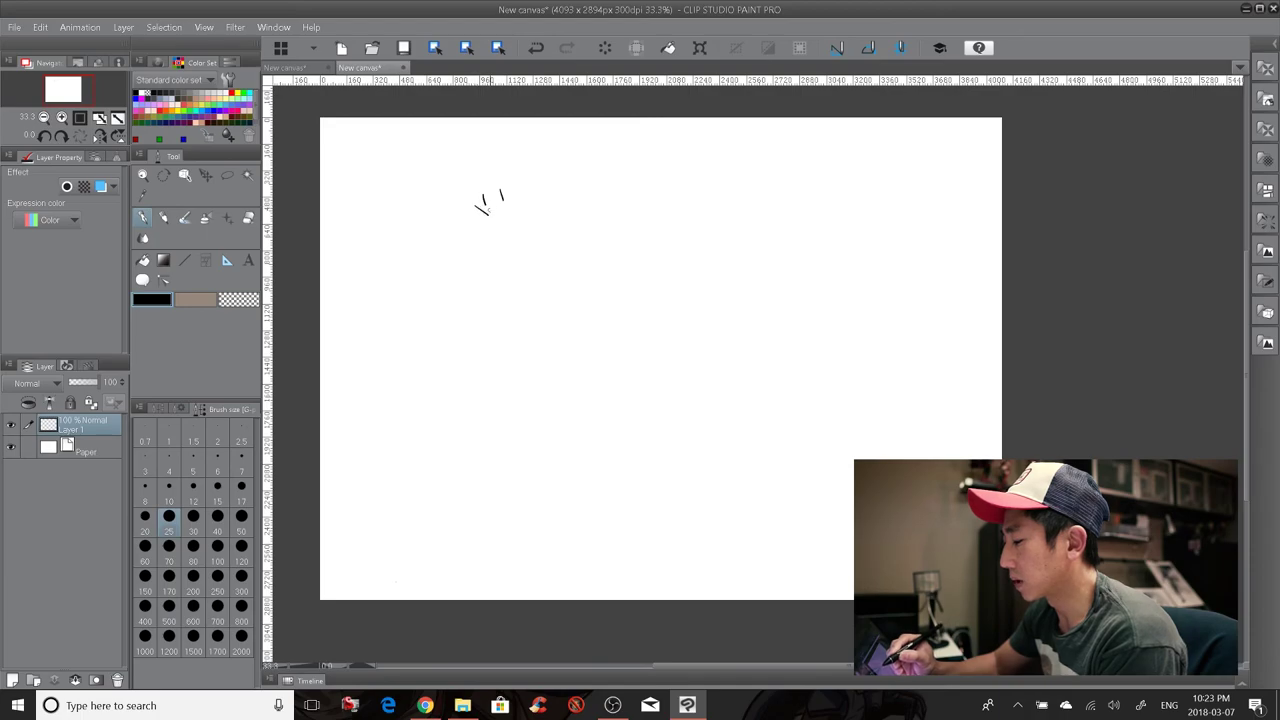
pyautogui.moveTo(484, 215); pyautogui.dragTo(517, 203)
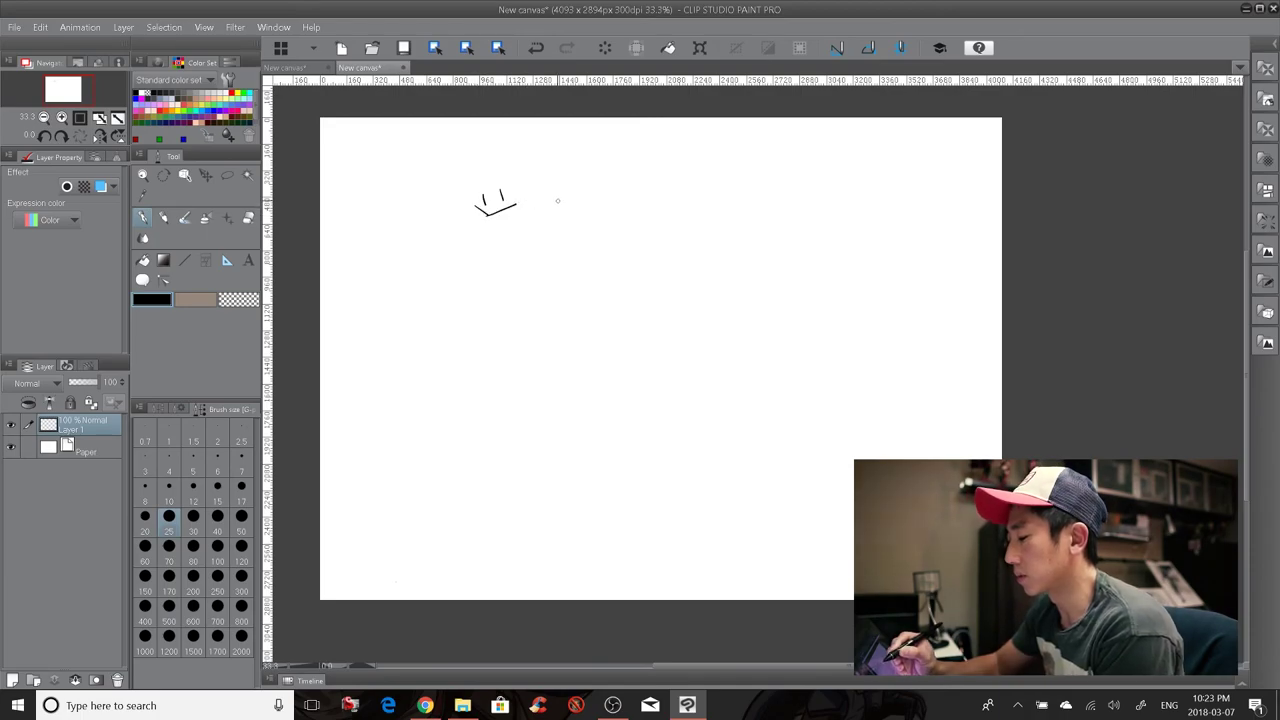
pyautogui.moveTo(512, 205); pyautogui.dragTo(519, 204)
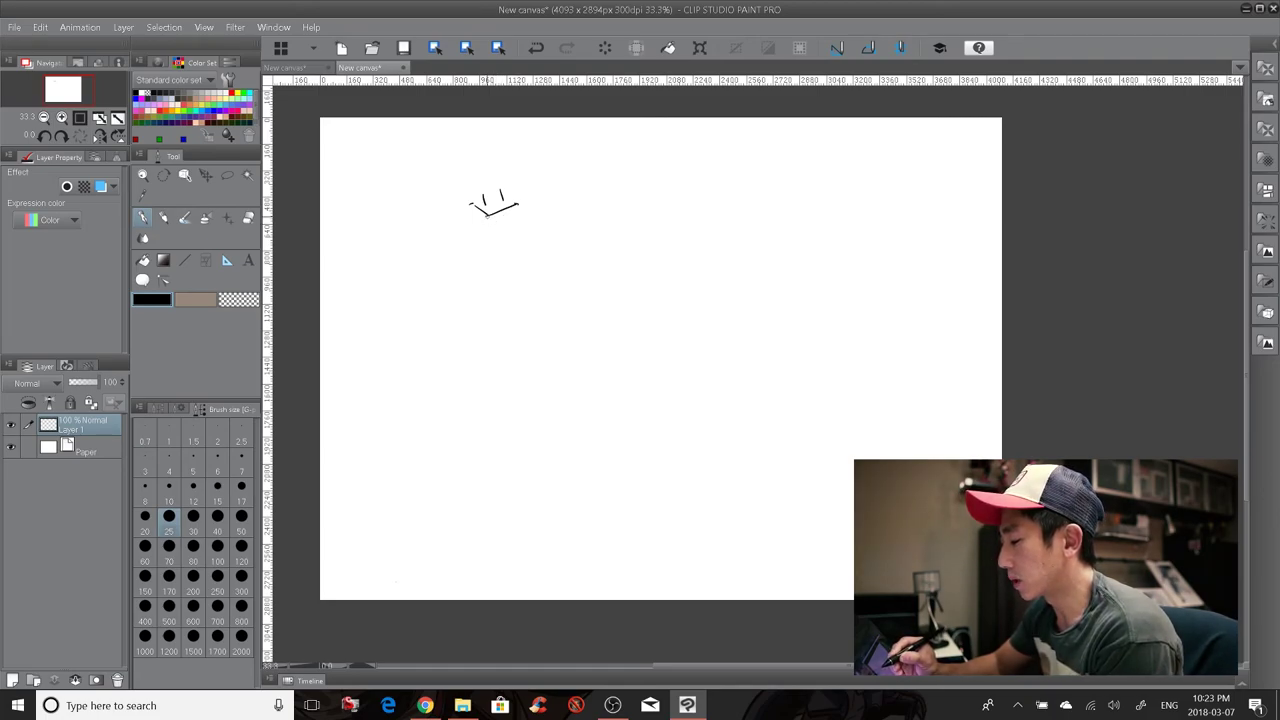
pyautogui.moveTo(485, 213); pyautogui.dragTo(476, 239)
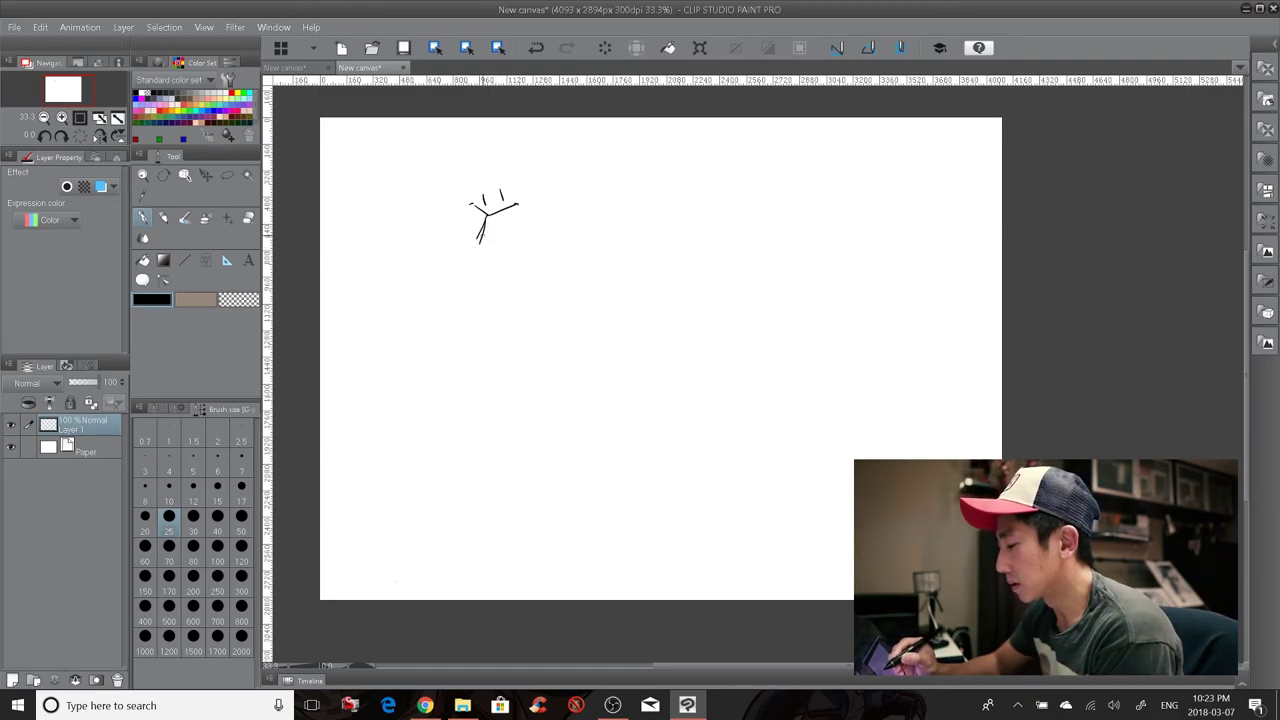
pyautogui.moveTo(480, 261); pyautogui.dragTo(477, 312)
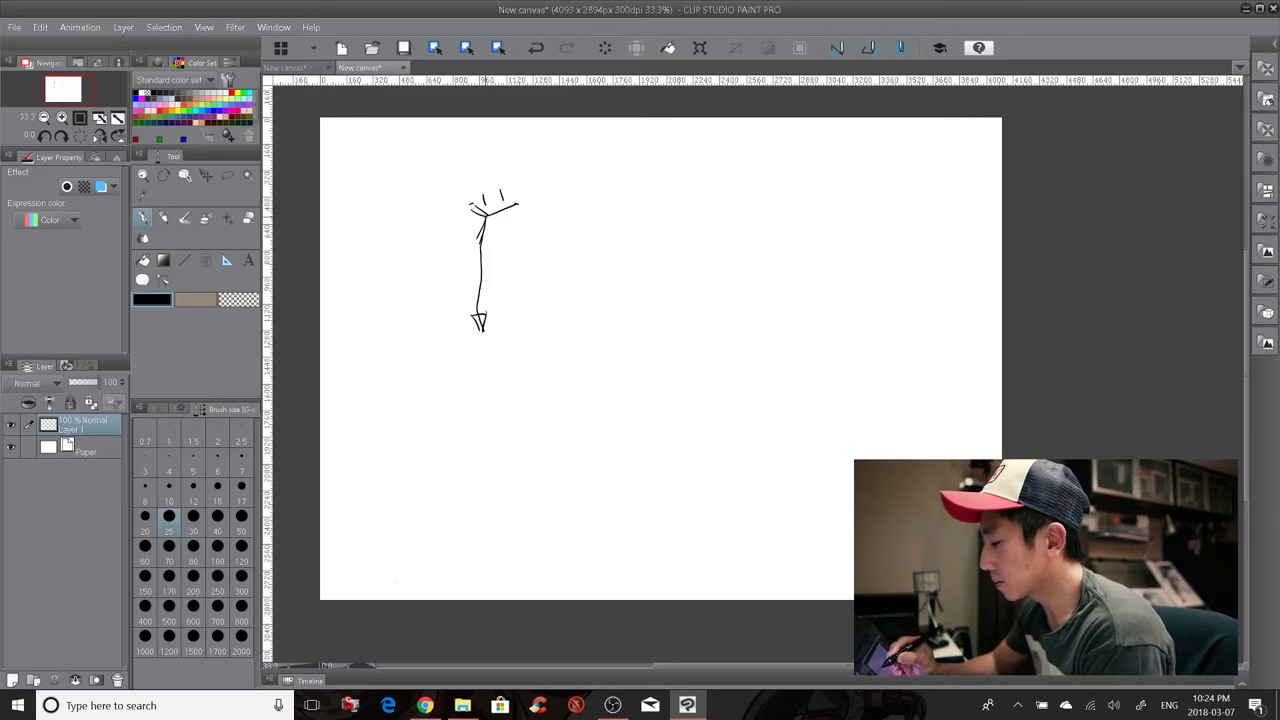
pyautogui.moveTo(471, 209); pyautogui.dragTo(487, 216)
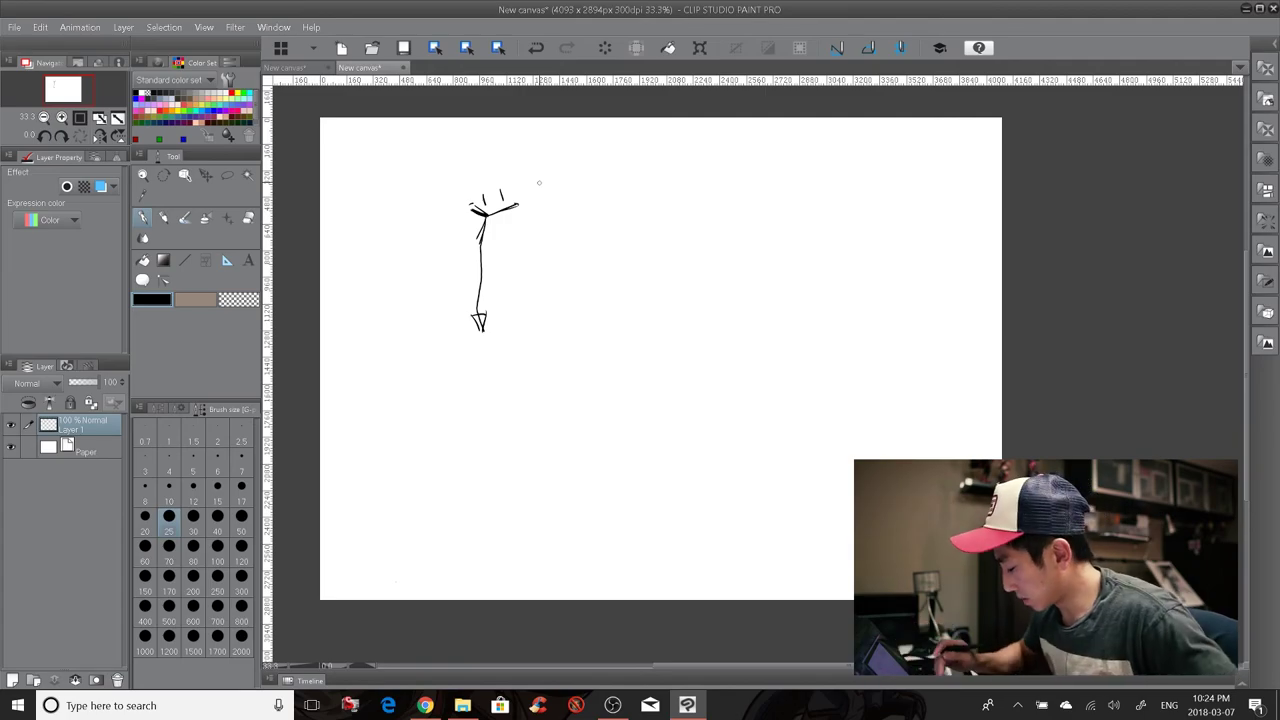
# Step: Draw the lower contours of both chest muscles curving out from the sternum and close a small diamond at its base
pyautogui.scroll(1, 539, 183)
pyautogui.moveTo(537, 246)
pyautogui.mouseDown()
pyautogui.moveTo(603, 214)
pyautogui.moveTo(581, 219)
pyautogui.mouseUp()
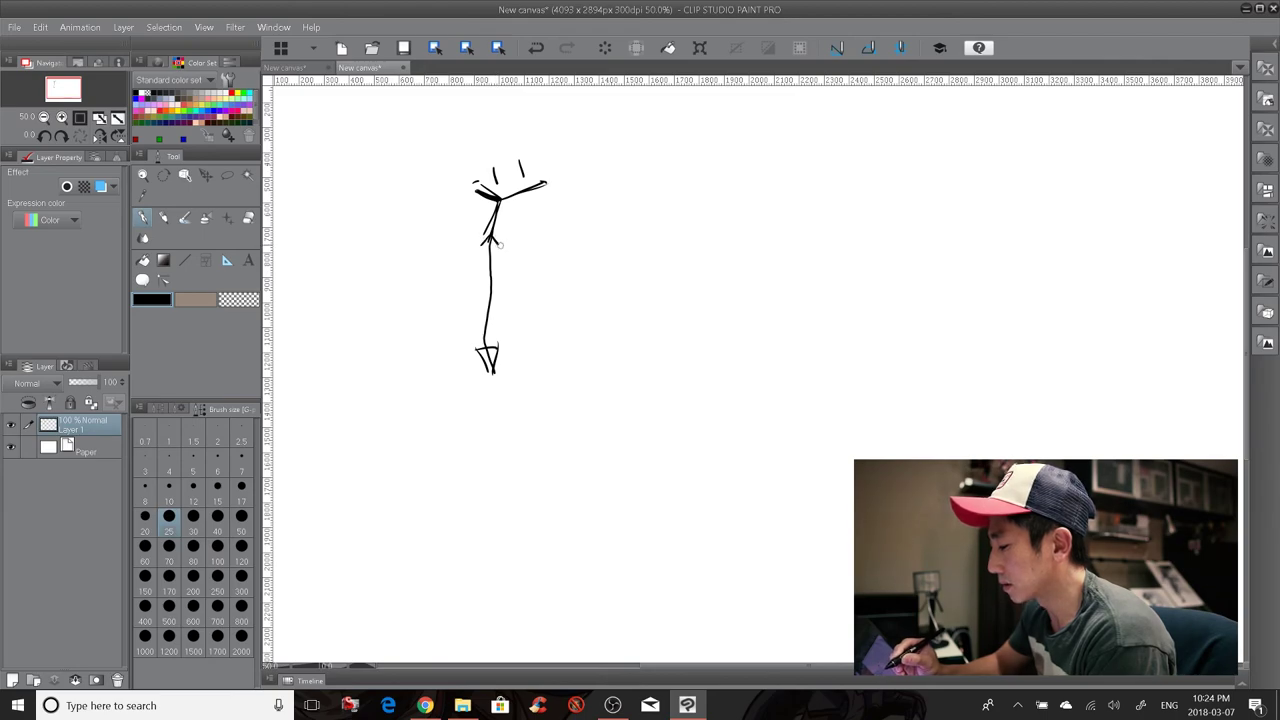
pyautogui.moveTo(493, 243)
pyautogui.mouseDown()
pyautogui.moveTo(542, 224)
pyautogui.moveTo(467, 231)
pyautogui.mouseUp()
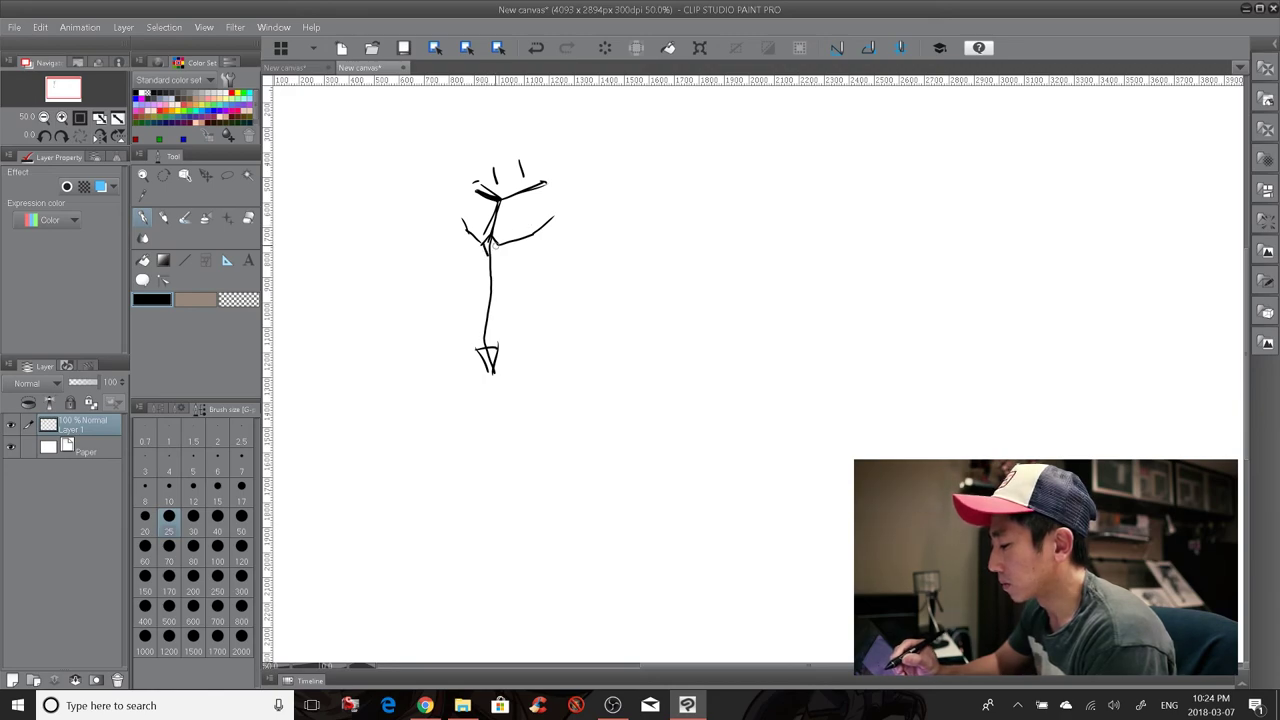
pyautogui.moveTo(497, 242); pyautogui.dragTo(490, 254)
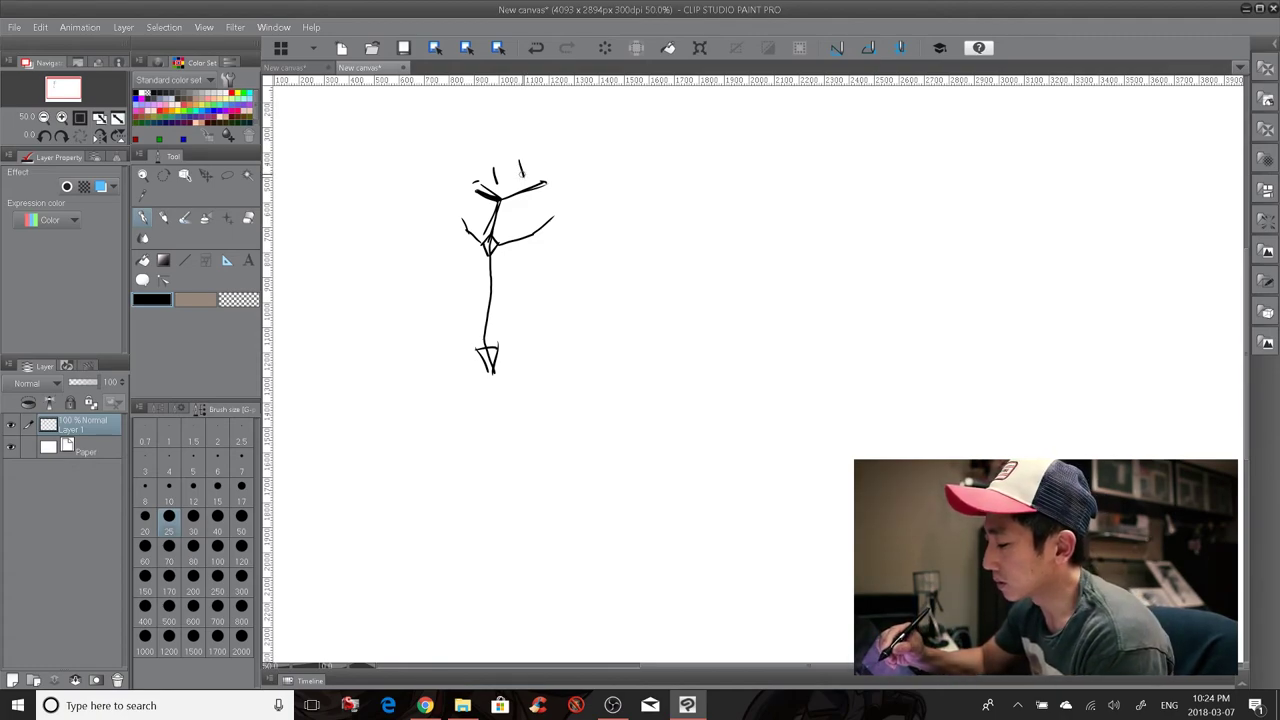
# Step: Add the trapezius slopes from the neck and outline the rounded shoulder muscles on both sides of the chest
pyautogui.moveTo(519, 162); pyautogui.dragTo(522, 182)
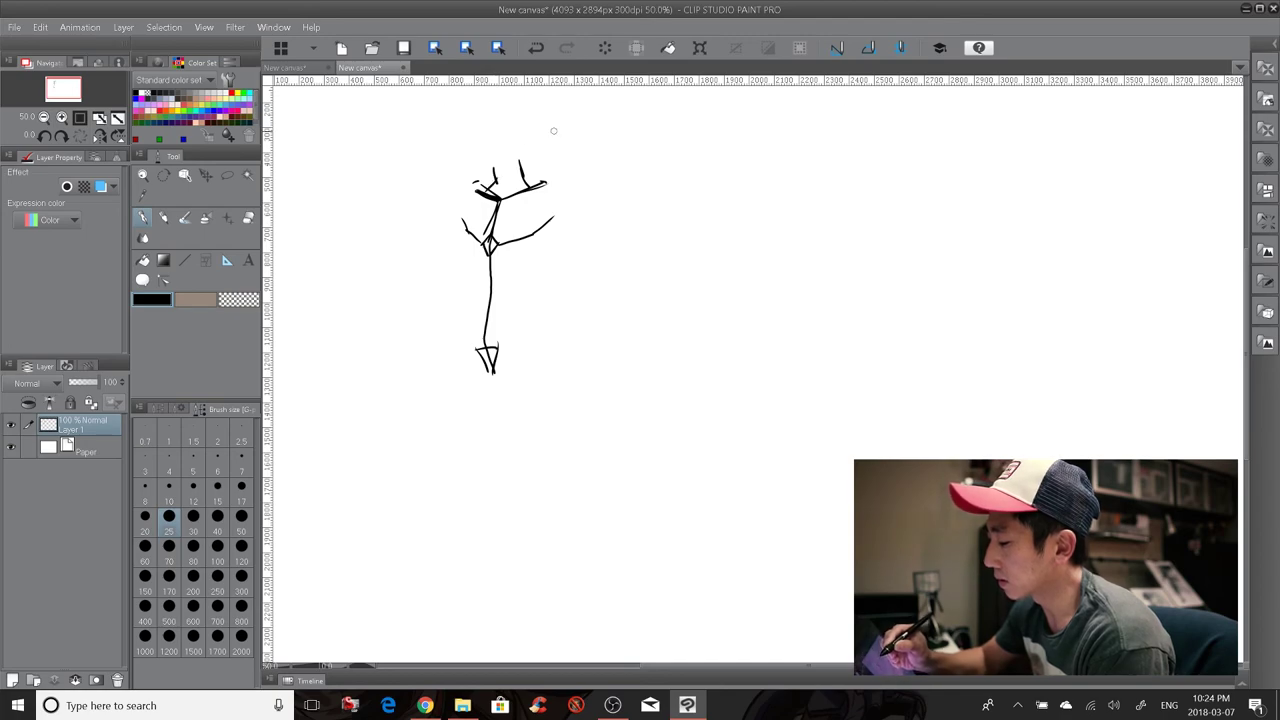
pyautogui.moveTo(471, 181); pyautogui.dragTo(547, 177)
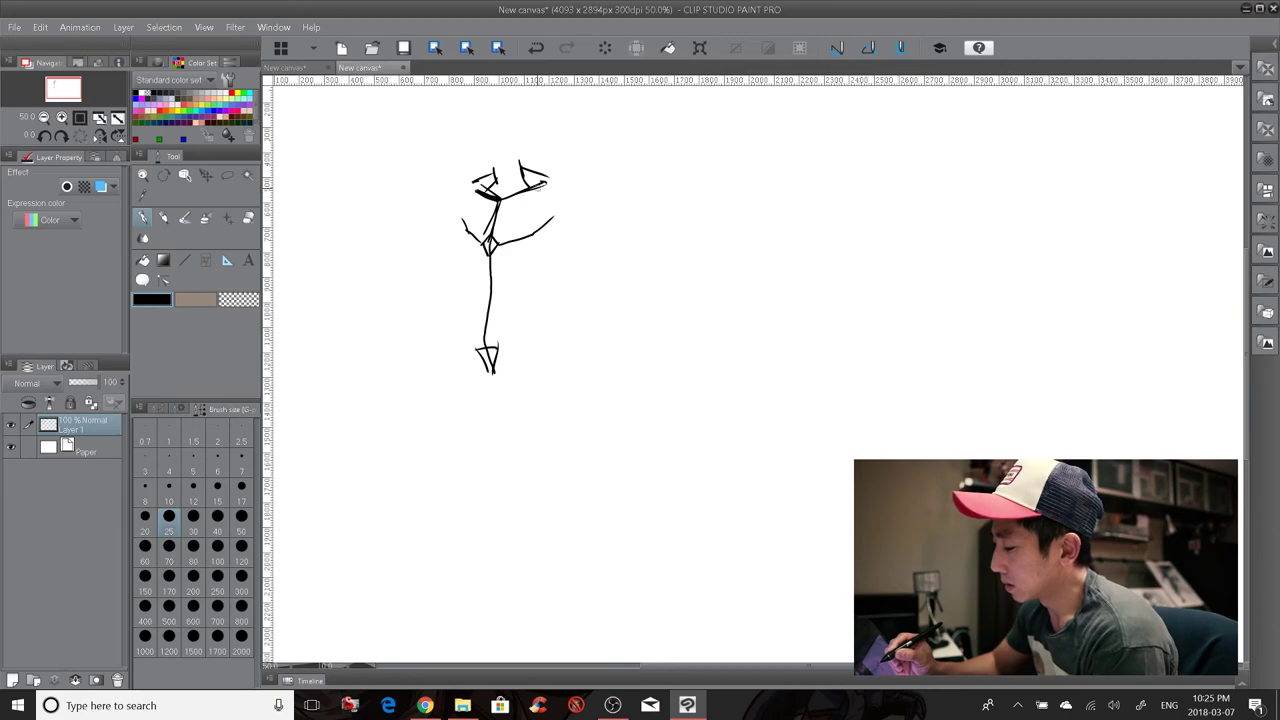
pyautogui.moveTo(544, 184)
pyautogui.mouseDown()
pyautogui.moveTo(529, 206)
pyautogui.moveTo(559, 211)
pyautogui.mouseUp()
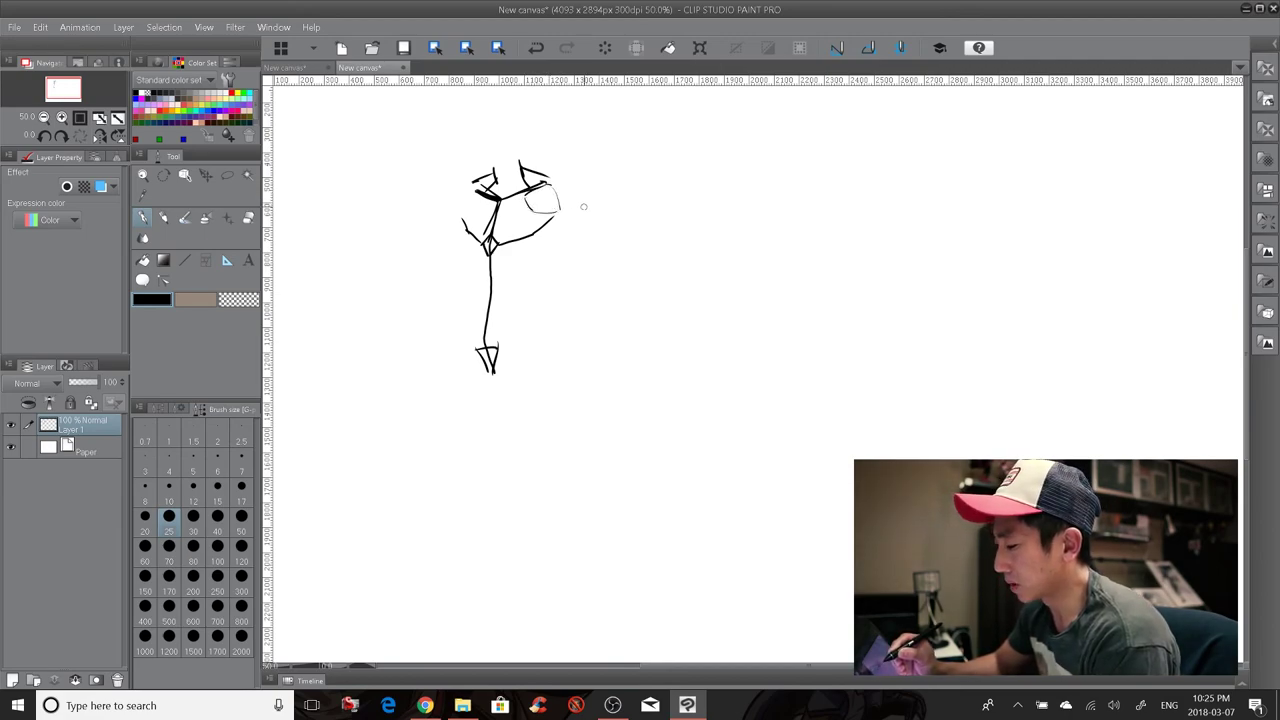
pyautogui.moveTo(481, 190)
pyautogui.mouseDown()
pyautogui.moveTo(455, 212)
pyautogui.moveTo(467, 185)
pyautogui.mouseUp()
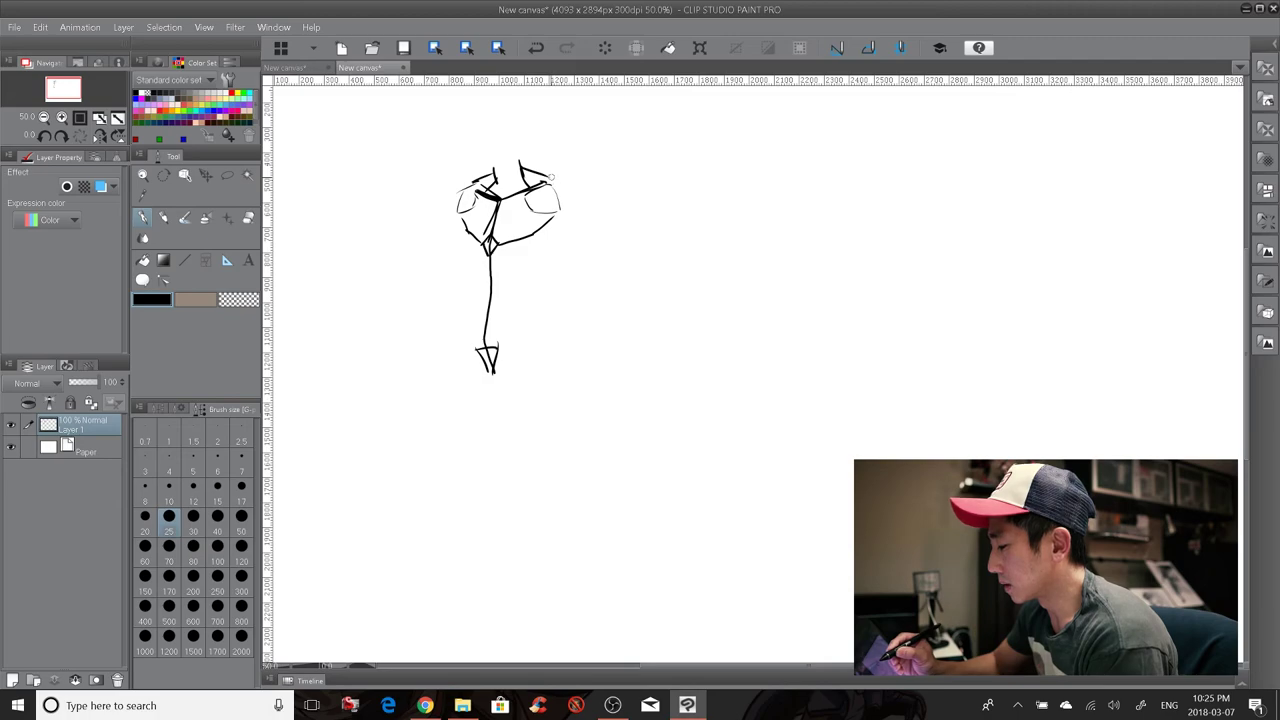
pyautogui.moveTo(548, 179)
pyautogui.mouseDown()
pyautogui.moveTo(566, 176)
pyautogui.moveTo(571, 217)
pyautogui.moveTo(579, 208)
pyautogui.mouseUp()
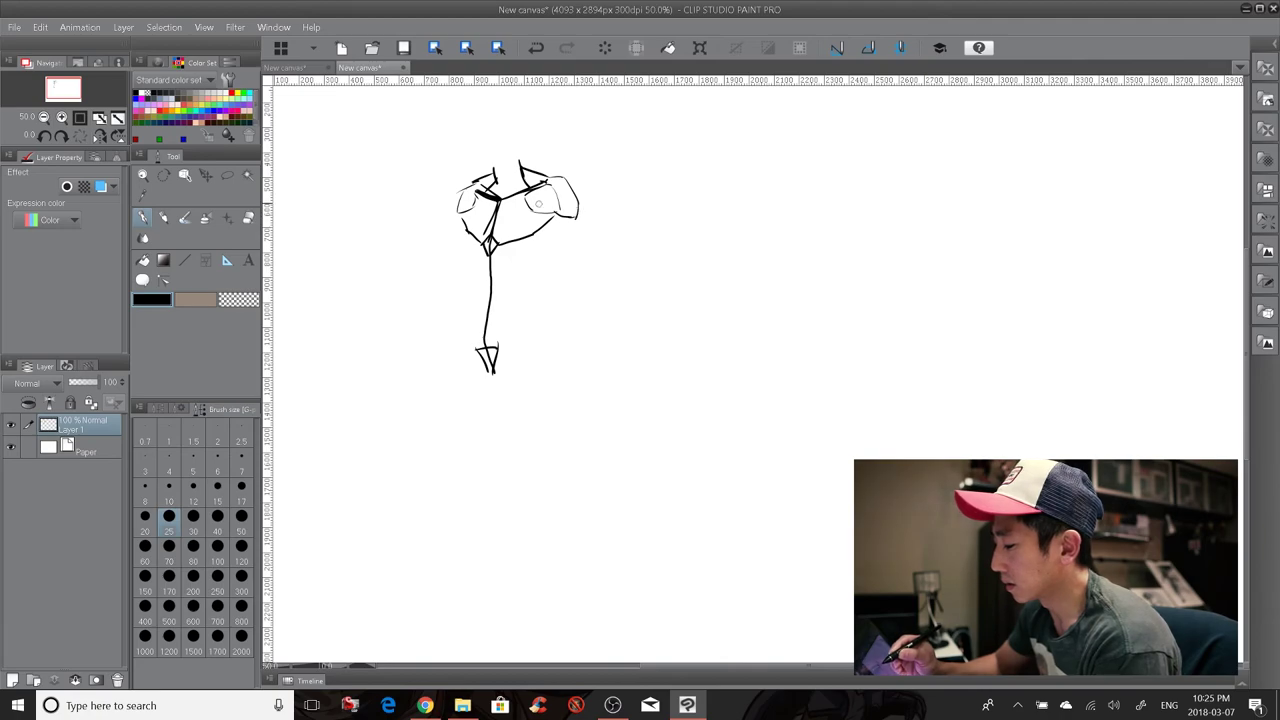
pyautogui.moveTo(540, 173); pyautogui.dragTo(575, 188)
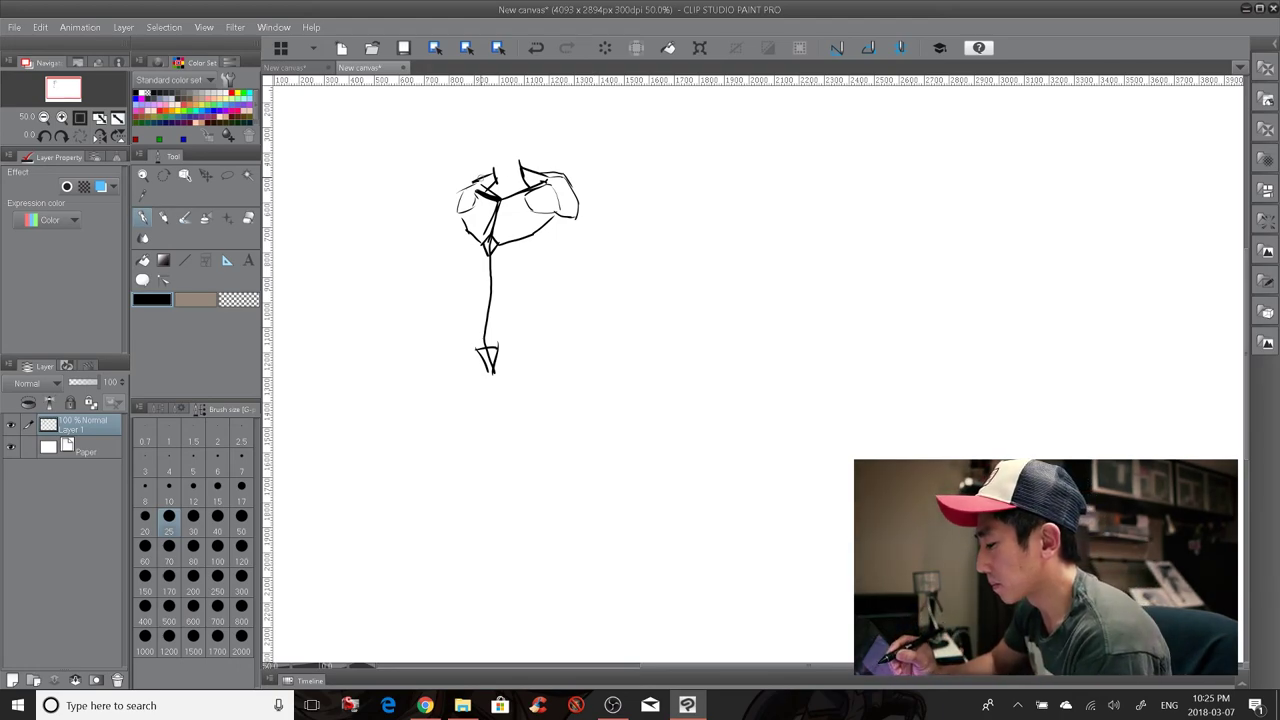
pyautogui.moveTo(485, 176)
pyautogui.mouseDown()
pyautogui.moveTo(453, 190)
pyautogui.moveTo(451, 210)
pyautogui.moveTo(471, 177)
pyautogui.moveTo(490, 174)
pyautogui.mouseUp()
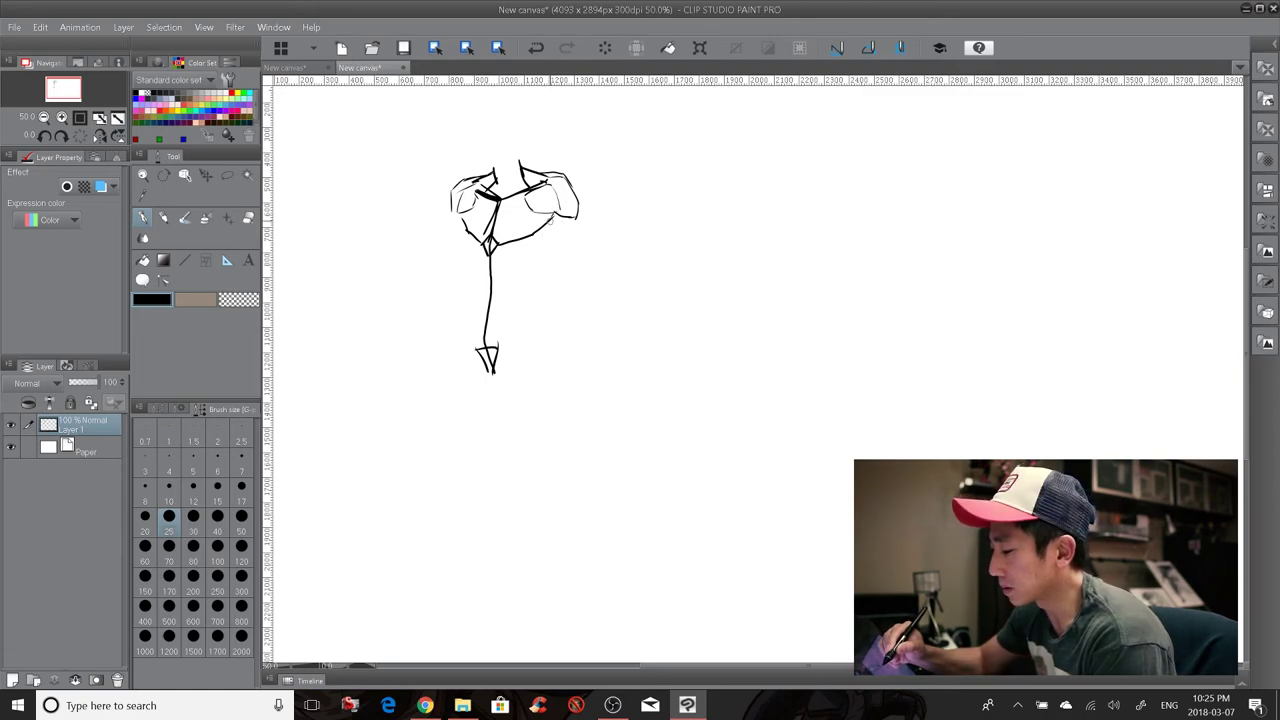
# Step: Sketch the inner and outer contours of the figure's upper arm below the fully outlined shoulder, down to the elbow
pyautogui.moveTo(549, 221); pyautogui.dragTo(572, 248)
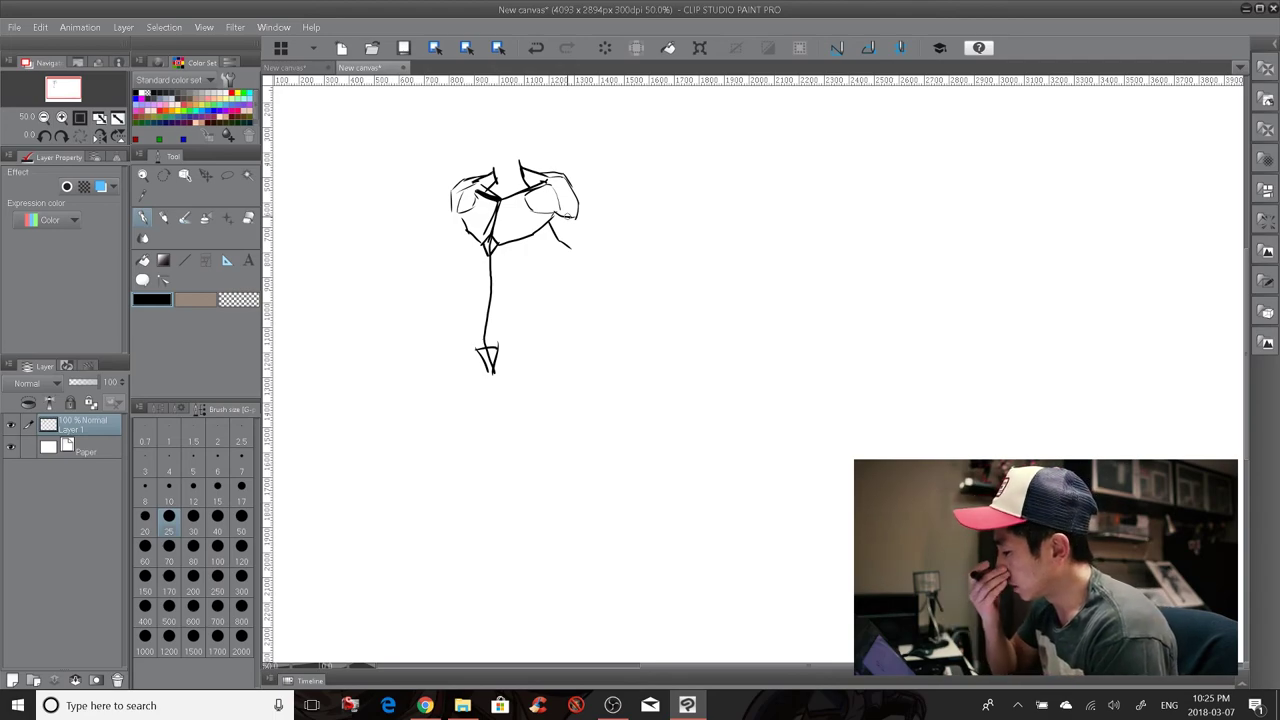
pyautogui.moveTo(556, 240); pyautogui.dragTo(575, 252)
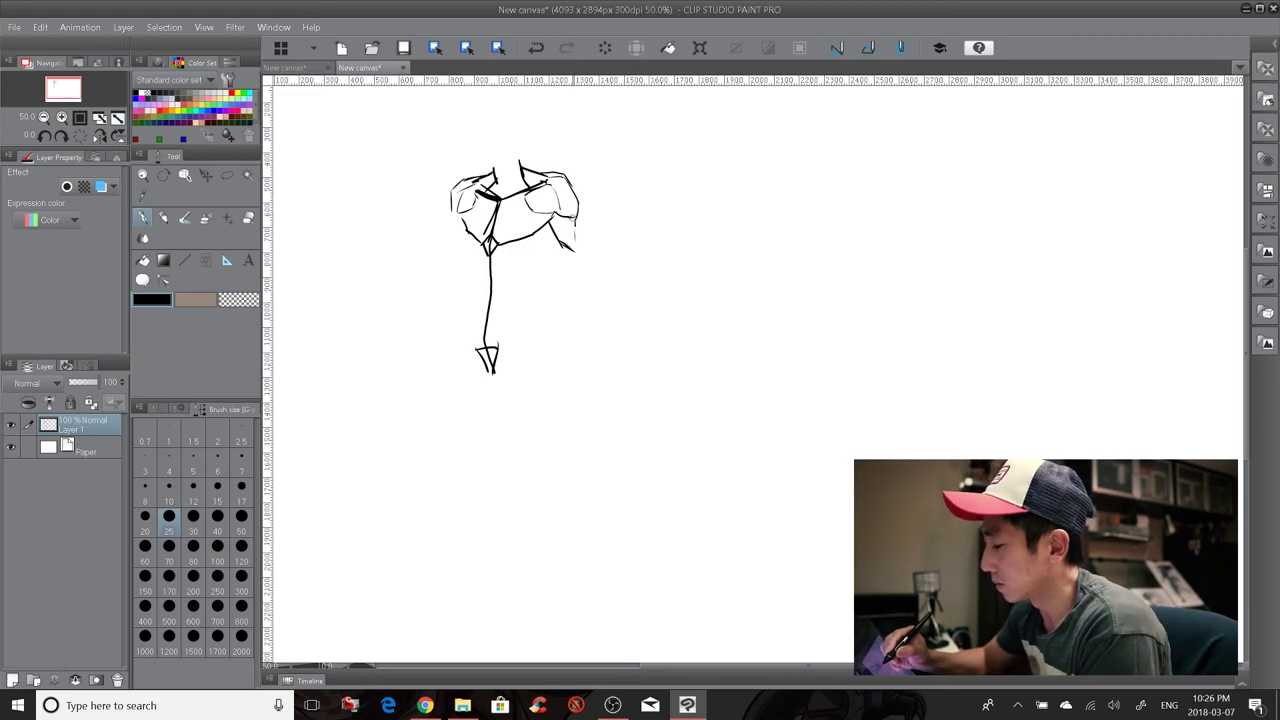
pyautogui.moveTo(576, 217); pyautogui.dragTo(591, 256)
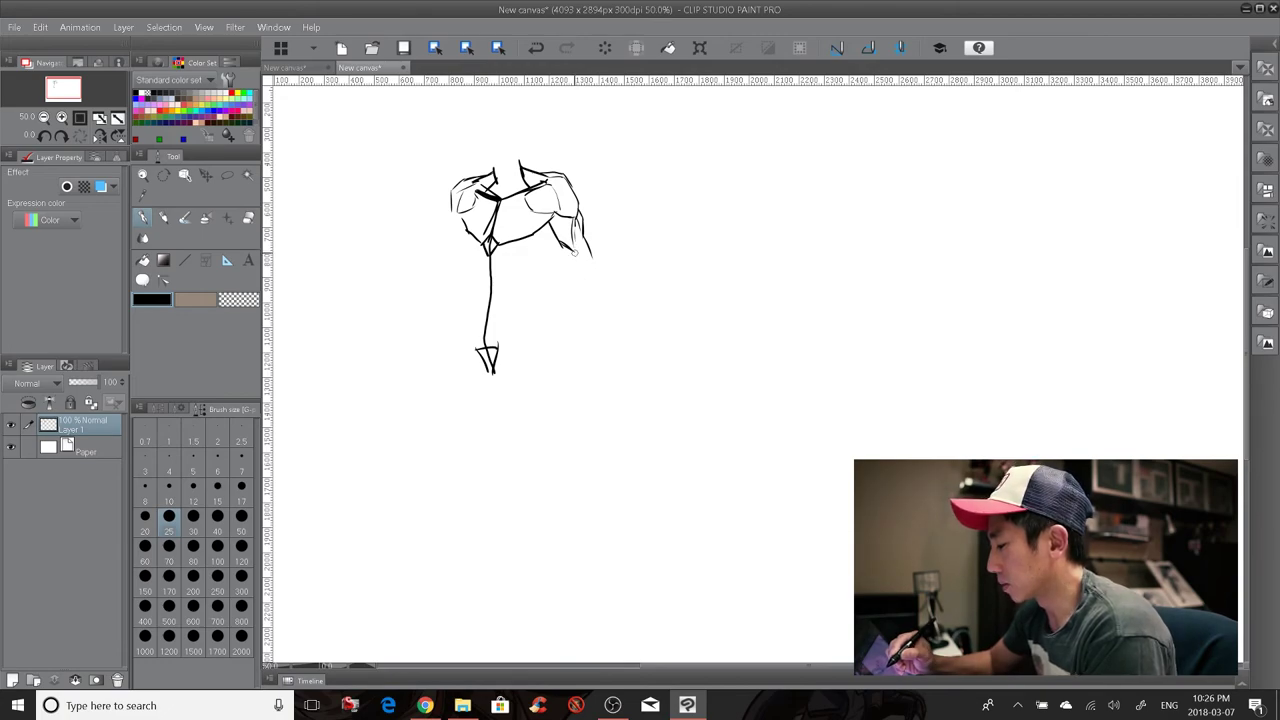
pyautogui.moveTo(570, 249); pyautogui.dragTo(575, 260)
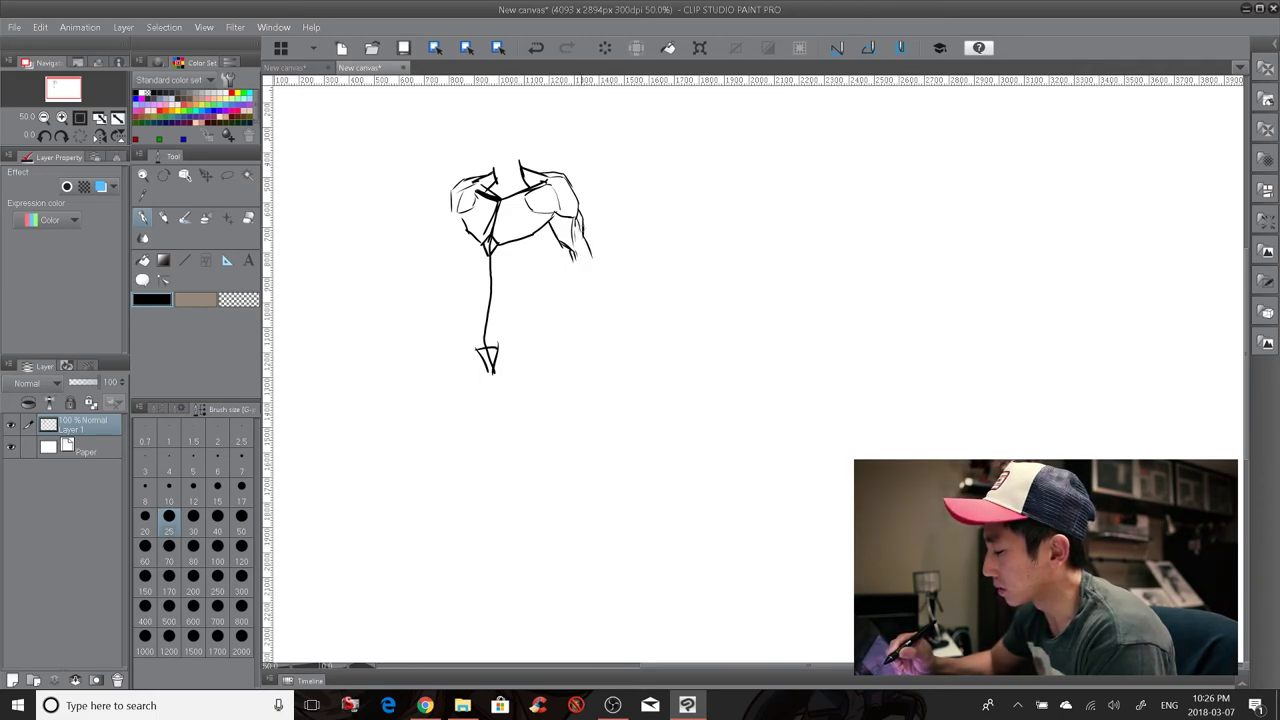
# Step: Draw the forearm from the elbow down to the wrist, with a bulging outer muscle contour and small wrist bumps
pyautogui.moveTo(590, 252); pyautogui.dragTo(586, 302)
pyautogui.moveTo(572, 254); pyautogui.dragTo(576, 317)
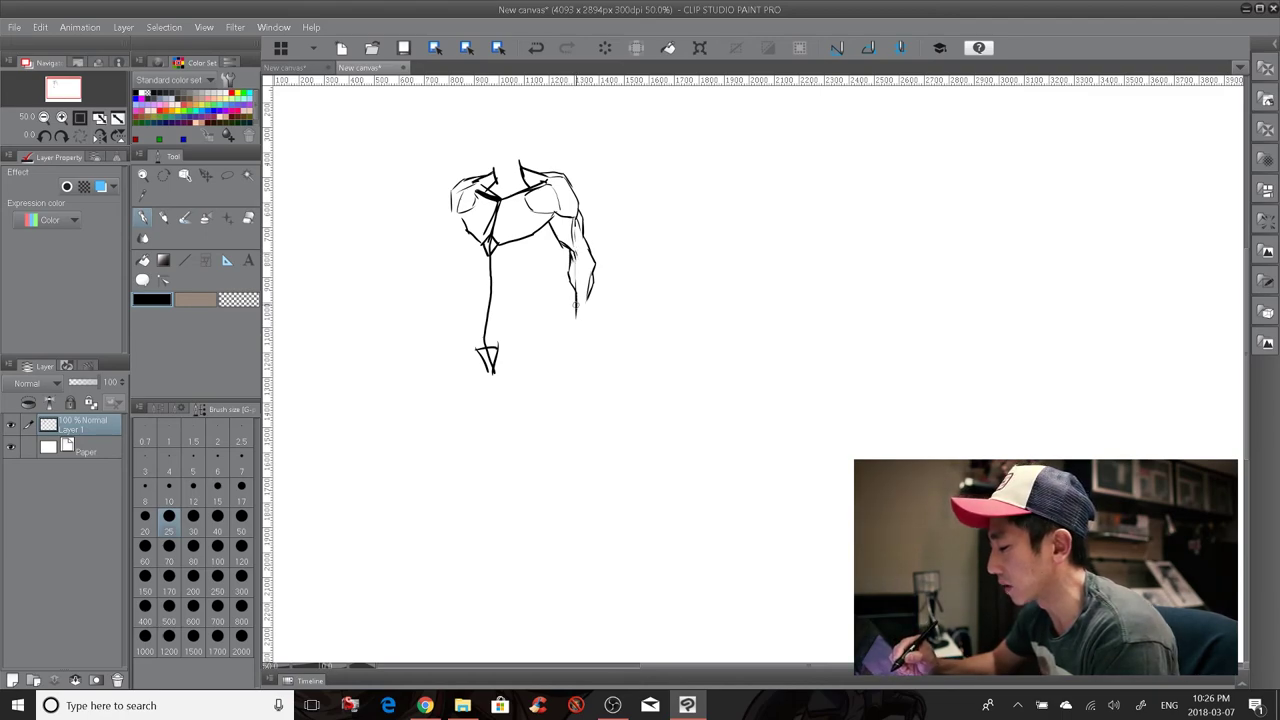
pyautogui.moveTo(576, 303); pyautogui.dragTo(574, 339)
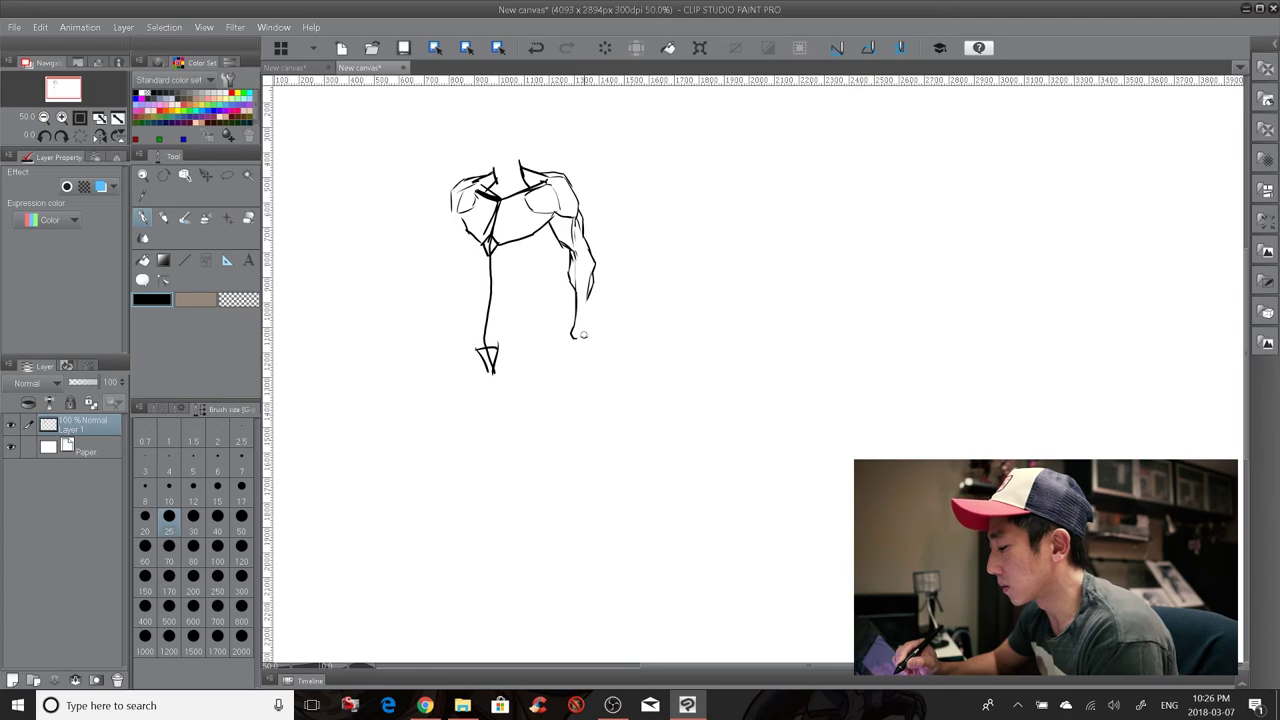
pyautogui.moveTo(582, 336); pyautogui.dragTo(588, 331)
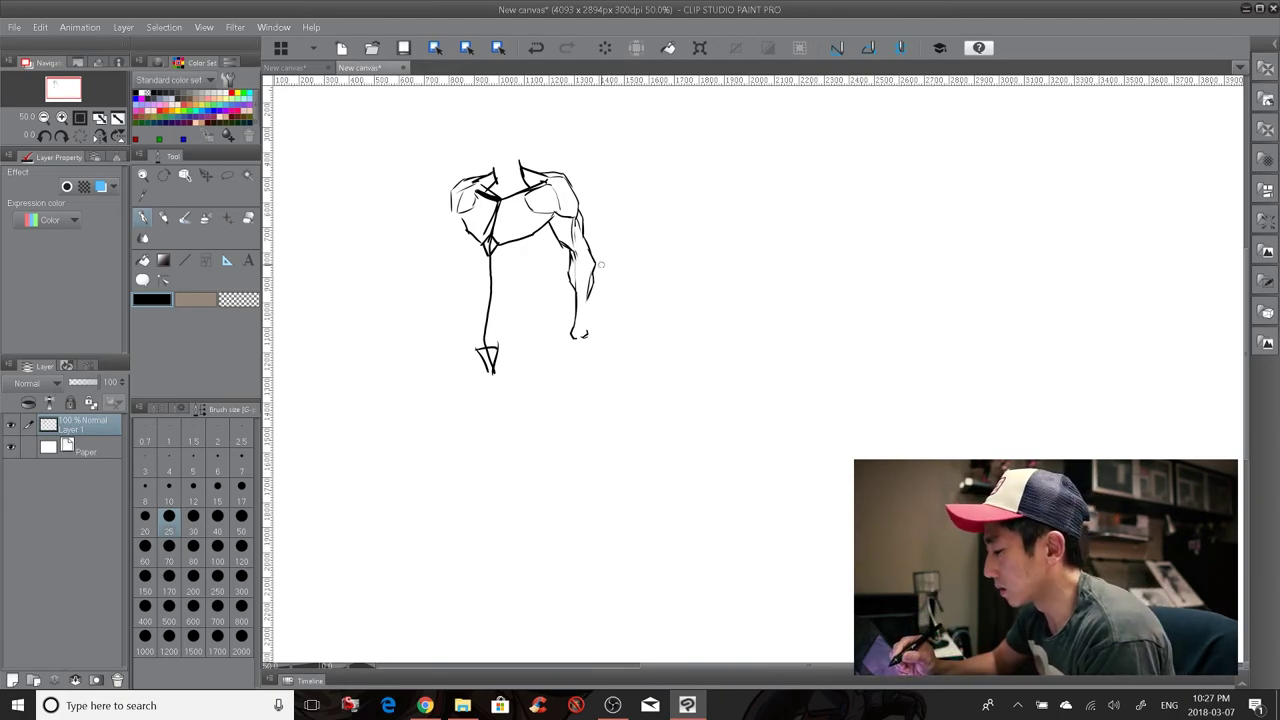
pyautogui.moveTo(600, 262); pyautogui.dragTo(584, 334)
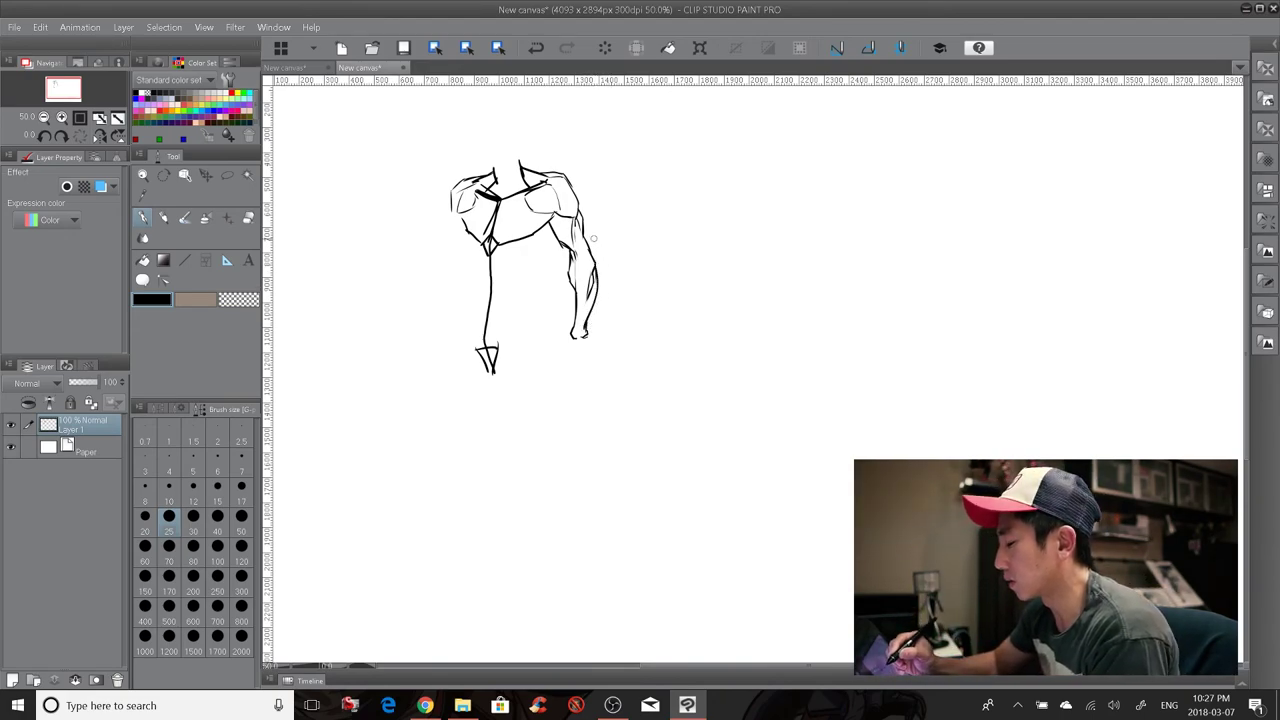
pyautogui.moveTo(596, 253); pyautogui.dragTo(597, 270)
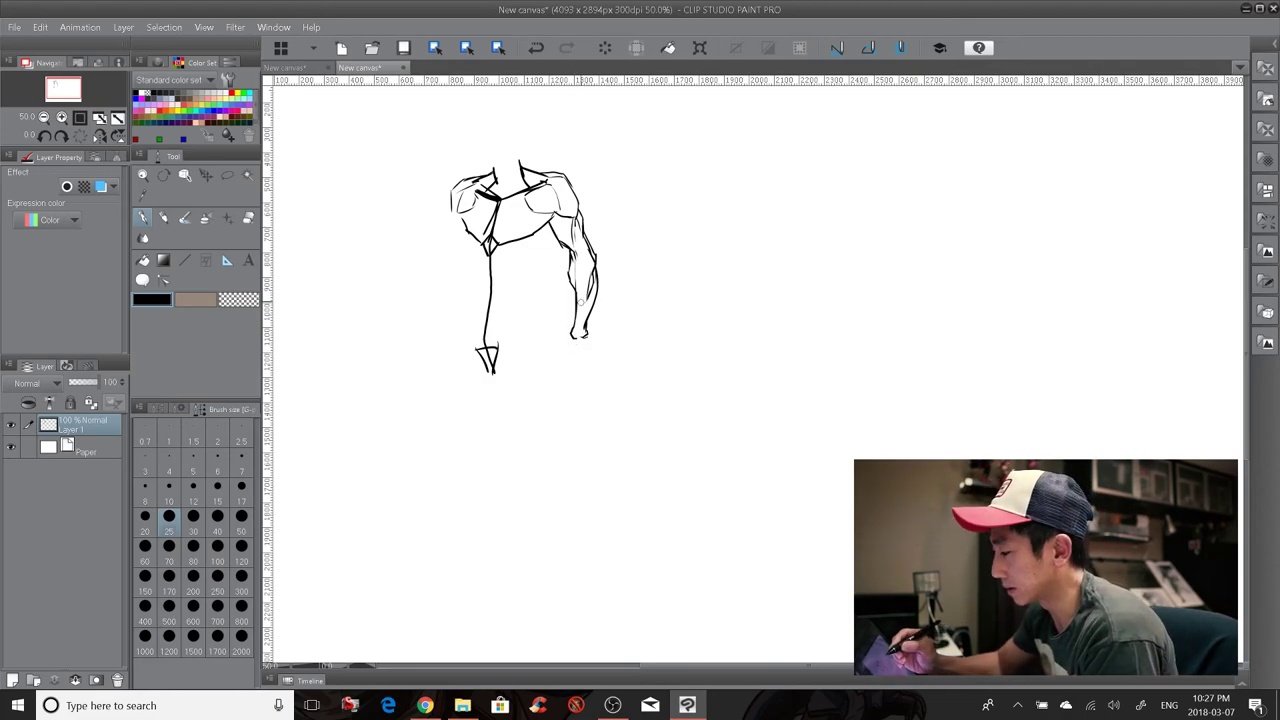
pyautogui.moveTo(684, 170)
pyautogui.mouseDown()
pyautogui.moveTo(689, 302)
pyautogui.moveTo(712, 311)
pyautogui.moveTo(692, 313)
pyautogui.moveTo(718, 300)
pyautogui.moveTo(726, 172)
pyautogui.mouseUp()
pyautogui.moveTo(690, 276); pyautogui.dragTo(689, 302)
pyautogui.moveTo(697, 275); pyautogui.dragTo(702, 294)
pyautogui.moveTo(708, 277); pyautogui.dragTo(708, 300)
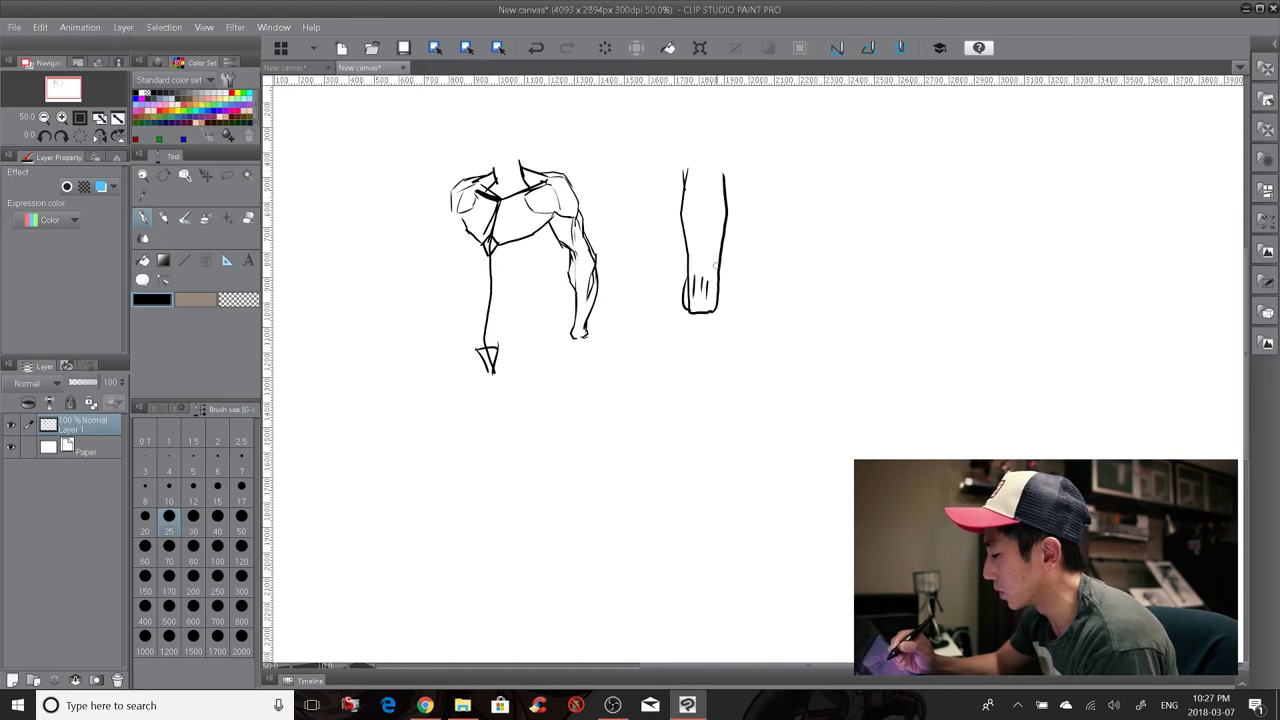
pyautogui.moveTo(711, 182)
pyautogui.mouseDown()
pyautogui.moveTo(689, 217)
pyautogui.moveTo(690, 262)
pyautogui.mouseUp()
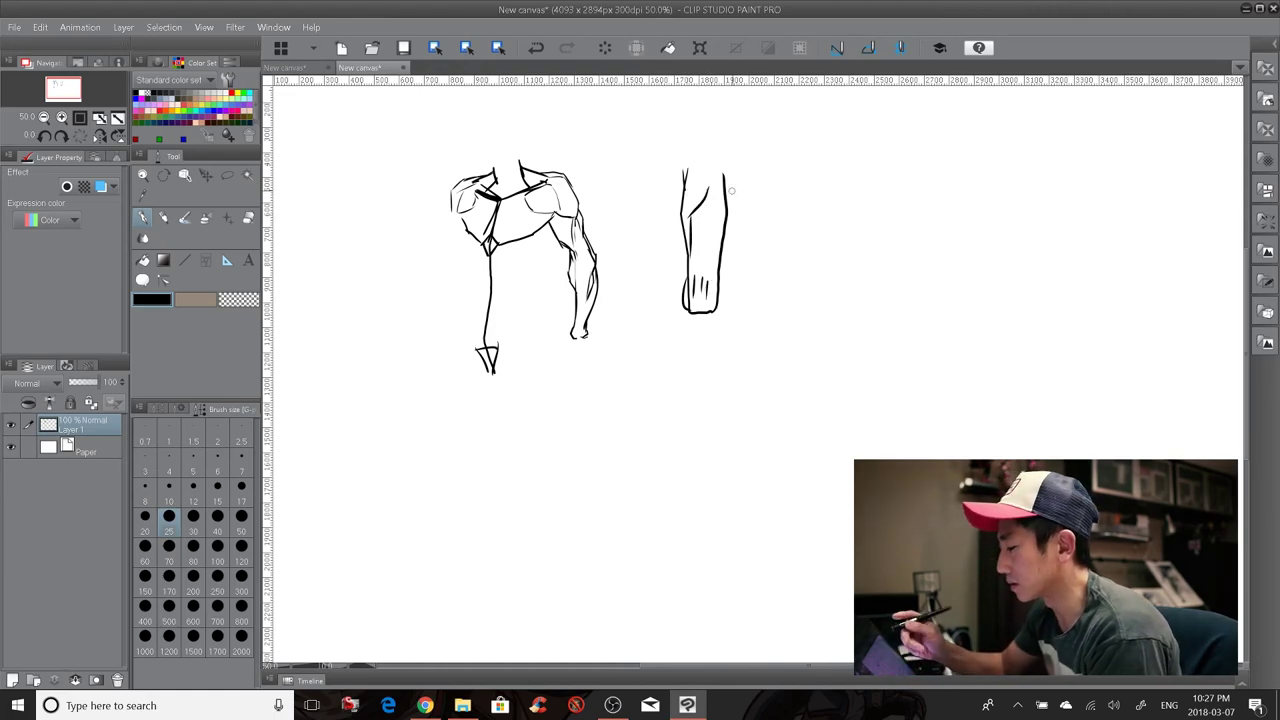
pyautogui.moveTo(731, 190)
pyautogui.mouseDown()
pyautogui.moveTo(708, 163)
pyautogui.moveTo(660, 229)
pyautogui.moveTo(708, 200)
pyautogui.moveTo(683, 341)
pyautogui.moveTo(736, 278)
pyautogui.mouseUp()
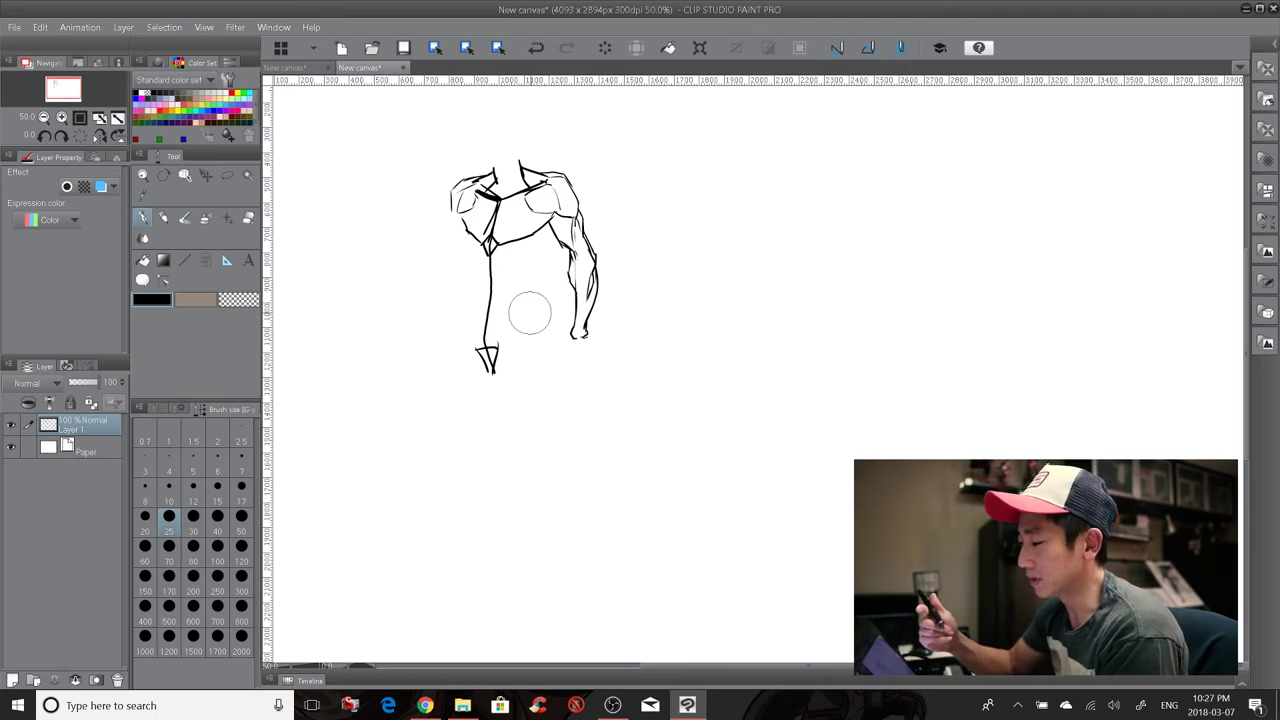
# Step: Close off the forearm at the wrist and add small oval nipple marks near the lower edges of both chest muscles
pyautogui.moveTo(575, 314)
pyautogui.mouseDown()
pyautogui.moveTo(572, 331)
pyautogui.moveTo(586, 332)
pyautogui.mouseUp()
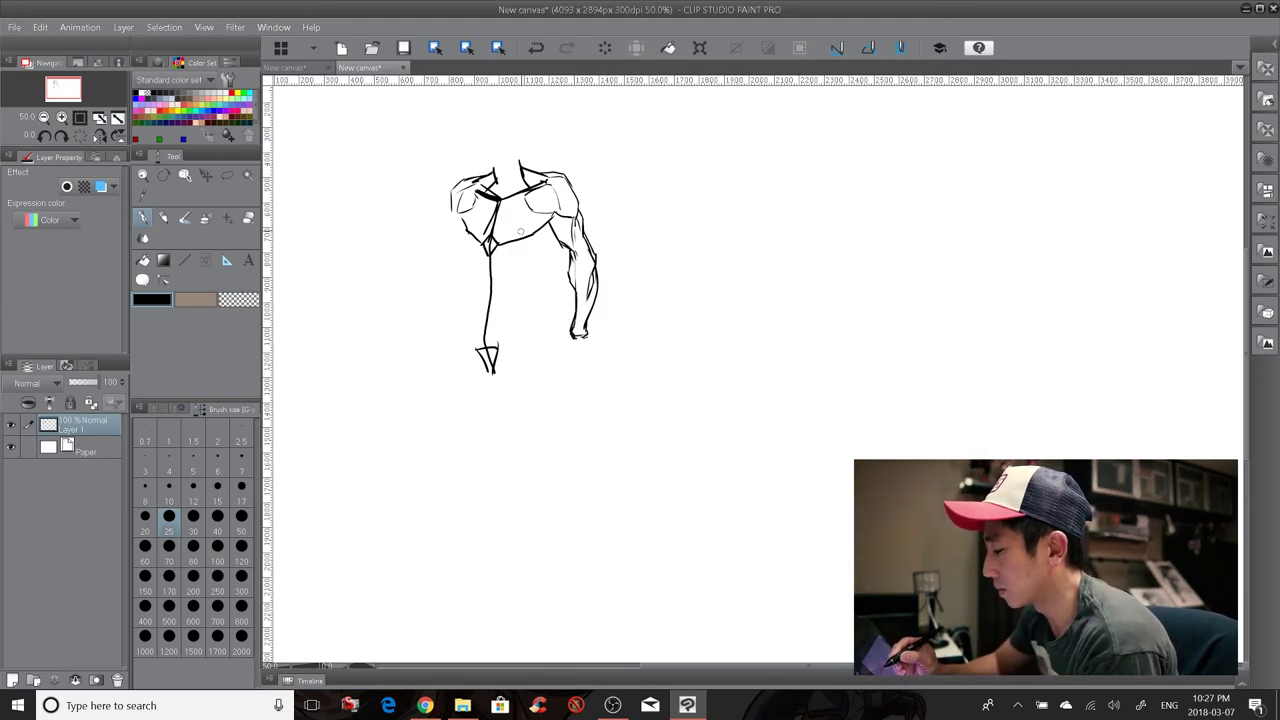
pyautogui.moveTo(533, 224); pyautogui.dragTo(472, 232)
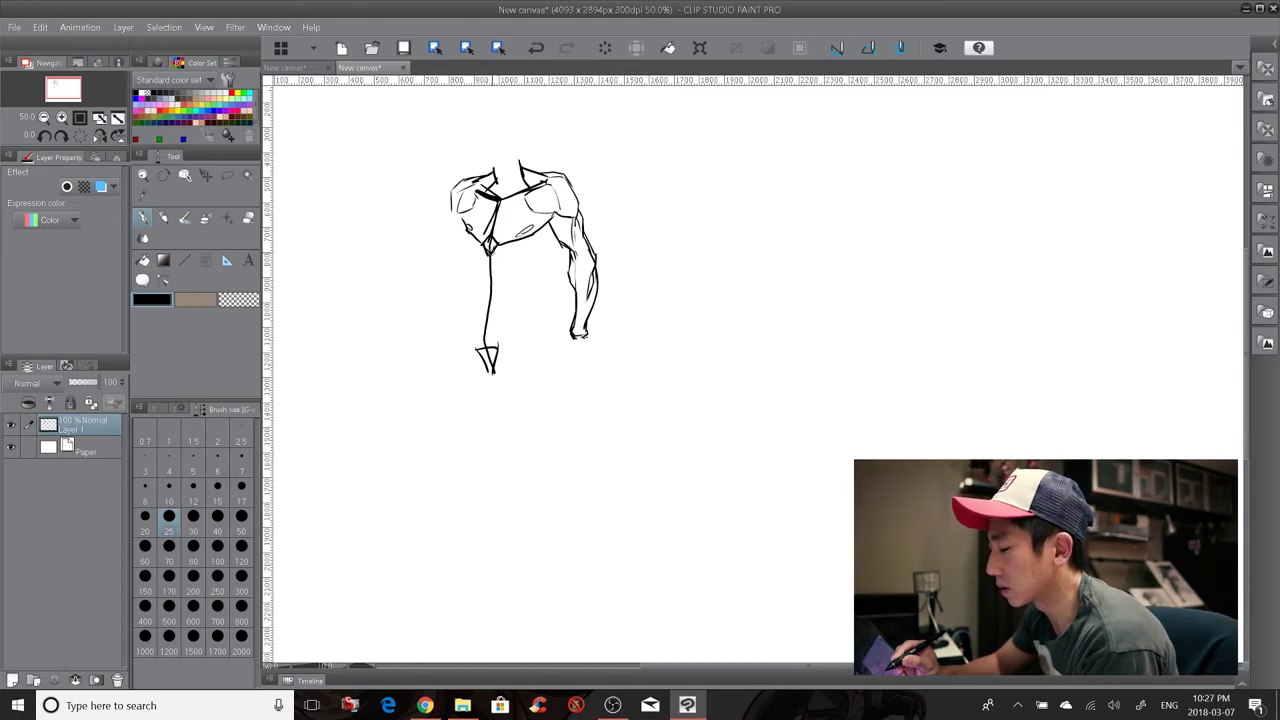
# Step: Draw the angular rib cage contours below the chest and reinforce the abdomen's centre line down to the pelvis
pyautogui.moveTo(492, 252); pyautogui.dragTo(517, 270)
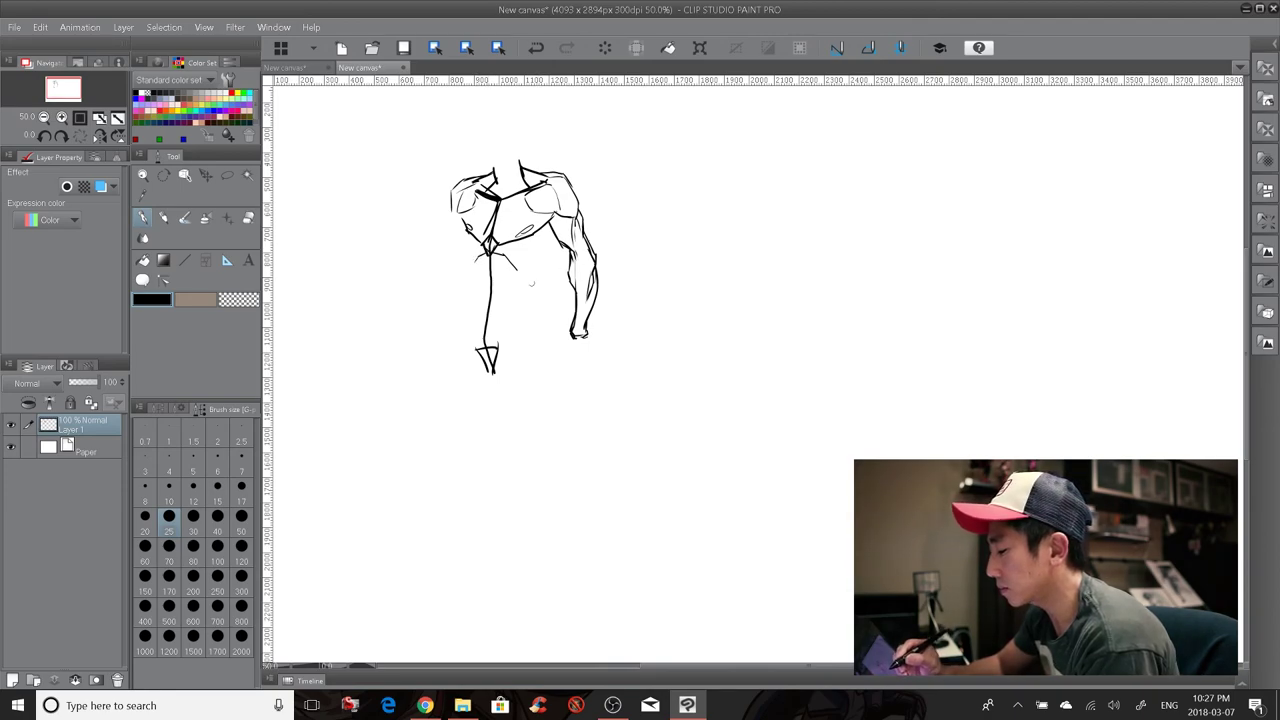
pyautogui.moveTo(514, 269)
pyautogui.mouseDown()
pyautogui.moveTo(534, 228)
pyautogui.moveTo(469, 250)
pyautogui.moveTo(472, 267)
pyautogui.mouseUp()
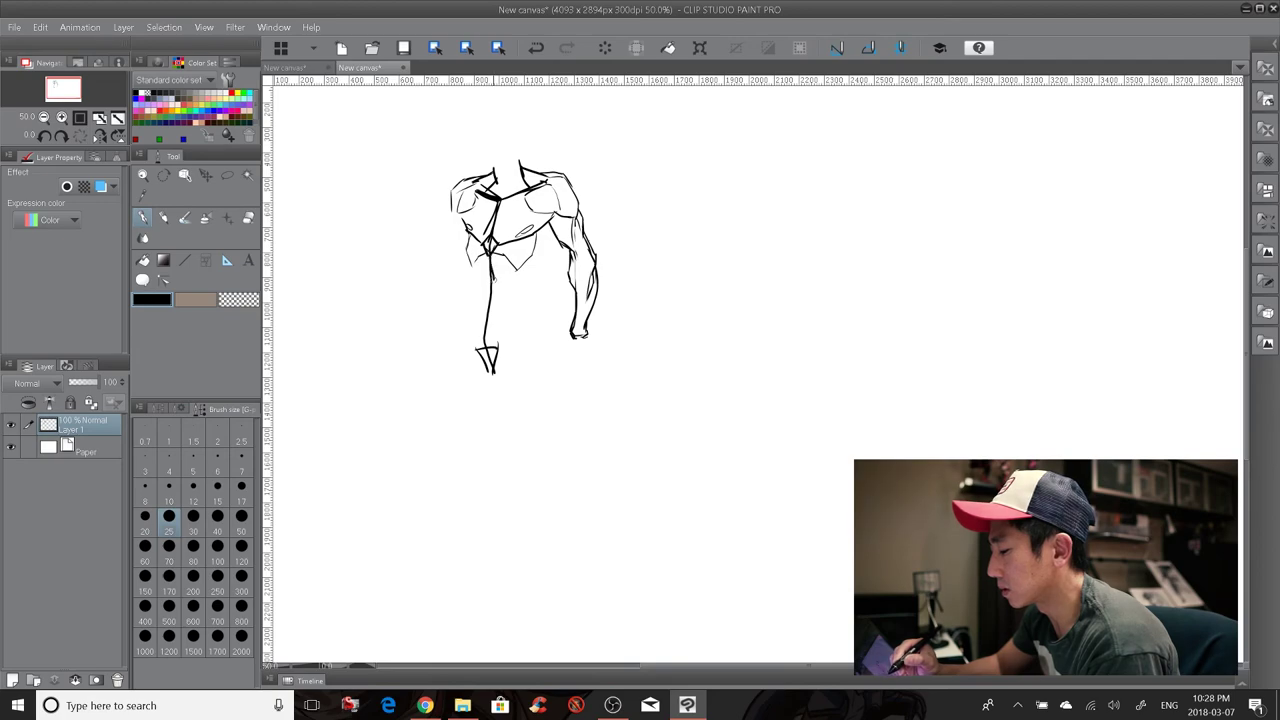
pyautogui.moveTo(494, 278)
pyautogui.mouseDown()
pyautogui.moveTo(487, 333)
pyautogui.moveTo(498, 334)
pyautogui.moveTo(476, 337)
pyautogui.moveTo(497, 362)
pyautogui.mouseUp()
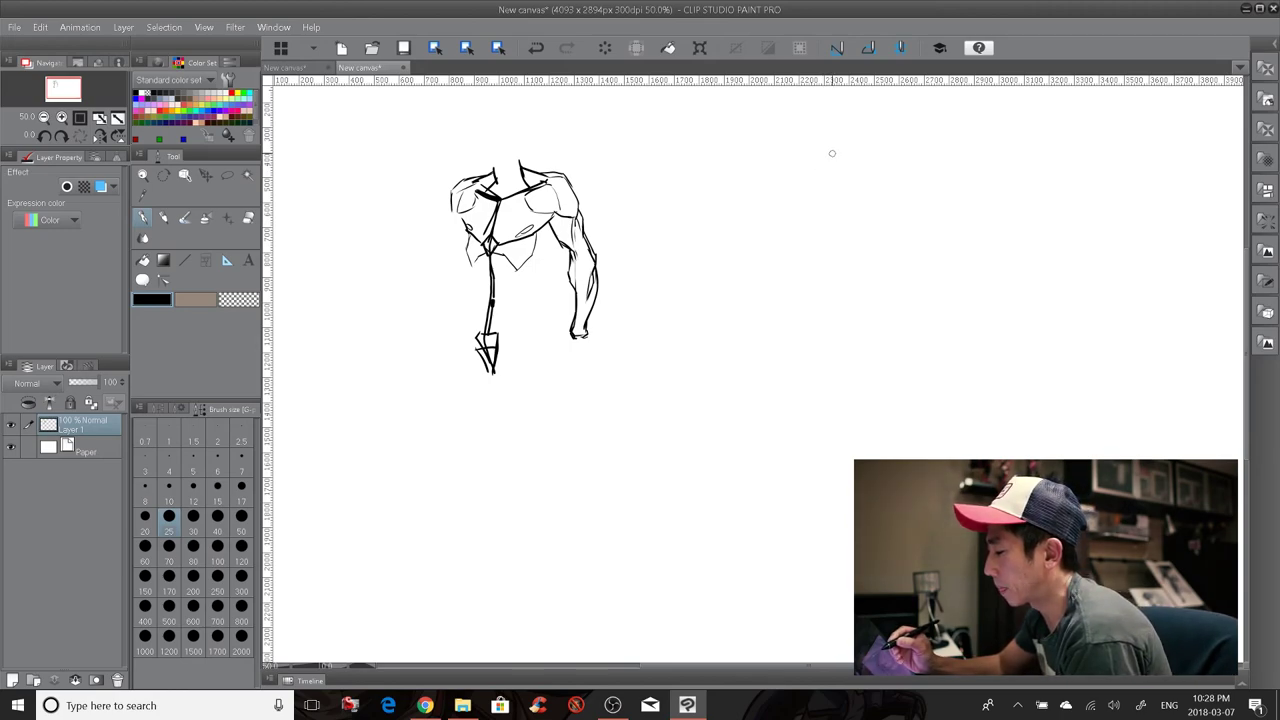
# Step: Outline the abdominal column on both sides of the centre line and hatch short rib strokes below the chest muscle
pyautogui.moveTo(831, 152)
pyautogui.mouseDown()
pyautogui.moveTo(835, 170)
pyautogui.moveTo(858, 164)
pyautogui.mouseUp()
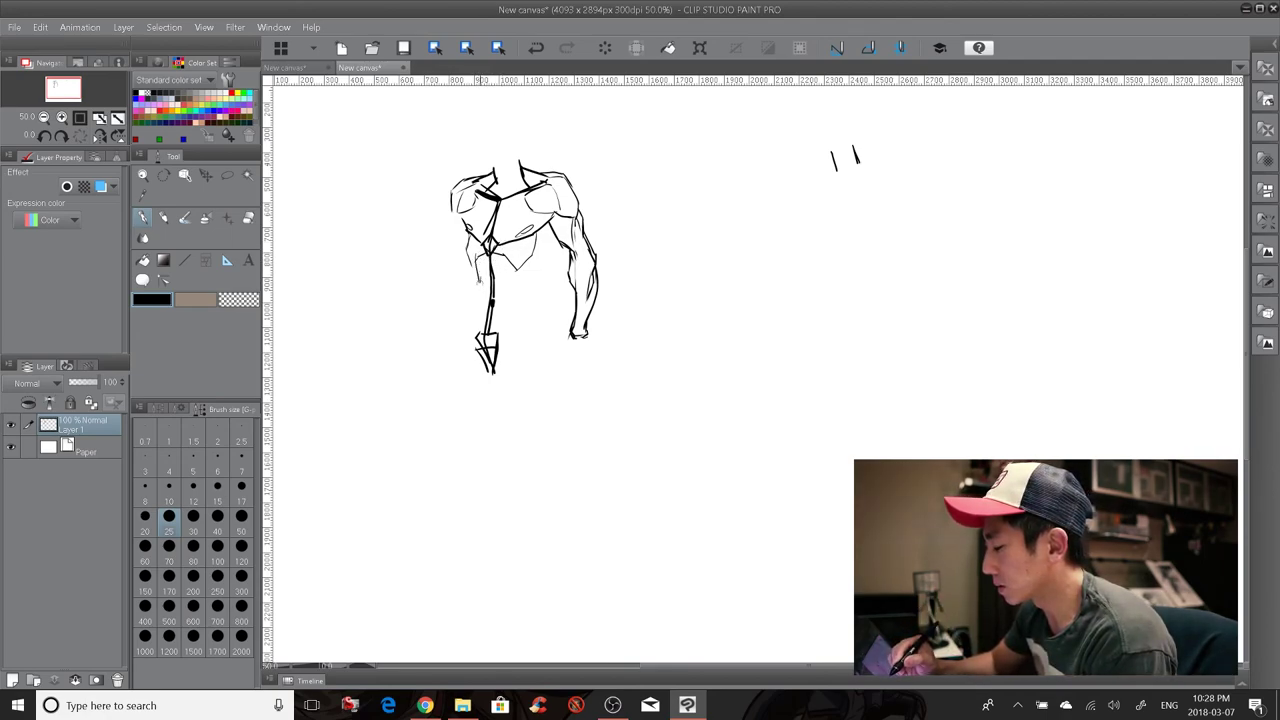
pyautogui.moveTo(479, 280); pyautogui.dragTo(480, 340)
pyautogui.moveTo(504, 254)
pyautogui.mouseDown()
pyautogui.moveTo(514, 288)
pyautogui.moveTo(500, 356)
pyautogui.mouseUp()
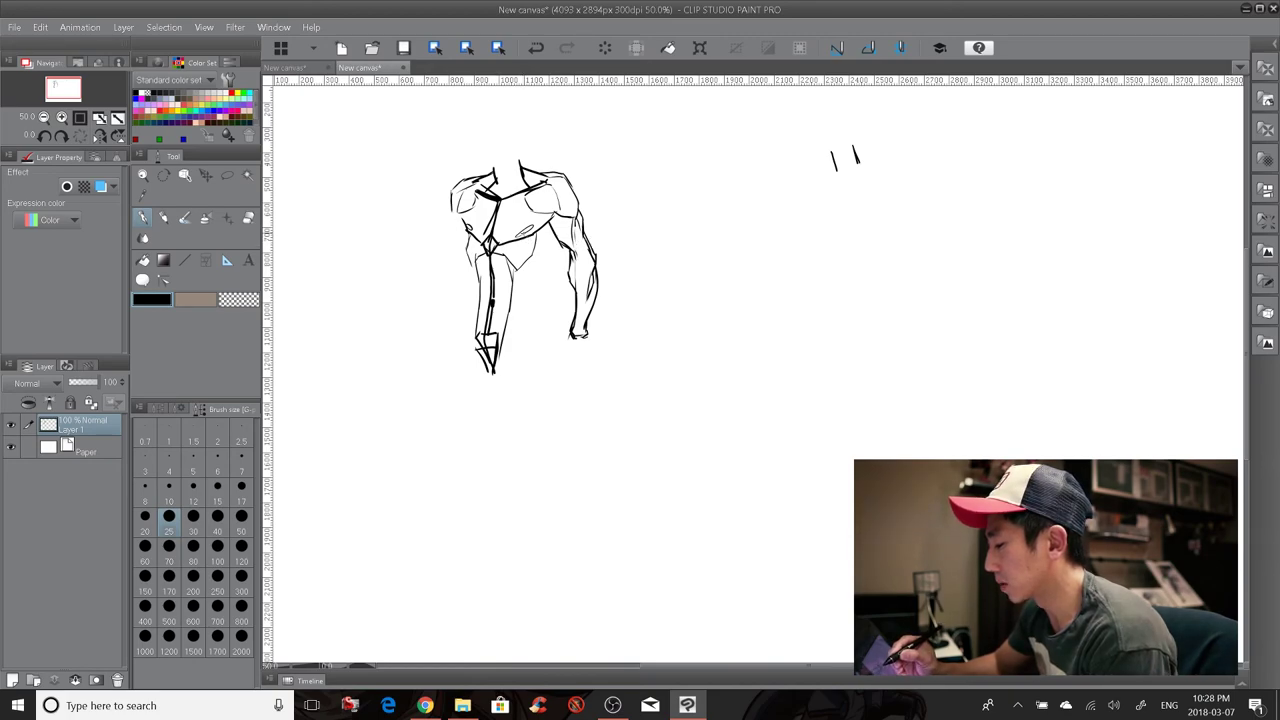
pyautogui.moveTo(537, 237); pyautogui.dragTo(521, 256)
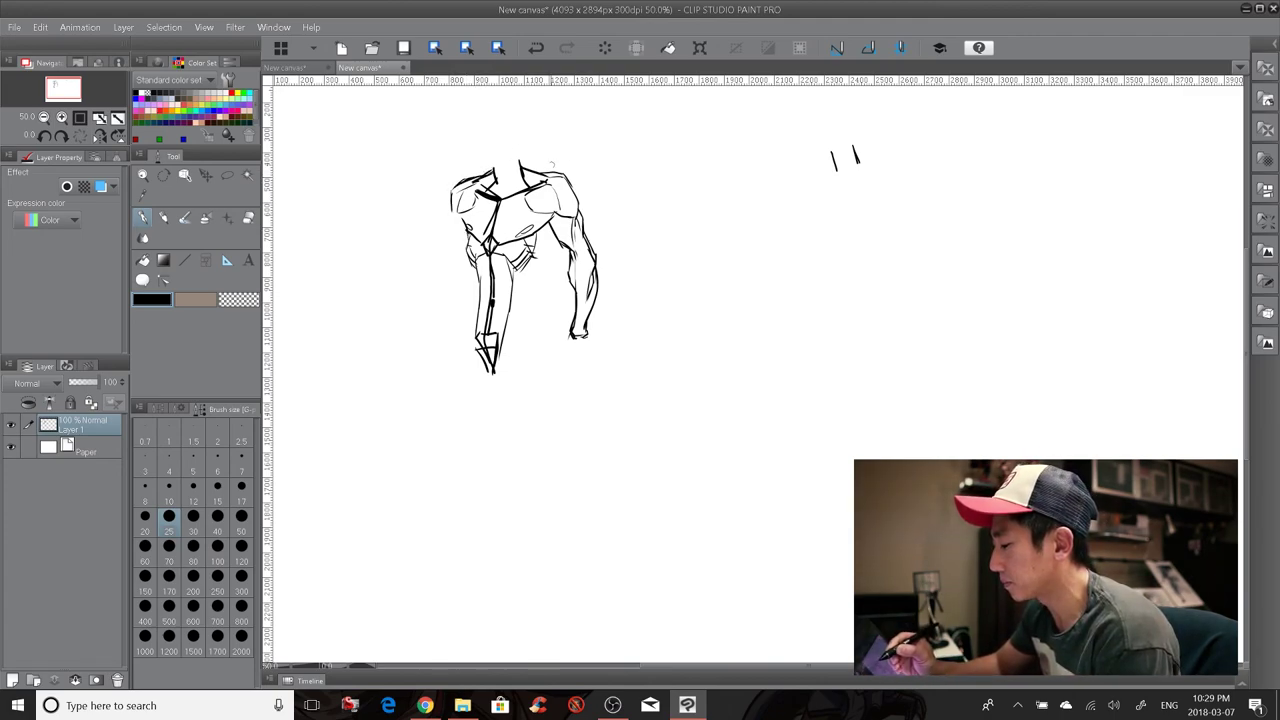
pyautogui.moveTo(521, 164); pyautogui.dragTo(558, 174)
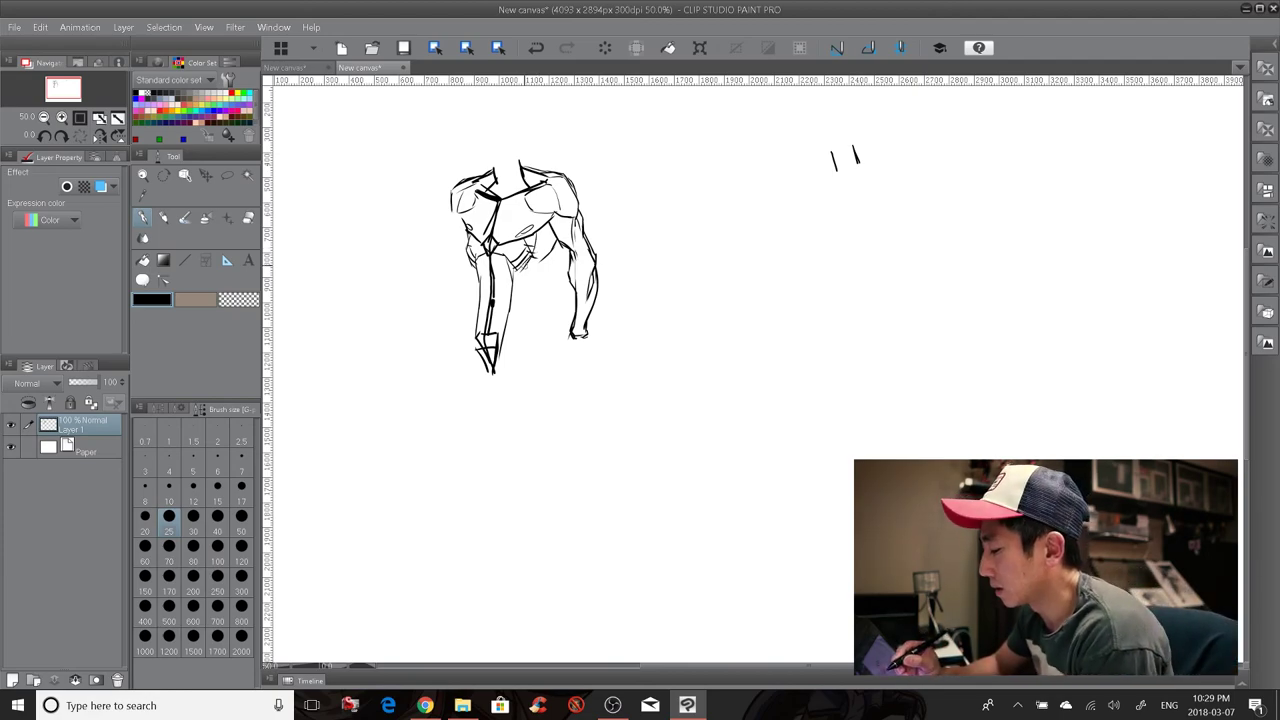
# Step: Draw the waist contours on both sides of the abdomen, with a small dark hip bone mark and a curved pelvic line beneath it
pyautogui.moveTo(530, 257)
pyautogui.mouseDown()
pyautogui.moveTo(507, 316)
pyautogui.moveTo(536, 290)
pyautogui.moveTo(540, 277)
pyautogui.moveTo(472, 290)
pyautogui.moveTo(479, 305)
pyautogui.mouseUp()
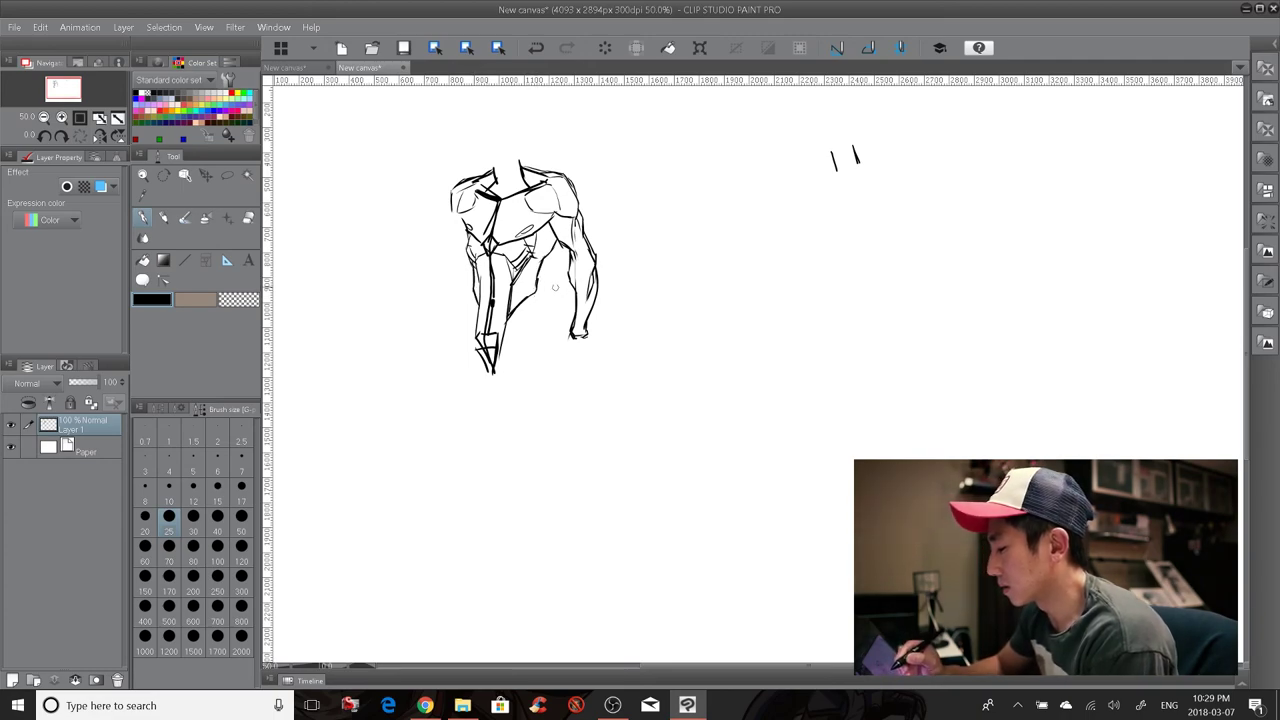
pyautogui.moveTo(520, 276); pyautogui.dragTo(534, 264)
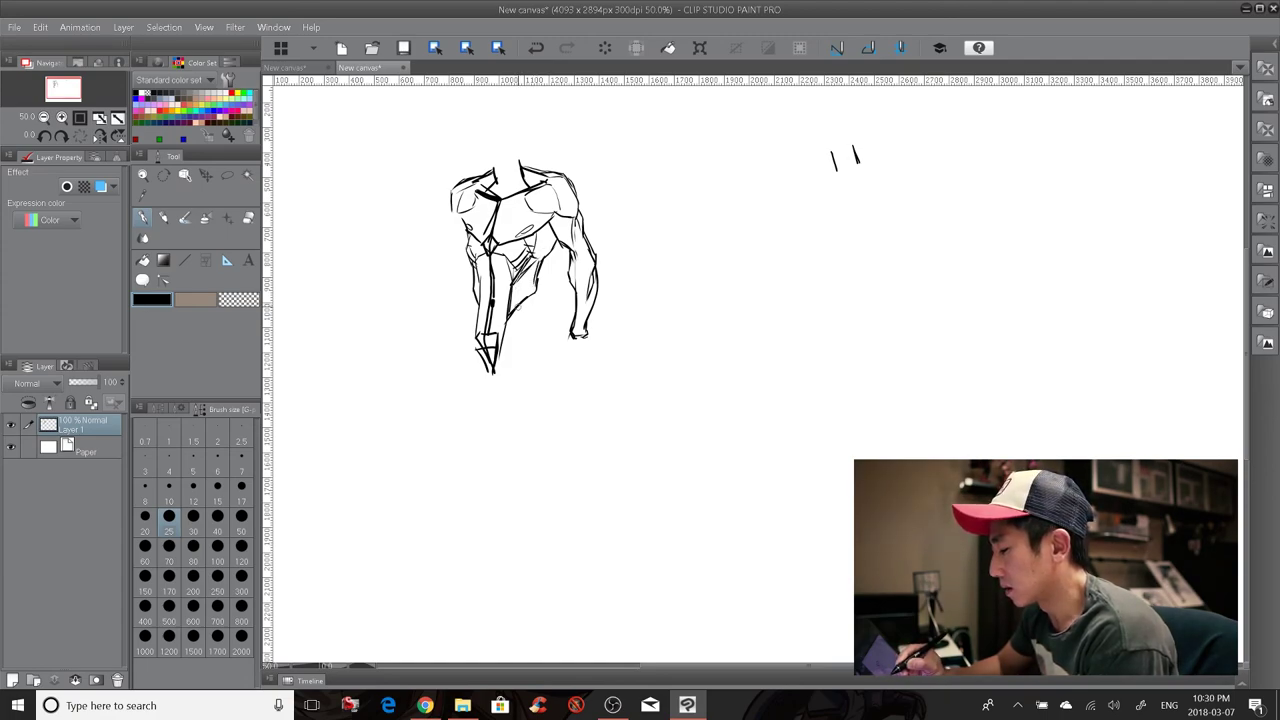
pyautogui.moveTo(519, 308); pyautogui.dragTo(522, 307)
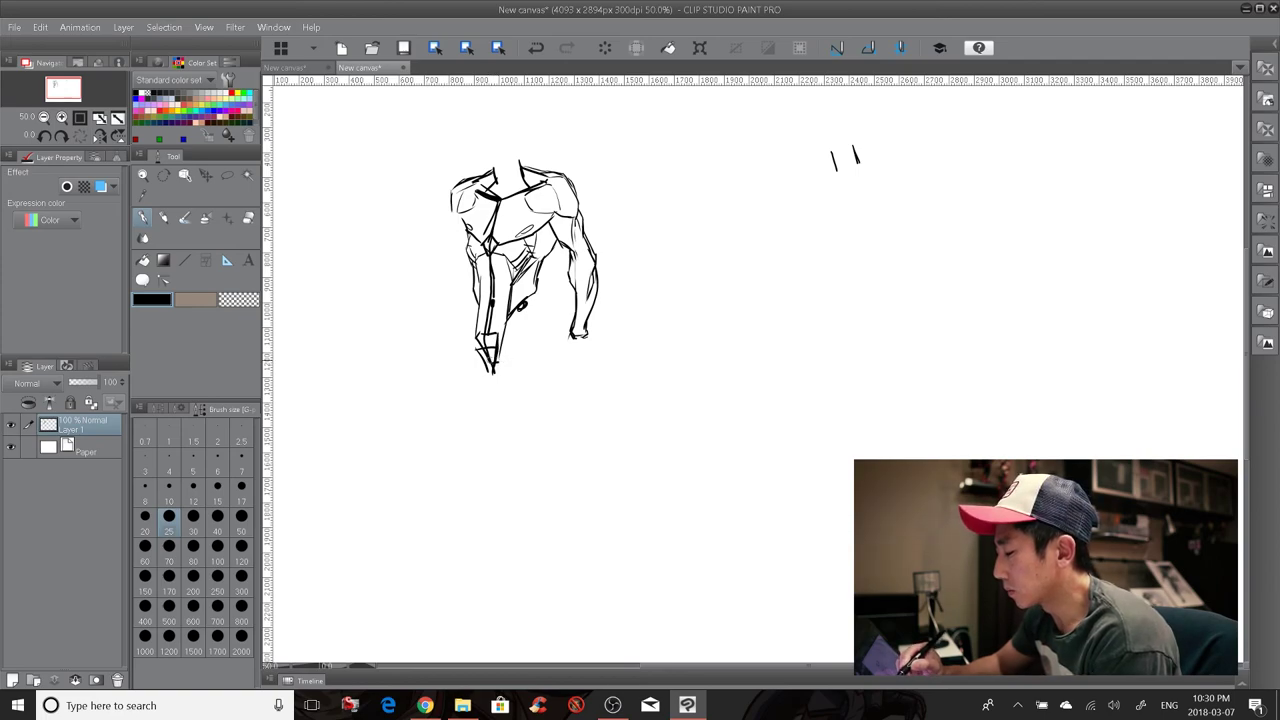
pyautogui.moveTo(537, 281); pyautogui.dragTo(539, 300)
pyautogui.moveTo(474, 276)
pyautogui.mouseDown()
pyautogui.moveTo(477, 318)
pyautogui.moveTo(545, 306)
pyautogui.moveTo(535, 284)
pyautogui.moveTo(534, 299)
pyautogui.moveTo(477, 317)
pyautogui.mouseUp()
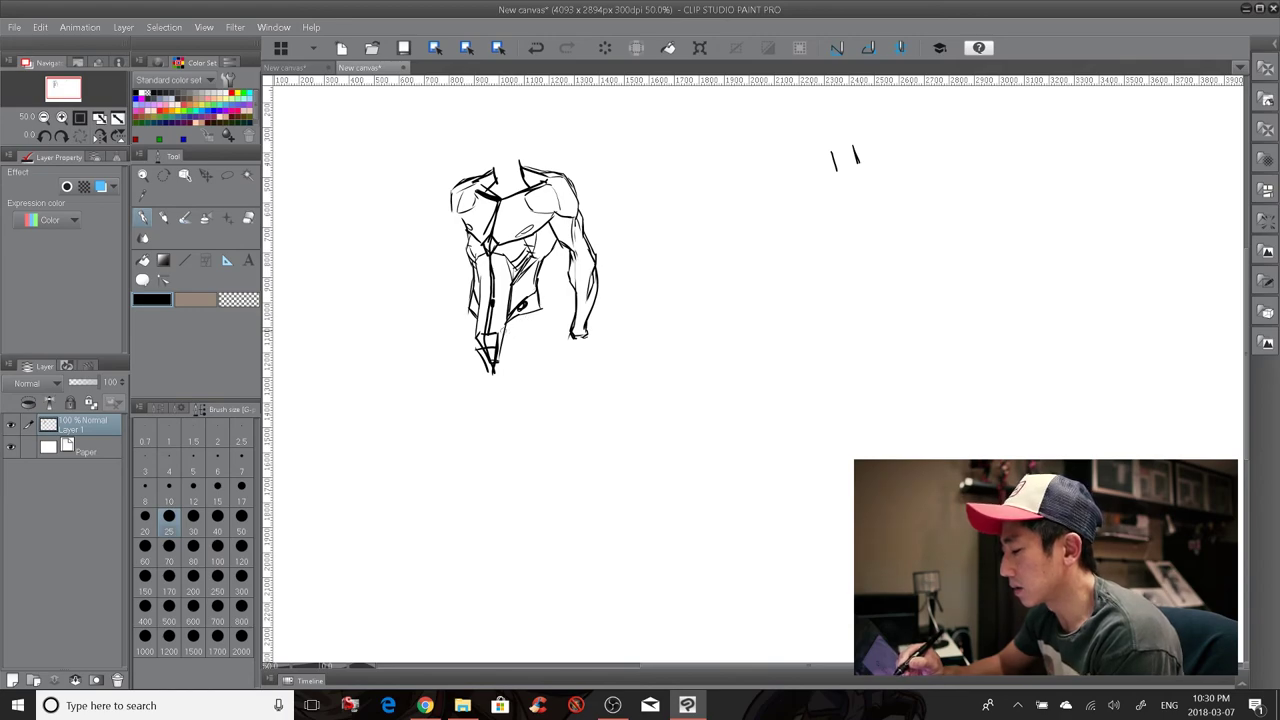
pyautogui.moveTo(505, 329); pyautogui.dragTo(547, 318)
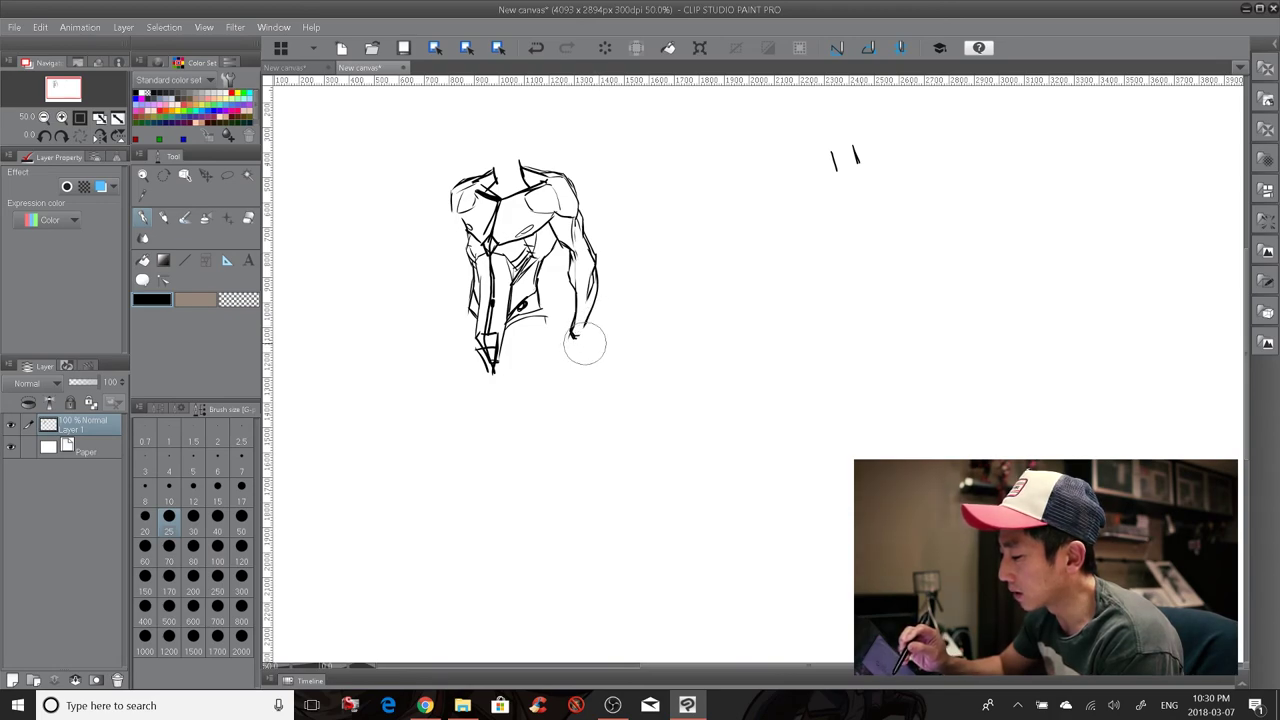
# Step: Erase the wrist end of the finished arm and draw the opposite arm's outer contour from shoulder to wrist
pyautogui.hotkey('ctrl', 'z')
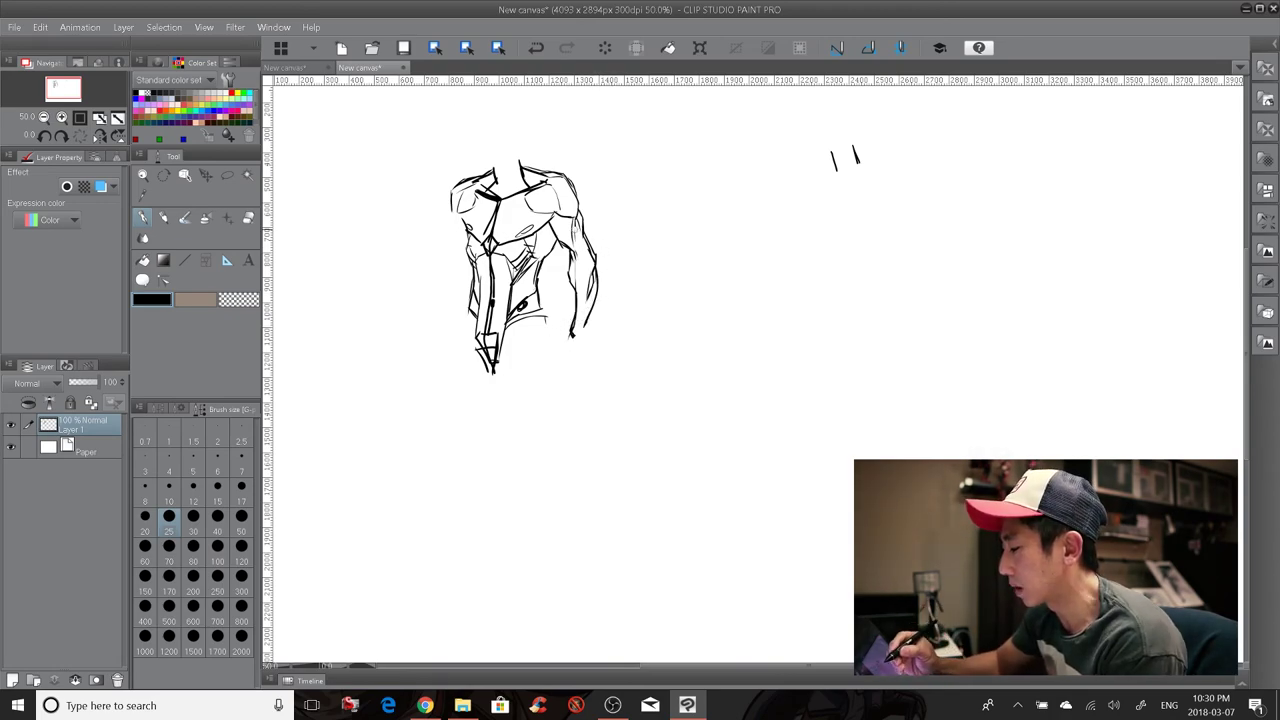
pyautogui.moveTo(454, 188)
pyautogui.mouseDown()
pyautogui.moveTo(467, 262)
pyautogui.moveTo(459, 234)
pyautogui.moveTo(454, 316)
pyautogui.mouseUp()
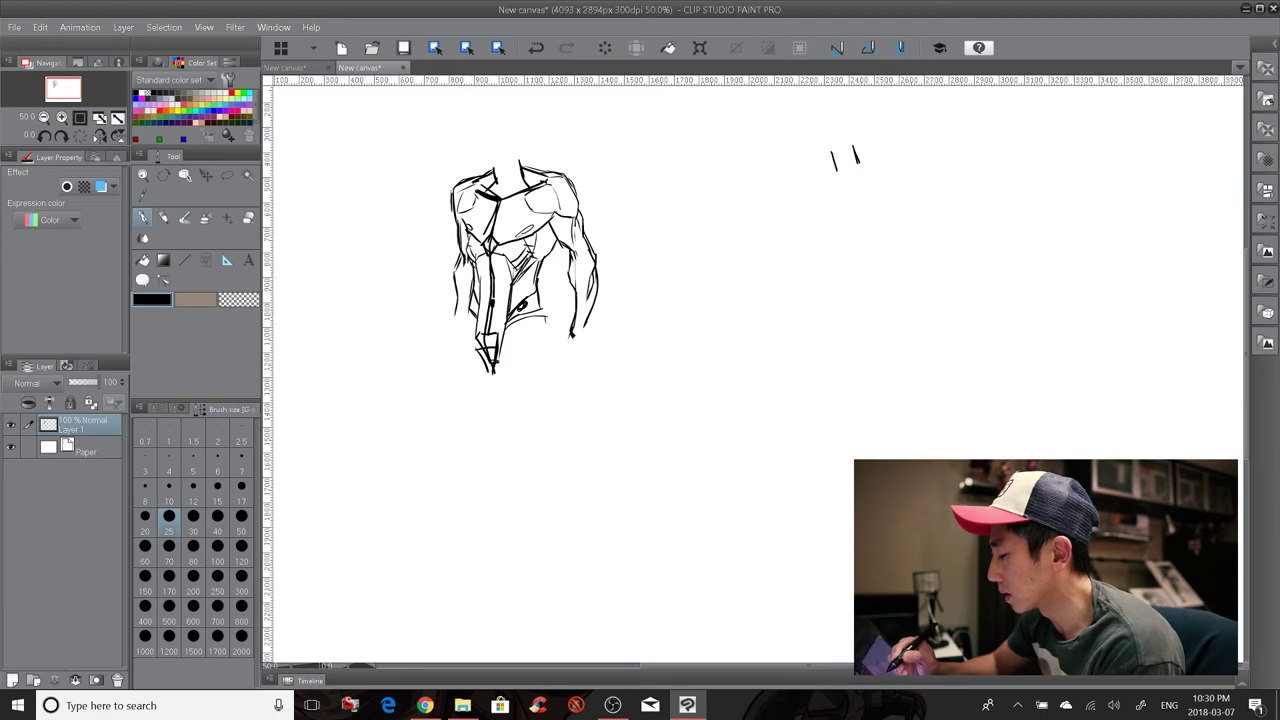
pyautogui.moveTo(460, 302); pyautogui.dragTo(454, 336)
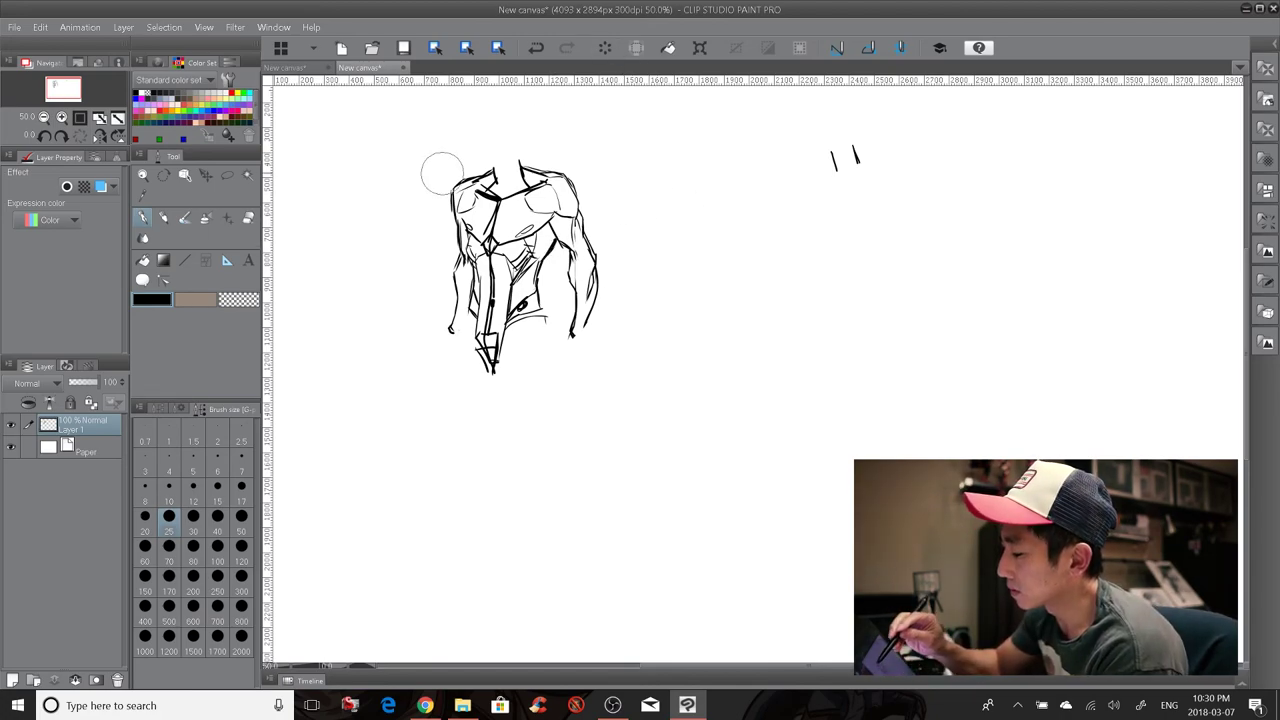
pyautogui.moveTo(465, 183)
pyautogui.mouseDown()
pyautogui.moveTo(452, 208)
pyautogui.moveTo(453, 197)
pyautogui.moveTo(468, 225)
pyautogui.mouseUp()
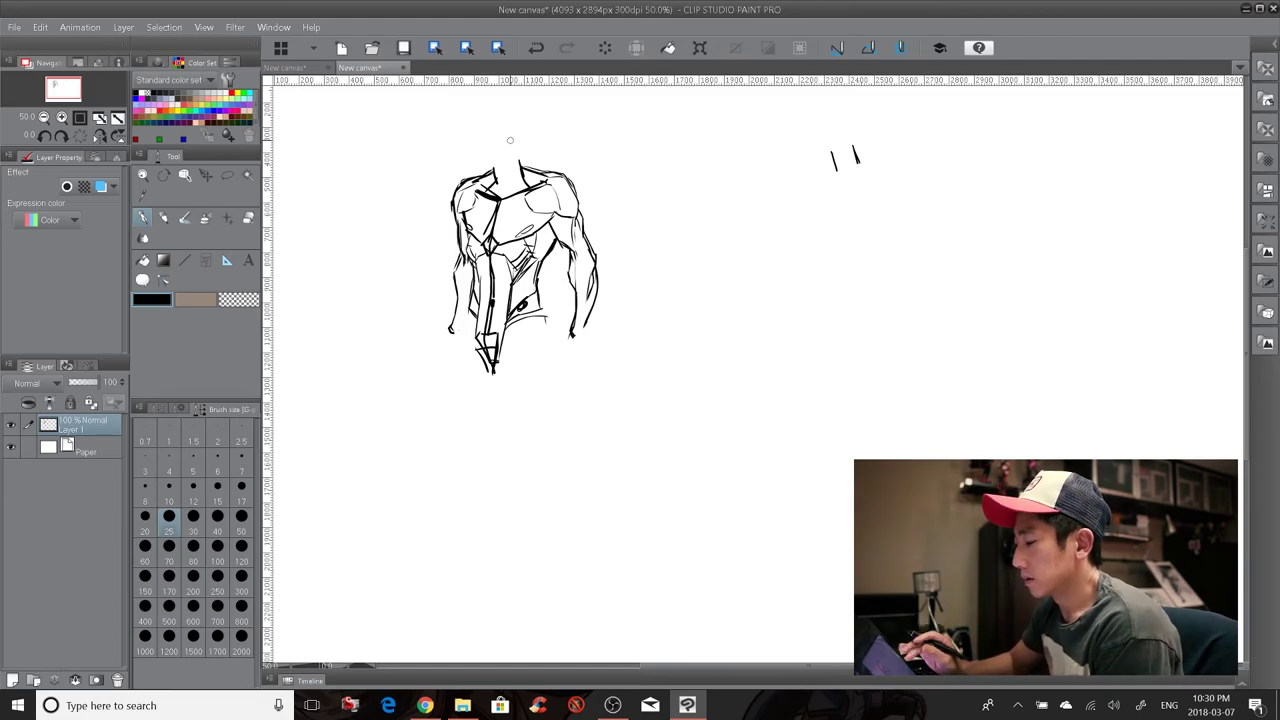
# Step: Sketch the thigh on the narrower side of the body and the other leg's inner thigh line slanting outward from the crotch
pyautogui.scroll(-2, 715, 345)
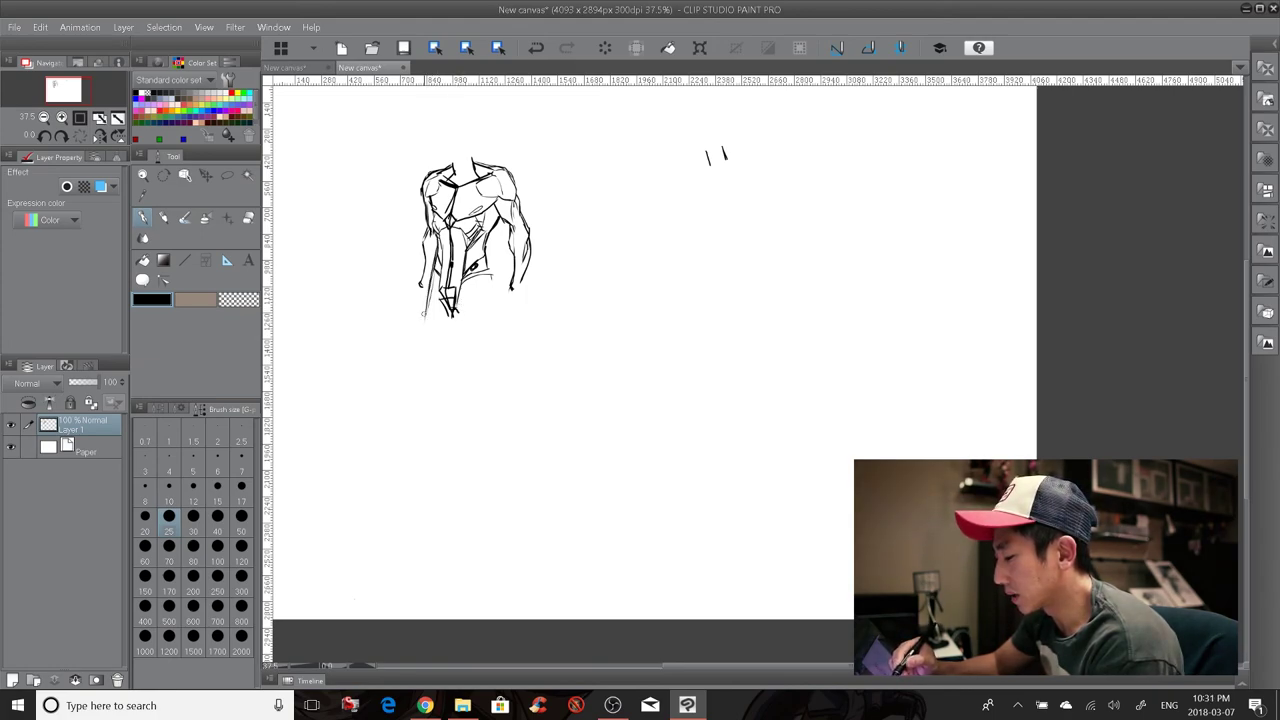
pyautogui.moveTo(423, 313); pyautogui.dragTo(436, 350)
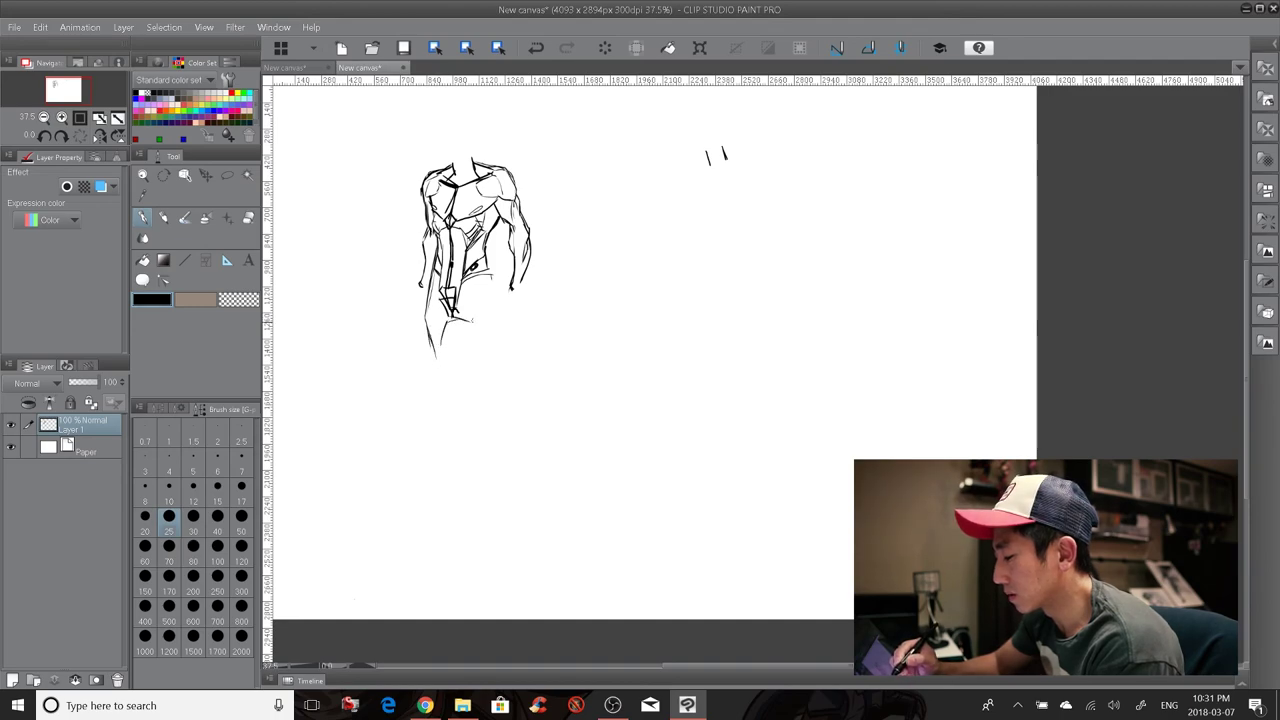
pyautogui.moveTo(457, 317); pyautogui.dragTo(493, 357)
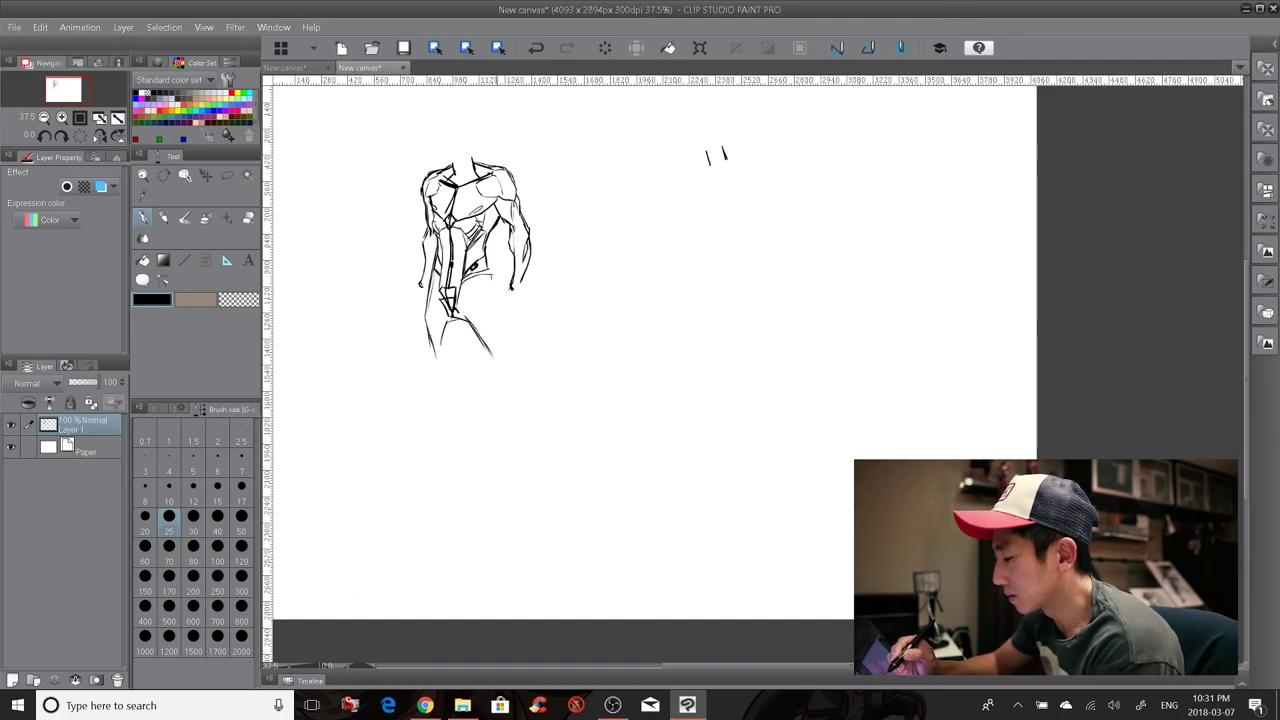
# Step: Draw the outspread leg's outer contour from the hip and extend both legs past the knees into tapering lower legs
pyautogui.moveTo(491, 277)
pyautogui.mouseDown()
pyautogui.moveTo(506, 334)
pyautogui.moveTo(498, 376)
pyautogui.moveTo(518, 424)
pyautogui.mouseUp()
pyautogui.moveTo(505, 352); pyautogui.dragTo(524, 406)
pyautogui.moveTo(520, 378)
pyautogui.mouseDown()
pyautogui.moveTo(520, 436)
pyautogui.moveTo(502, 392)
pyautogui.moveTo(520, 433)
pyautogui.mouseUp()
pyautogui.moveTo(452, 318)
pyautogui.mouseDown()
pyautogui.moveTo(434, 365)
pyautogui.moveTo(448, 352)
pyautogui.moveTo(460, 380)
pyautogui.moveTo(450, 416)
pyautogui.mouseUp()
pyautogui.moveTo(437, 365); pyautogui.dragTo(444, 428)
pyautogui.moveTo(449, 337); pyautogui.dragTo(454, 371)
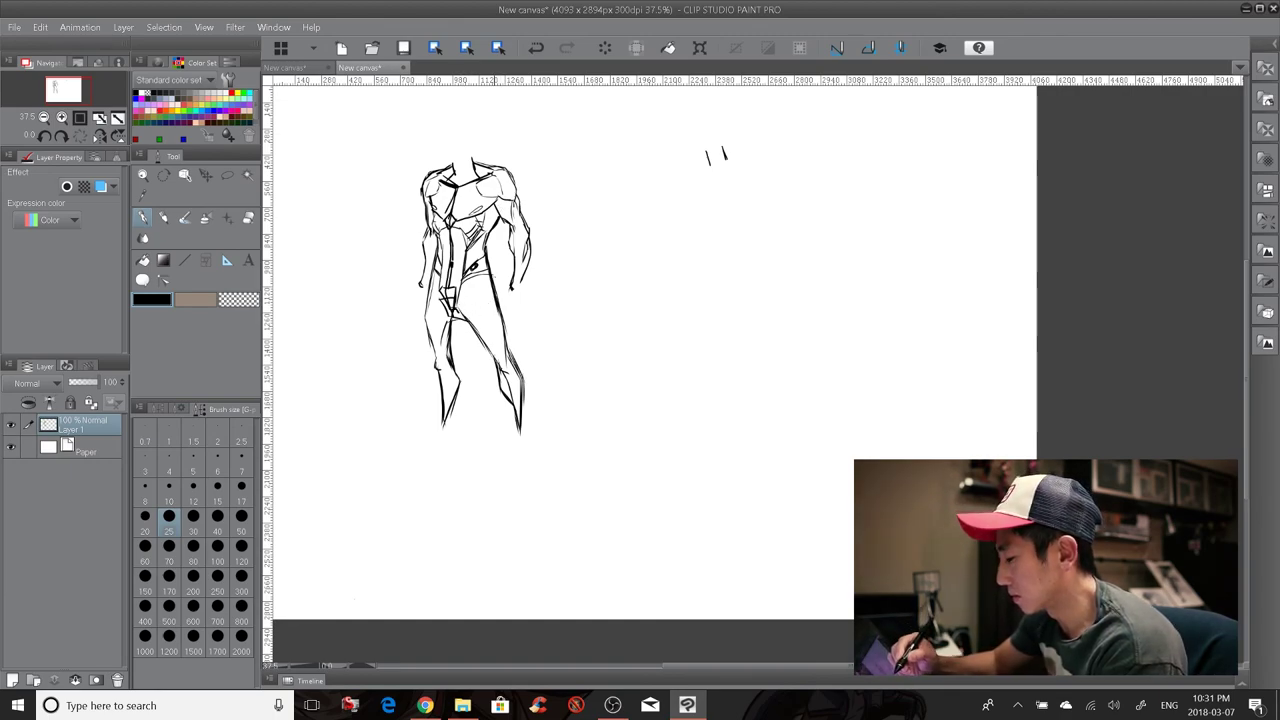
# Step: Close both legs with small ankle shapes and reinforce the outspread leg's outer contour from thigh to calf
pyautogui.moveTo(520, 415); pyautogui.dragTo(522, 436)
pyautogui.moveTo(446, 411); pyautogui.dragTo(434, 433)
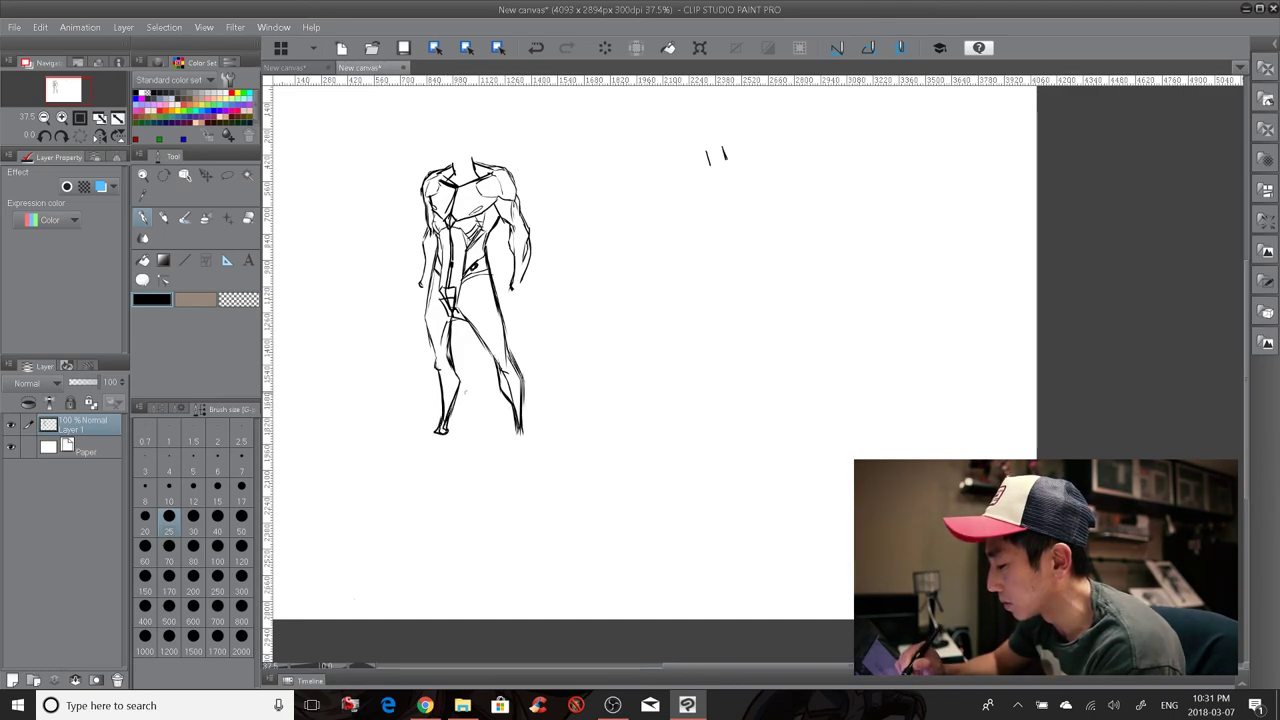
pyautogui.moveTo(514, 424); pyautogui.dragTo(516, 438)
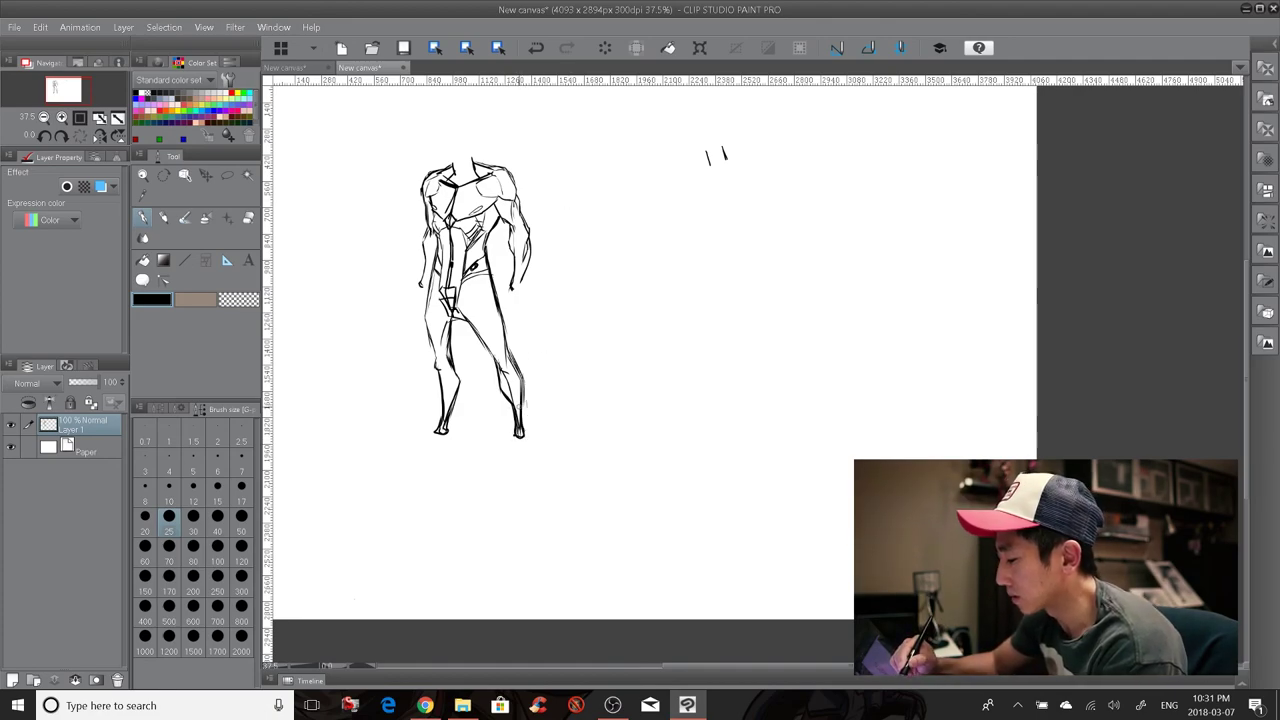
pyautogui.moveTo(511, 357); pyautogui.dragTo(525, 402)
pyautogui.moveTo(502, 334); pyautogui.dragTo(511, 360)
pyautogui.moveTo(499, 308); pyautogui.dragTo(505, 344)
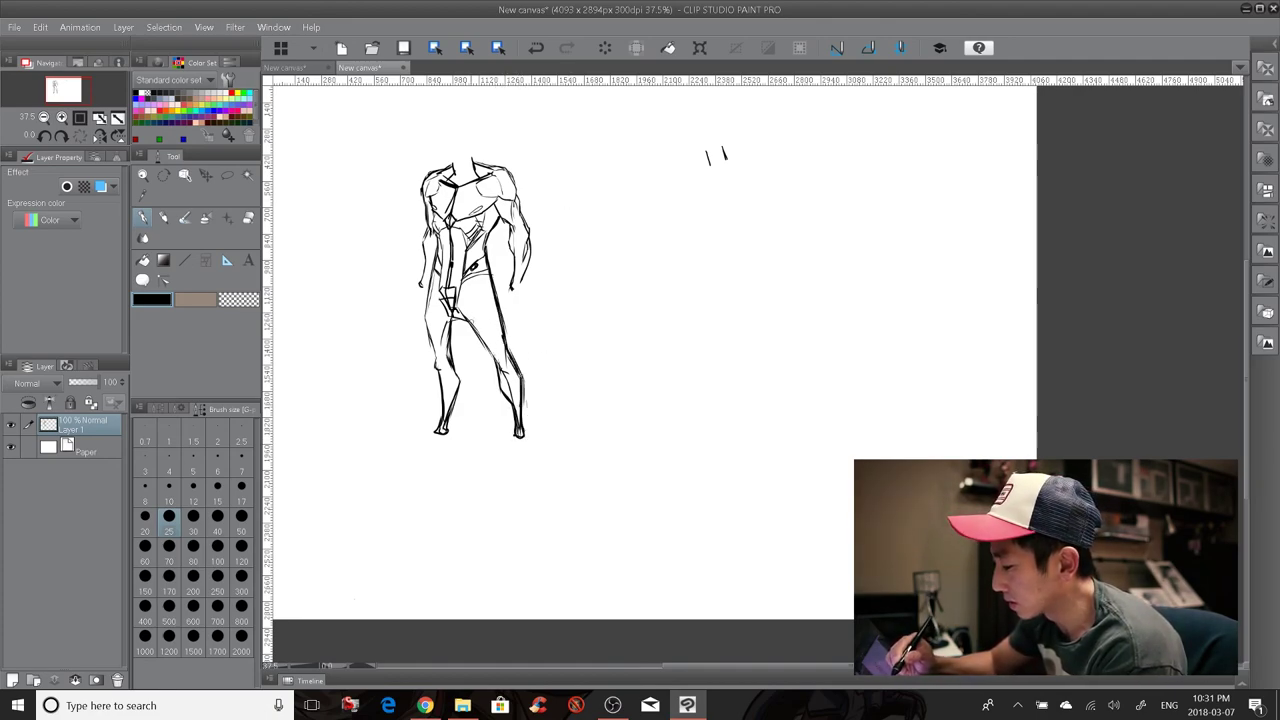
# Step: Thicken the straighter leg's outer thigh contour and add angular kneecap marks to both legs
pyautogui.scroll(1, 512, 339)
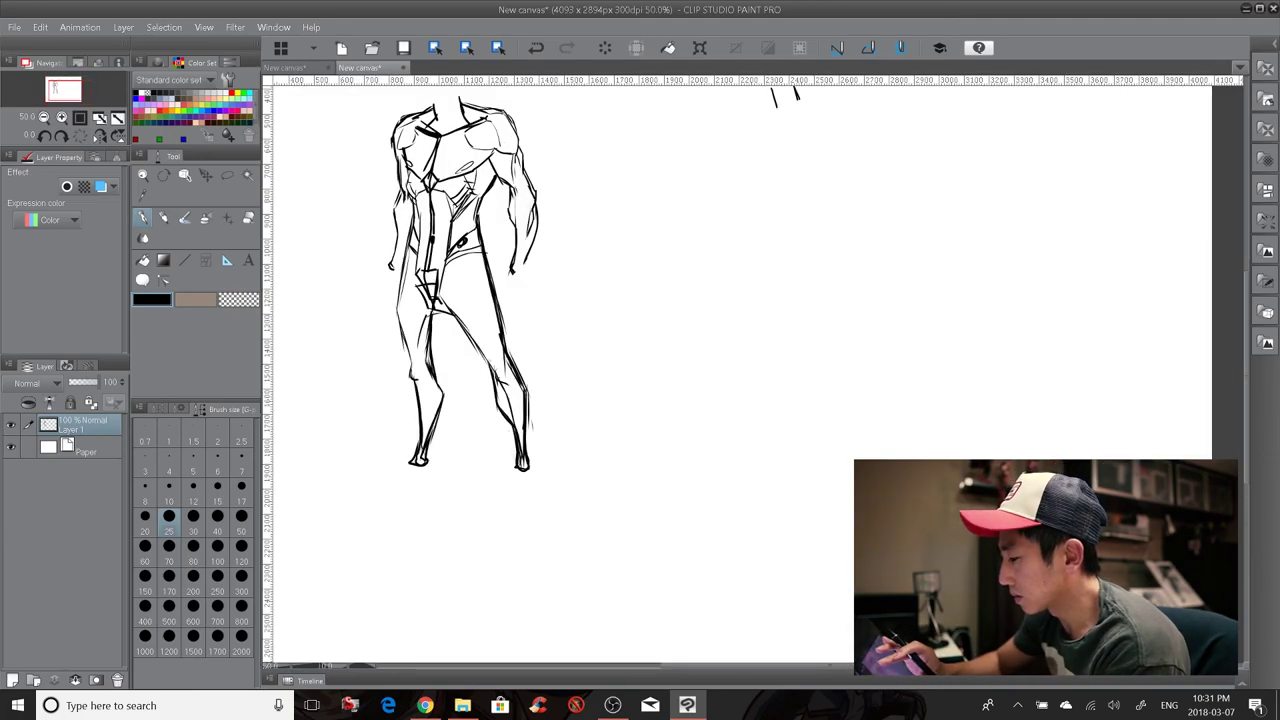
pyautogui.moveTo(407, 244)
pyautogui.mouseDown()
pyautogui.moveTo(396, 344)
pyautogui.moveTo(418, 364)
pyautogui.moveTo(418, 416)
pyautogui.mouseUp()
pyautogui.moveTo(486, 346); pyautogui.dragTo(496, 374)
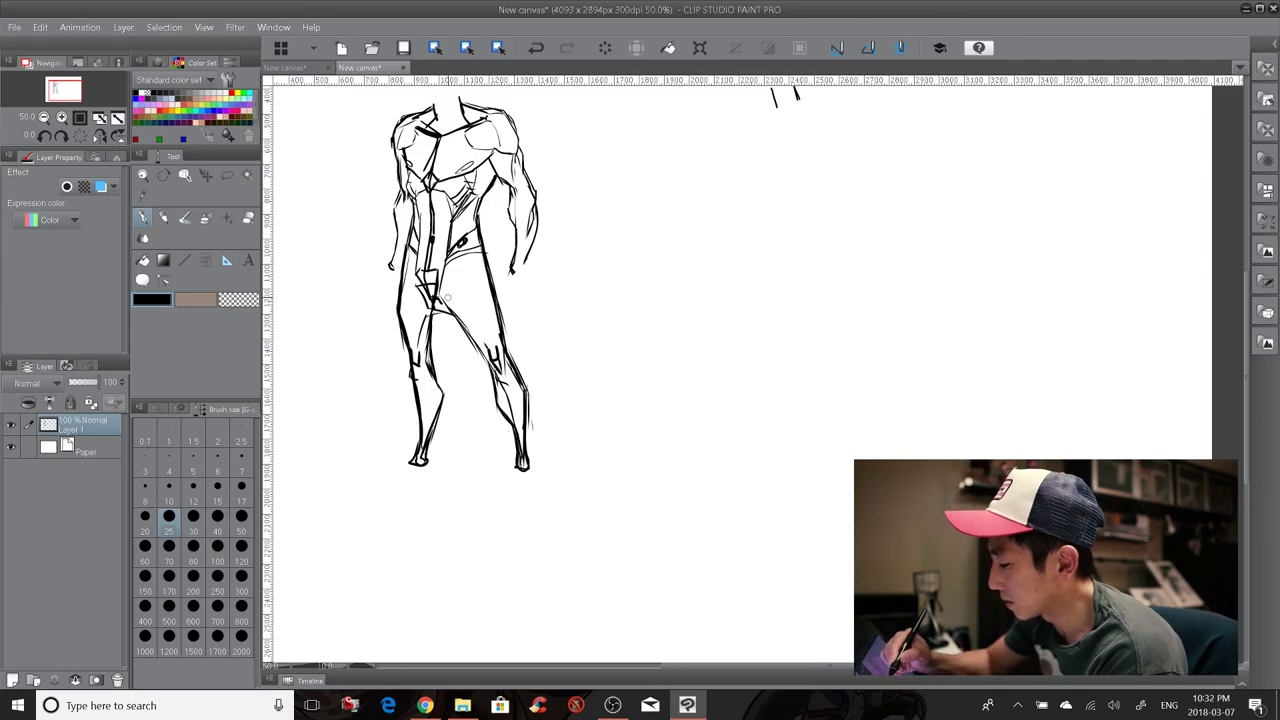
# Step: Rework the pelvis with a higher crotch and redraw both inner thigh lines down from it
pyautogui.moveTo(460, 322)
pyautogui.mouseDown()
pyautogui.moveTo(440, 280)
pyautogui.moveTo(458, 312)
pyautogui.mouseUp()
pyautogui.moveTo(440, 288)
pyautogui.mouseDown()
pyautogui.moveTo(424, 290)
pyautogui.moveTo(442, 324)
pyautogui.moveTo(453, 310)
pyautogui.moveTo(420, 276)
pyautogui.moveTo(416, 248)
pyautogui.mouseUp()
pyautogui.moveTo(420, 265); pyautogui.dragTo(415, 240)
pyautogui.moveTo(441, 285); pyautogui.dragTo(431, 345)
pyautogui.moveTo(440, 284); pyautogui.dragTo(475, 340)
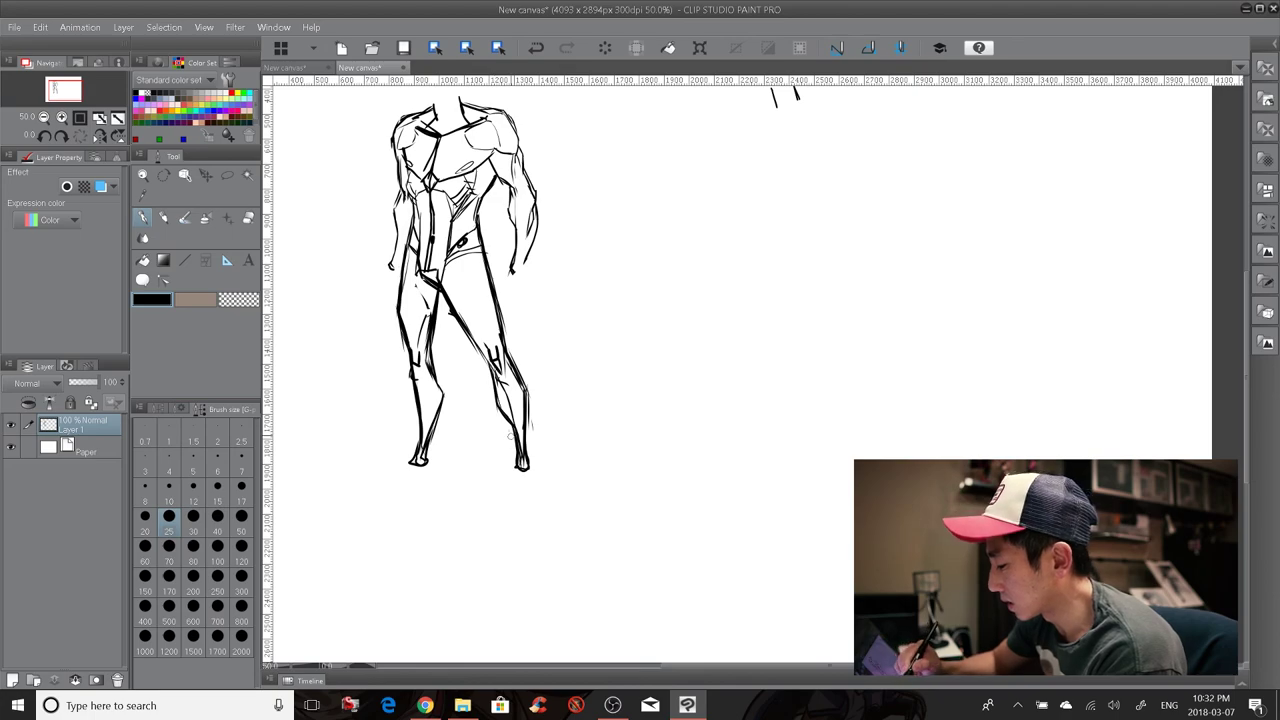
# Step: Darken the ankle joints and block in each foot as a simple angular wedge or diamond below its ankle
pyautogui.moveTo(514, 470); pyautogui.dragTo(528, 478)
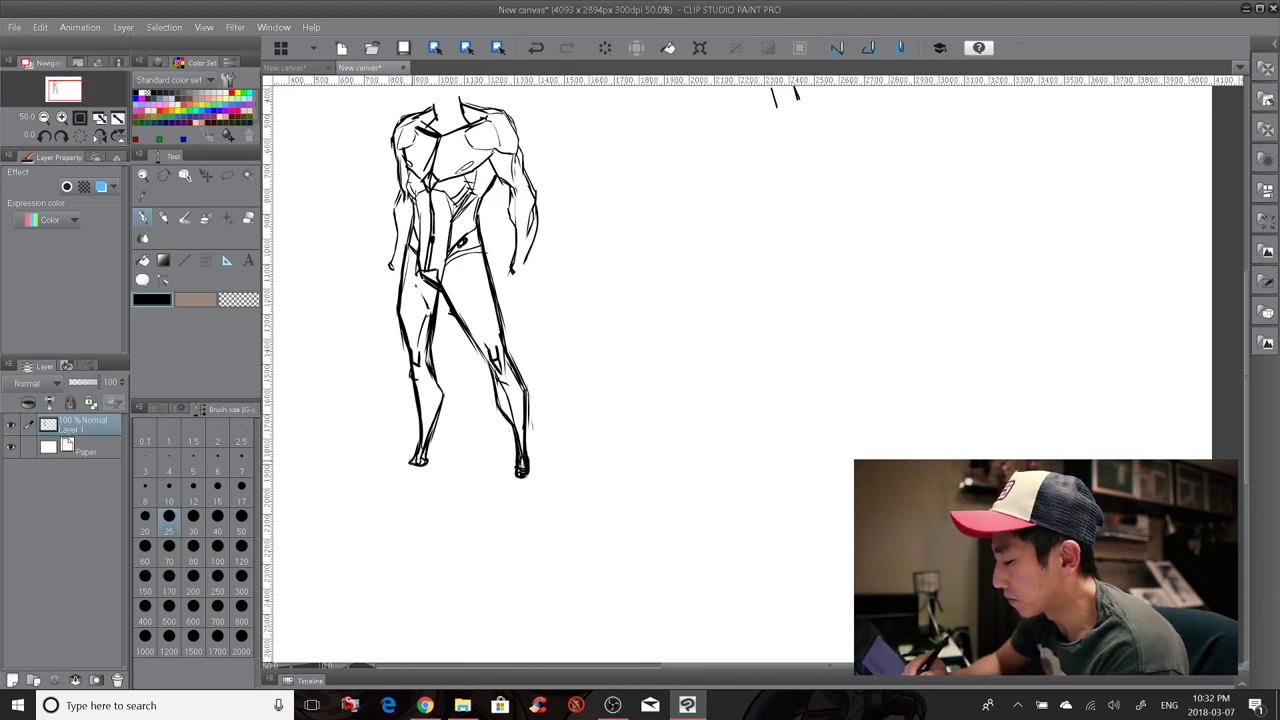
pyautogui.moveTo(412, 463); pyautogui.dragTo(425, 463)
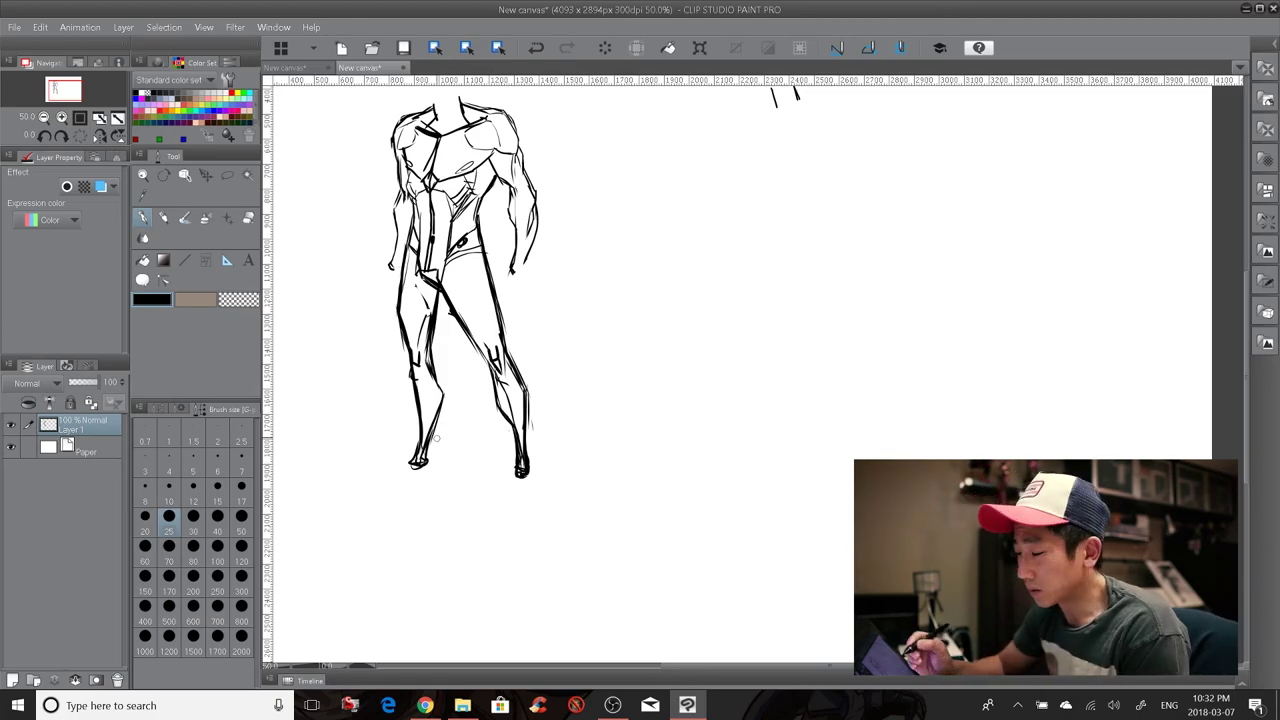
pyautogui.moveTo(412, 462)
pyautogui.mouseDown()
pyautogui.moveTo(396, 466)
pyautogui.moveTo(408, 480)
pyautogui.moveTo(370, 478)
pyautogui.moveTo(434, 472)
pyautogui.mouseUp()
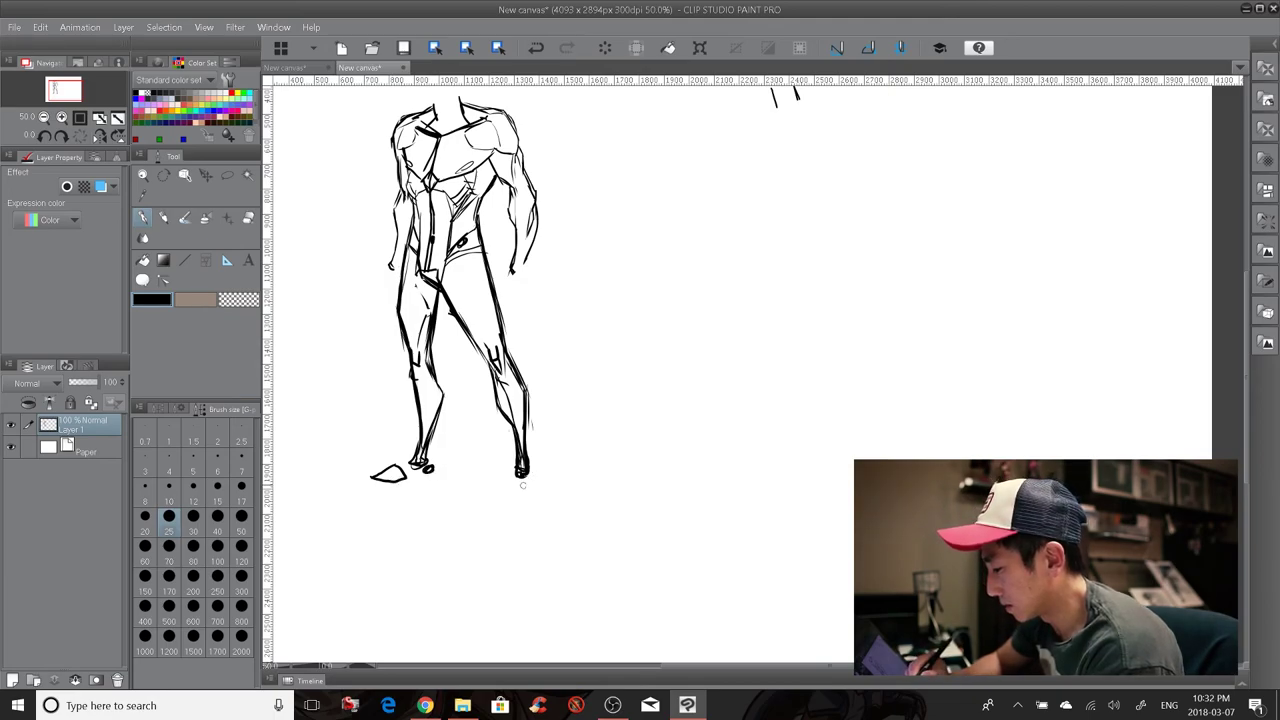
pyautogui.moveTo(400, 466)
pyautogui.mouseDown()
pyautogui.moveTo(380, 480)
pyautogui.moveTo(408, 470)
pyautogui.mouseUp()
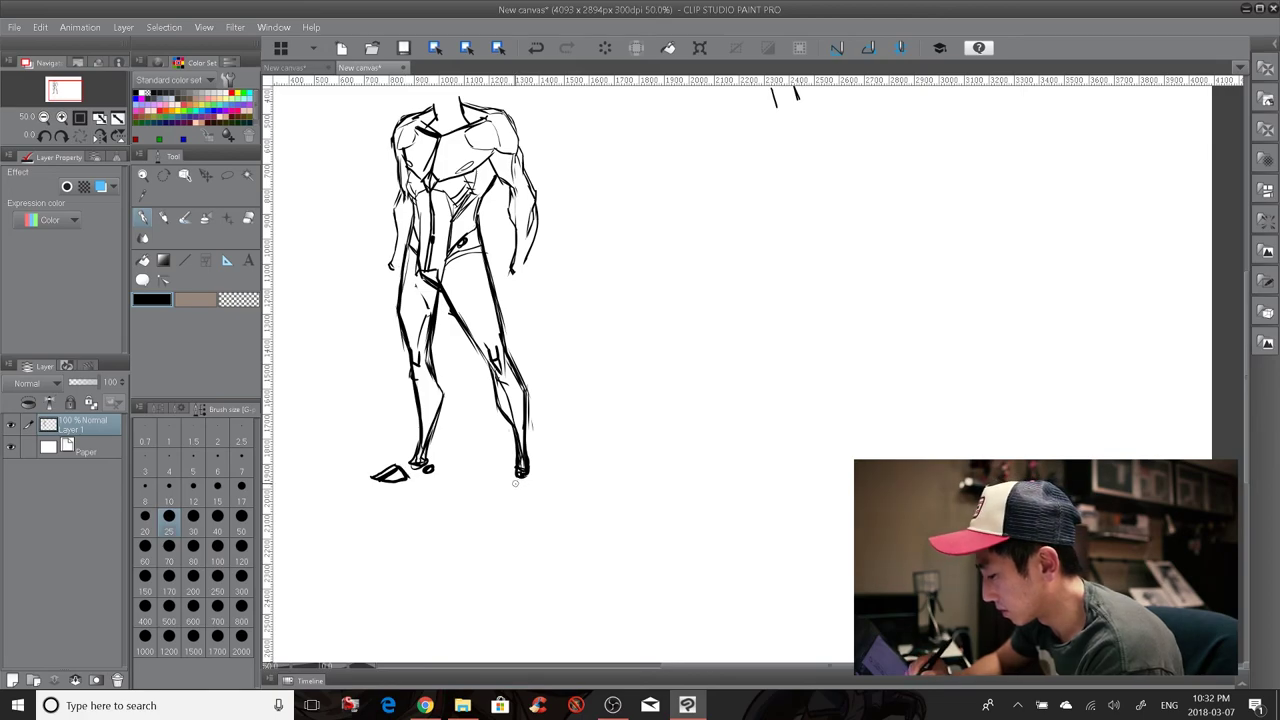
pyautogui.moveTo(511, 493)
pyautogui.mouseDown()
pyautogui.moveTo(540, 494)
pyautogui.moveTo(516, 494)
pyautogui.moveTo(539, 494)
pyautogui.moveTo(522, 505)
pyautogui.moveTo(523, 484)
pyautogui.mouseUp()
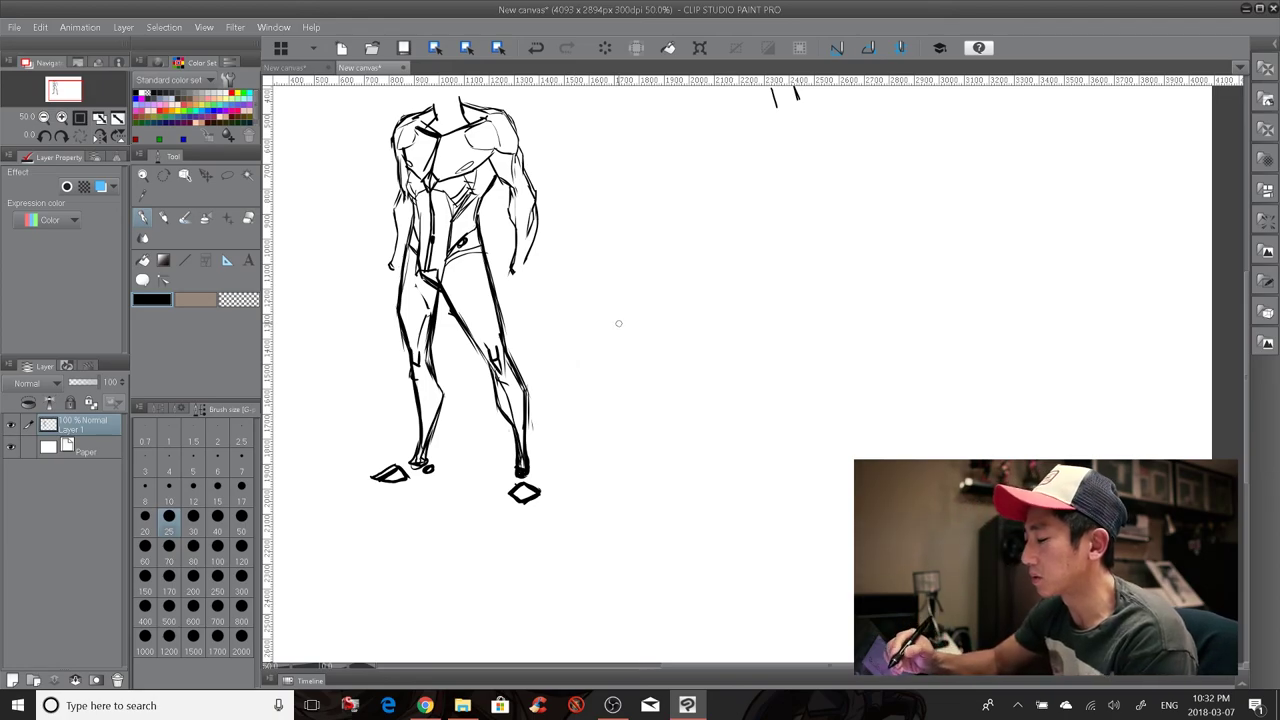
# Step: Thicken the straighter leg's outer contour from the waist over the hip to the thigh
pyautogui.moveTo(401, 296); pyautogui.dragTo(405, 325)
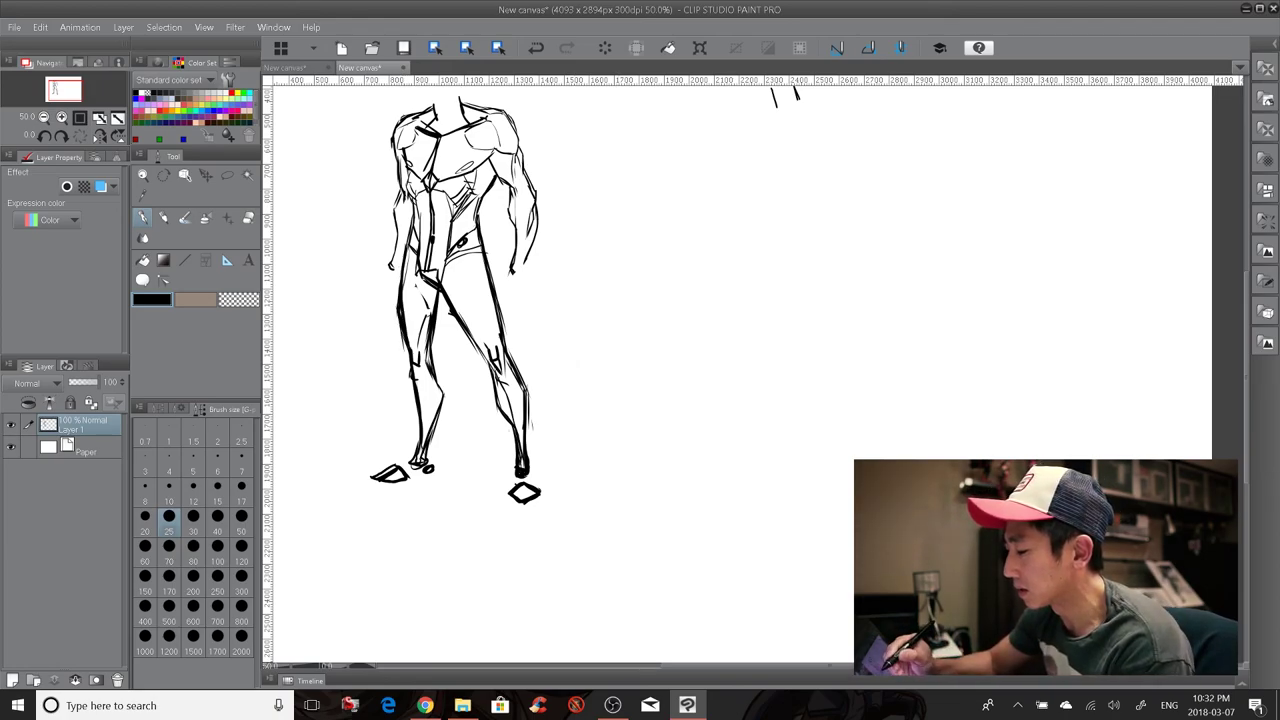
pyautogui.moveTo(412, 216); pyautogui.dragTo(403, 279)
pyautogui.moveTo(411, 192); pyautogui.dragTo(413, 224)
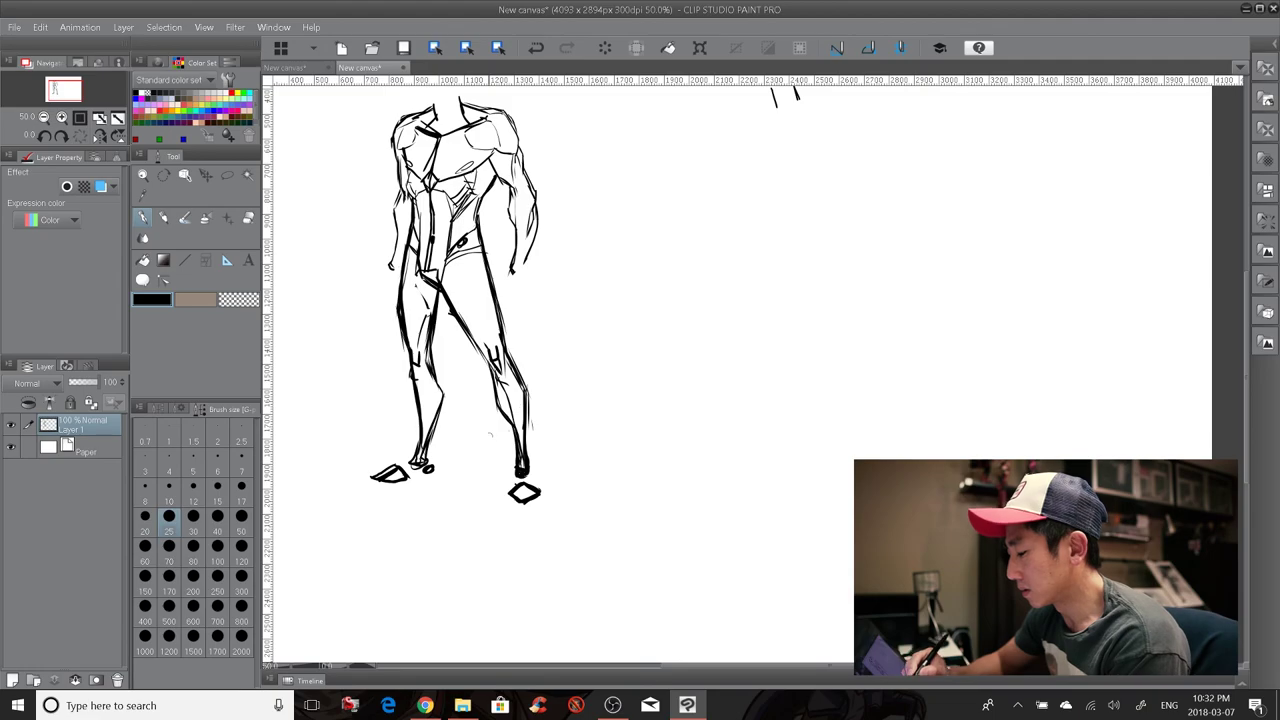
# Step: Strengthen the side contour below the armpit and the outlines of the shoulders and arms with heavier lines
pyautogui.moveTo(600, 365); pyautogui.dragTo(607, 406)
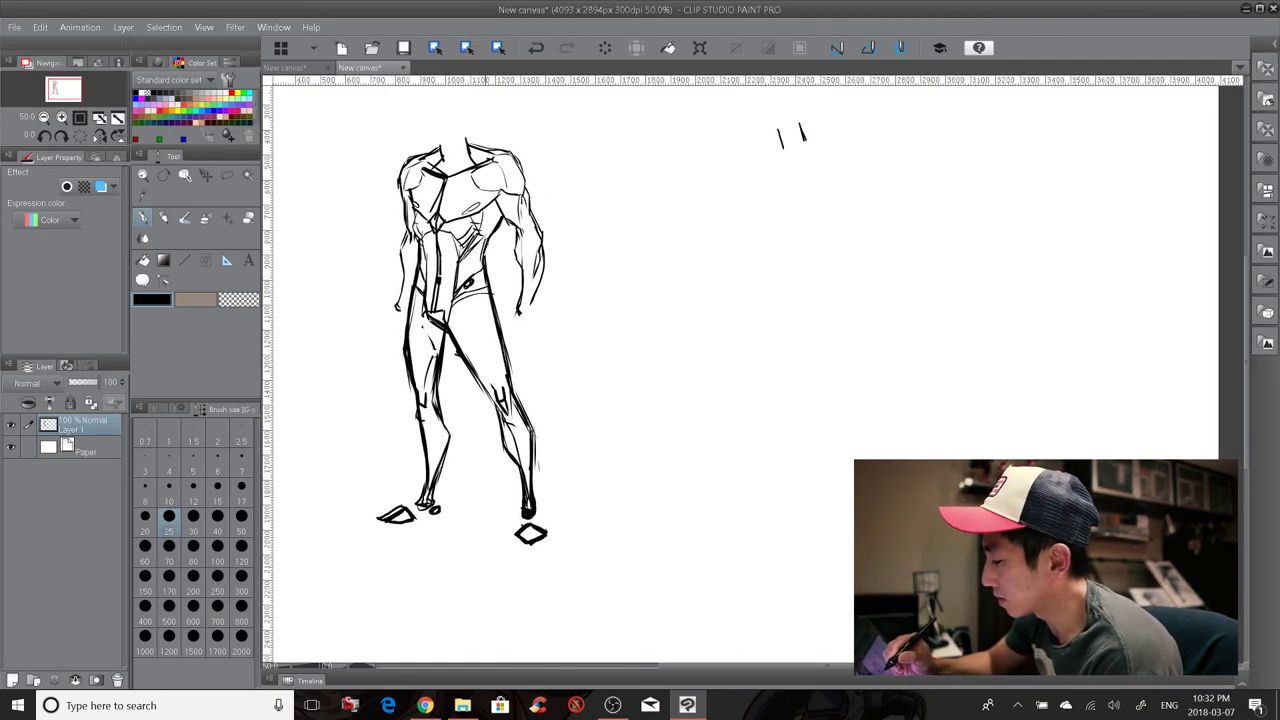
pyautogui.moveTo(497, 223); pyautogui.dragTo(486, 239)
pyautogui.moveTo(501, 216); pyautogui.dragTo(484, 254)
pyautogui.moveTo(467, 142)
pyautogui.mouseDown()
pyautogui.moveTo(491, 153)
pyautogui.moveTo(418, 157)
pyautogui.moveTo(400, 174)
pyautogui.moveTo(400, 314)
pyautogui.moveTo(512, 154)
pyautogui.moveTo(536, 216)
pyautogui.moveTo(507, 220)
pyautogui.moveTo(524, 234)
pyautogui.moveTo(524, 298)
pyautogui.mouseUp()
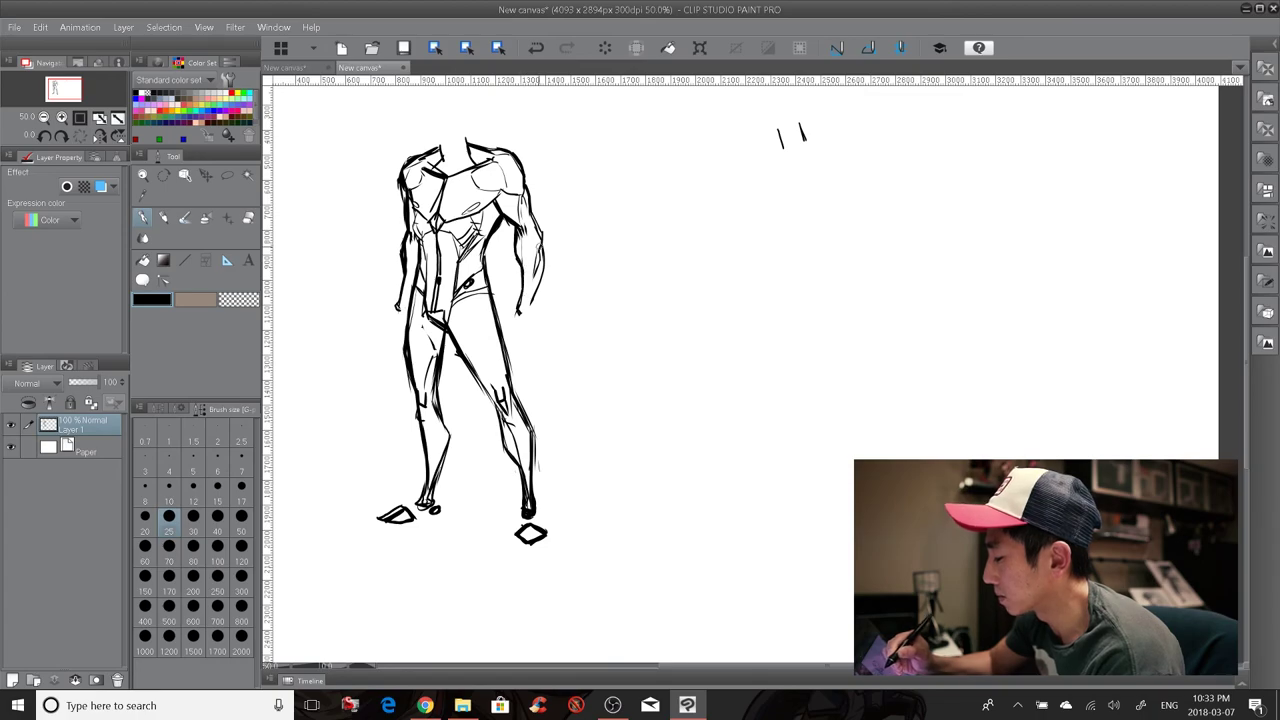
# Step: Reinforce the lower forearm contours and rough in short, angular hand starts at both wrists
pyautogui.moveTo(543, 247)
pyautogui.mouseDown()
pyautogui.moveTo(528, 305)
pyautogui.moveTo(508, 315)
pyautogui.moveTo(526, 329)
pyautogui.moveTo(534, 310)
pyautogui.moveTo(528, 320)
pyautogui.mouseUp()
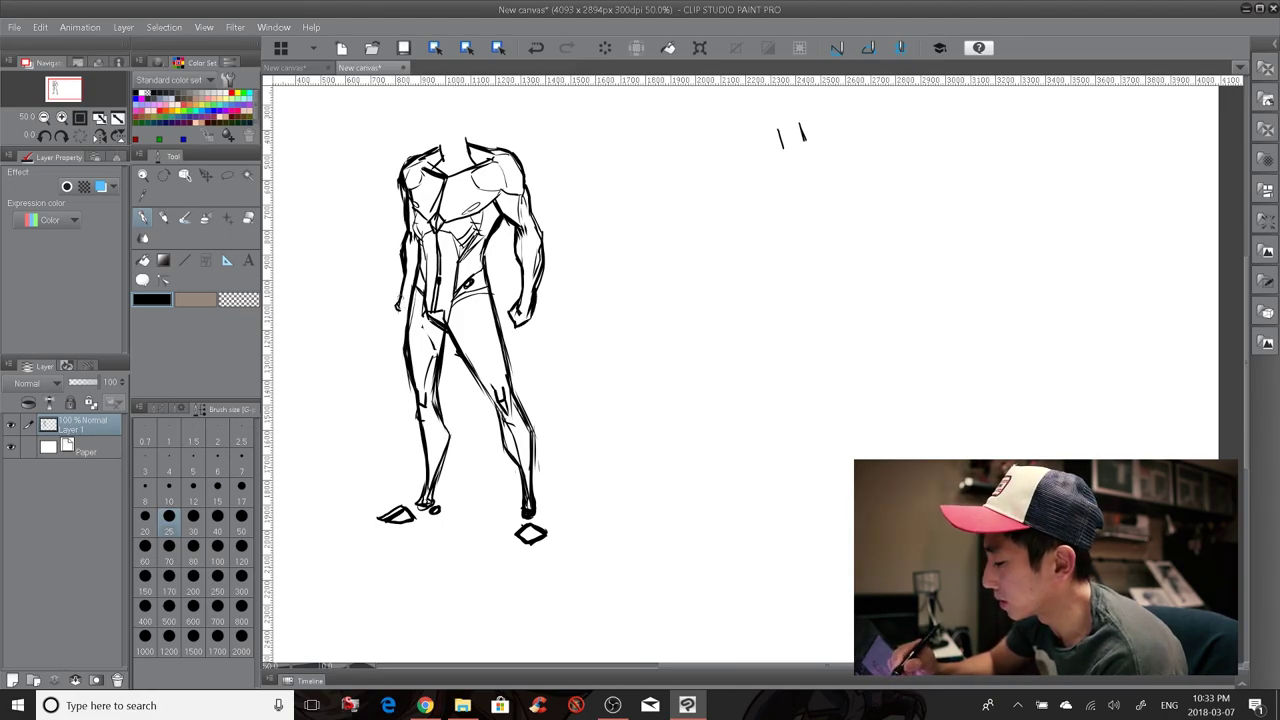
pyautogui.moveTo(402, 296); pyautogui.dragTo(402, 330)
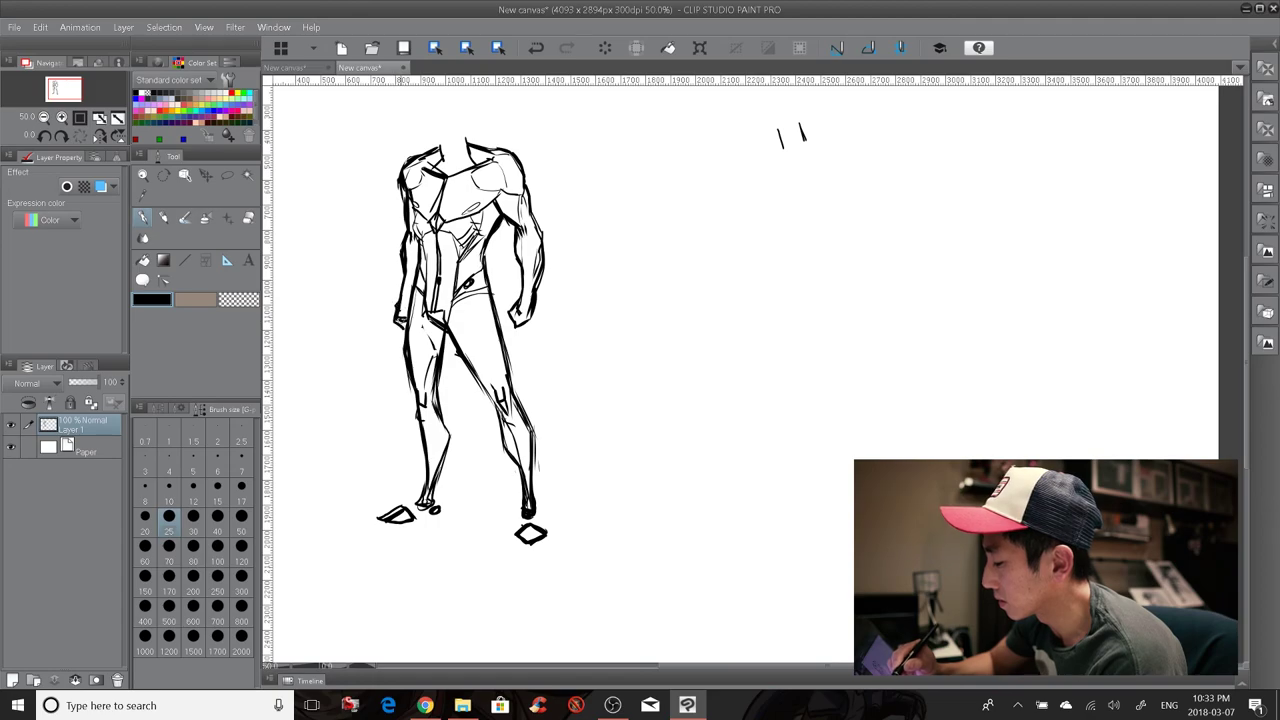
pyautogui.moveTo(509, 315); pyautogui.dragTo(521, 327)
pyautogui.moveTo(522, 325); pyautogui.dragTo(527, 321)
pyautogui.moveTo(542, 271); pyautogui.dragTo(517, 310)
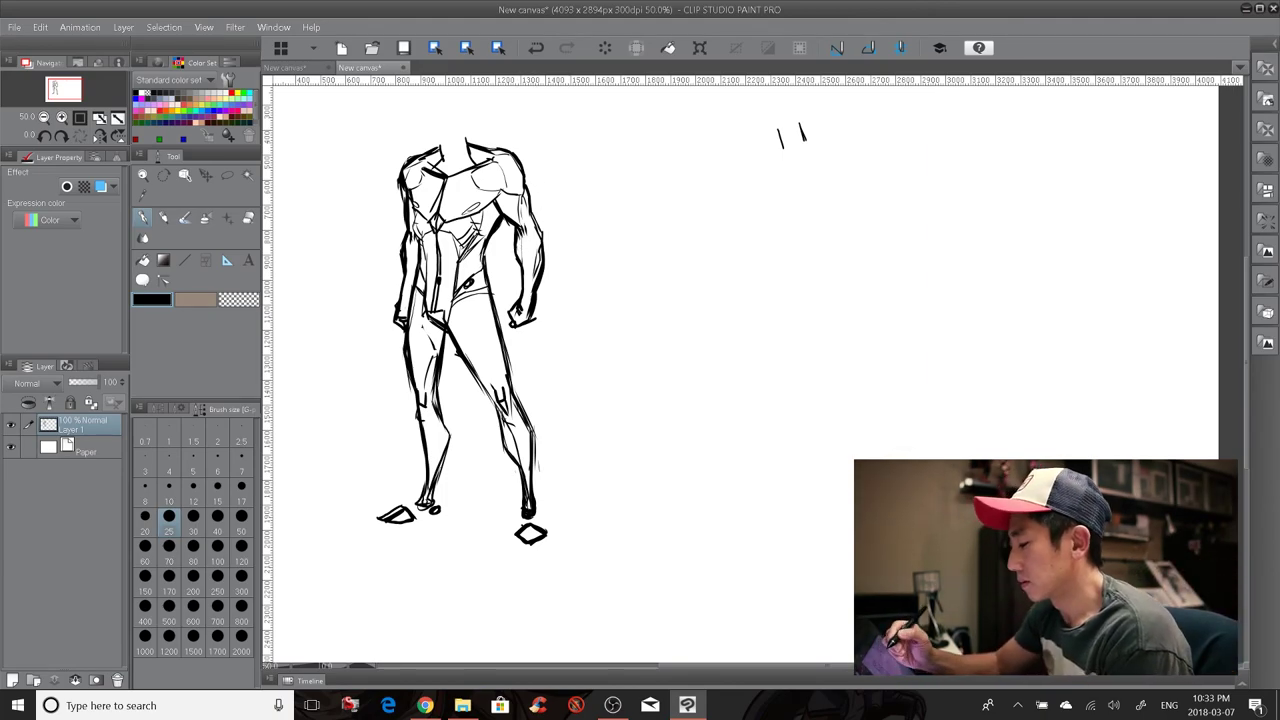
# Step: Add muscle-division lines inside both thighs, from the groin and hip down to above the knees
pyautogui.moveTo(542, 251); pyautogui.dragTo(539, 275)
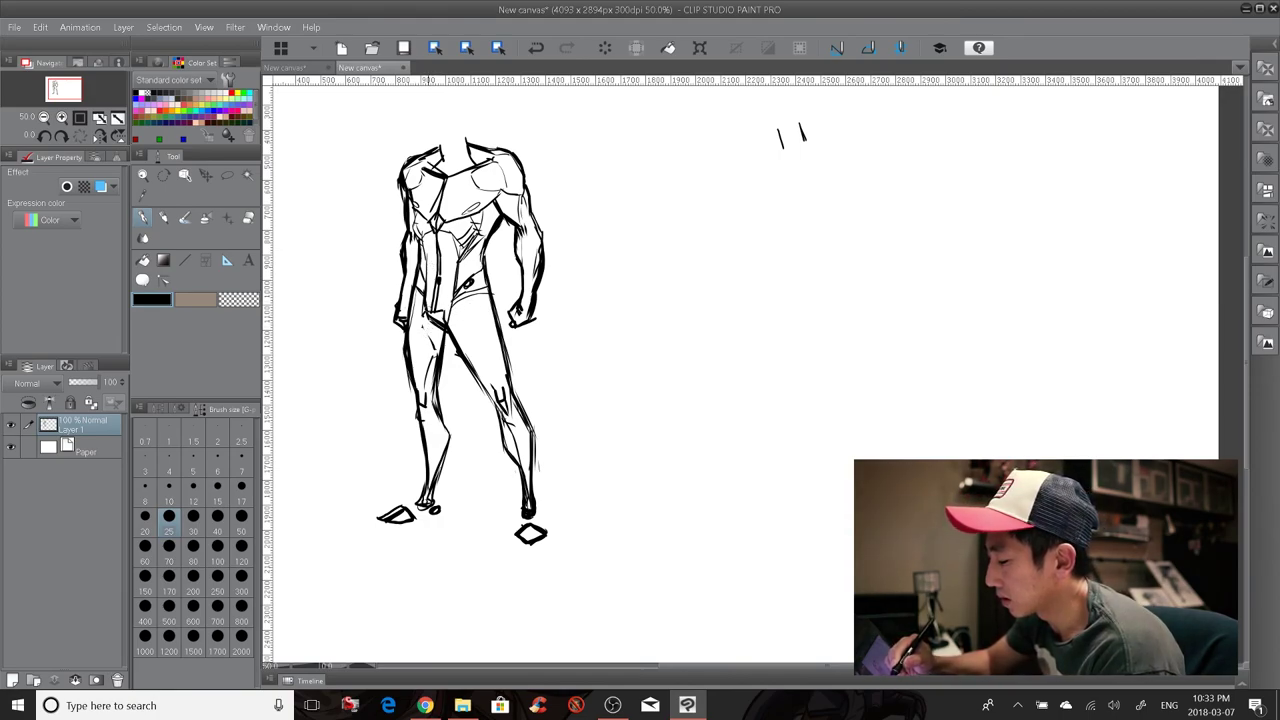
pyautogui.moveTo(428, 320)
pyautogui.mouseDown()
pyautogui.moveTo(434, 377)
pyautogui.moveTo(442, 331)
pyautogui.mouseUp()
pyautogui.moveTo(433, 333); pyautogui.dragTo(473, 382)
pyautogui.moveTo(472, 298)
pyautogui.mouseDown()
pyautogui.moveTo(459, 303)
pyautogui.moveTo(484, 364)
pyautogui.moveTo(480, 304)
pyautogui.moveTo(490, 376)
pyautogui.mouseUp()
pyautogui.moveTo(409, 330); pyautogui.dragTo(413, 362)
pyautogui.moveTo(427, 315); pyautogui.dragTo(411, 369)
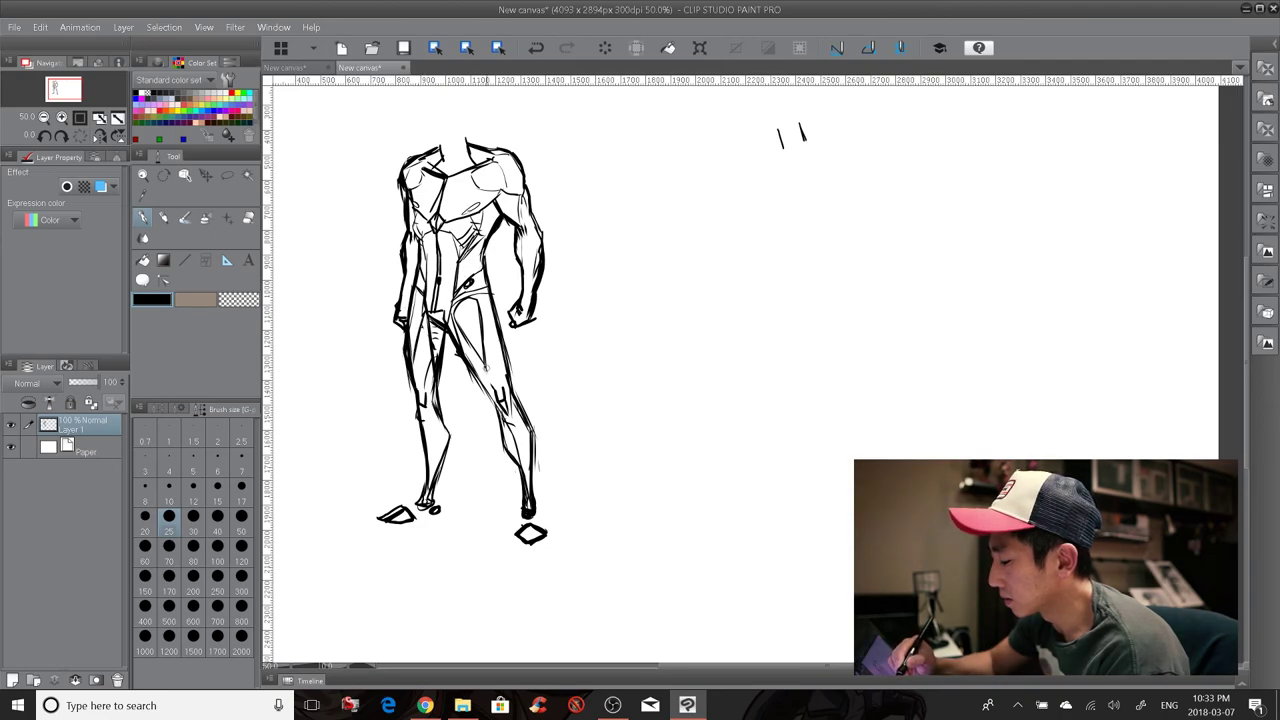
pyautogui.moveTo(458, 326)
pyautogui.mouseDown()
pyautogui.moveTo(482, 386)
pyautogui.moveTo(505, 399)
pyautogui.mouseUp()
pyautogui.moveTo(486, 289); pyautogui.dragTo(502, 334)
pyautogui.moveTo(502, 341)
pyautogui.mouseDown()
pyautogui.moveTo(500, 381)
pyautogui.moveTo(416, 396)
pyautogui.moveTo(438, 395)
pyautogui.moveTo(424, 411)
pyautogui.mouseUp()
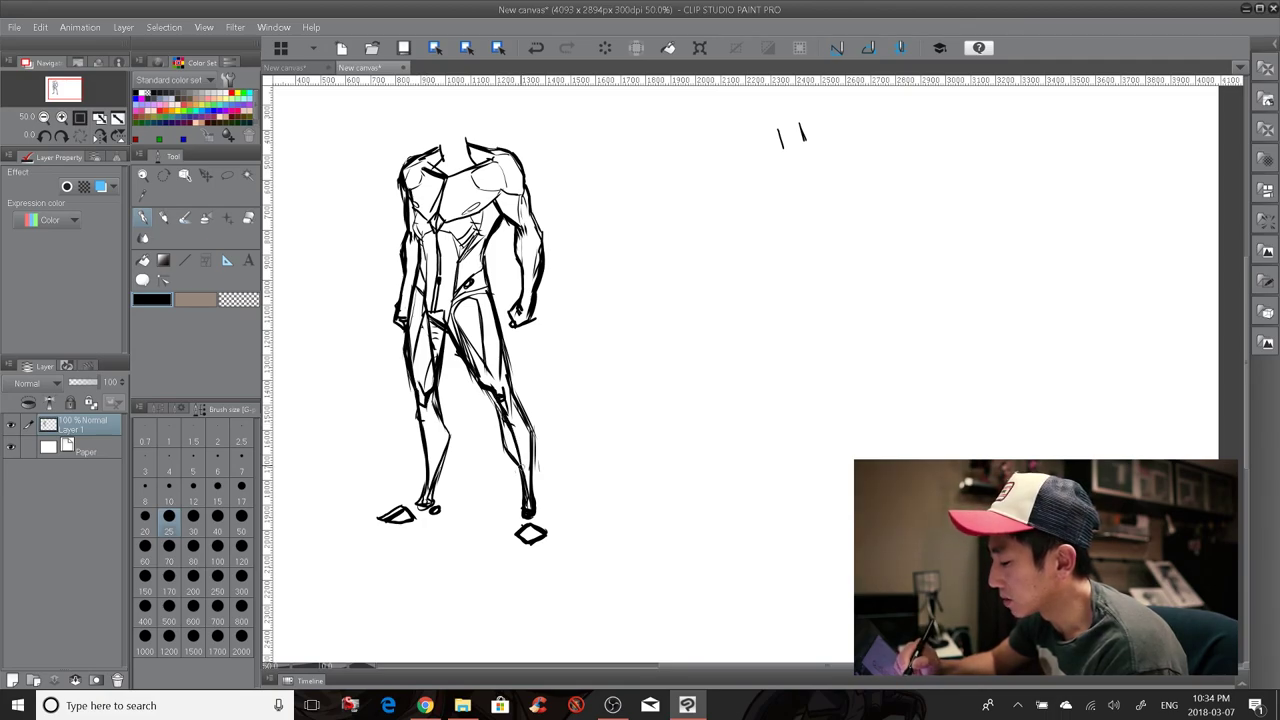
# Step: Rework the straighter leg's knee and reinforce the inner contours of both lower legs with heavier lines
pyautogui.moveTo(495, 398); pyautogui.dragTo(518, 451)
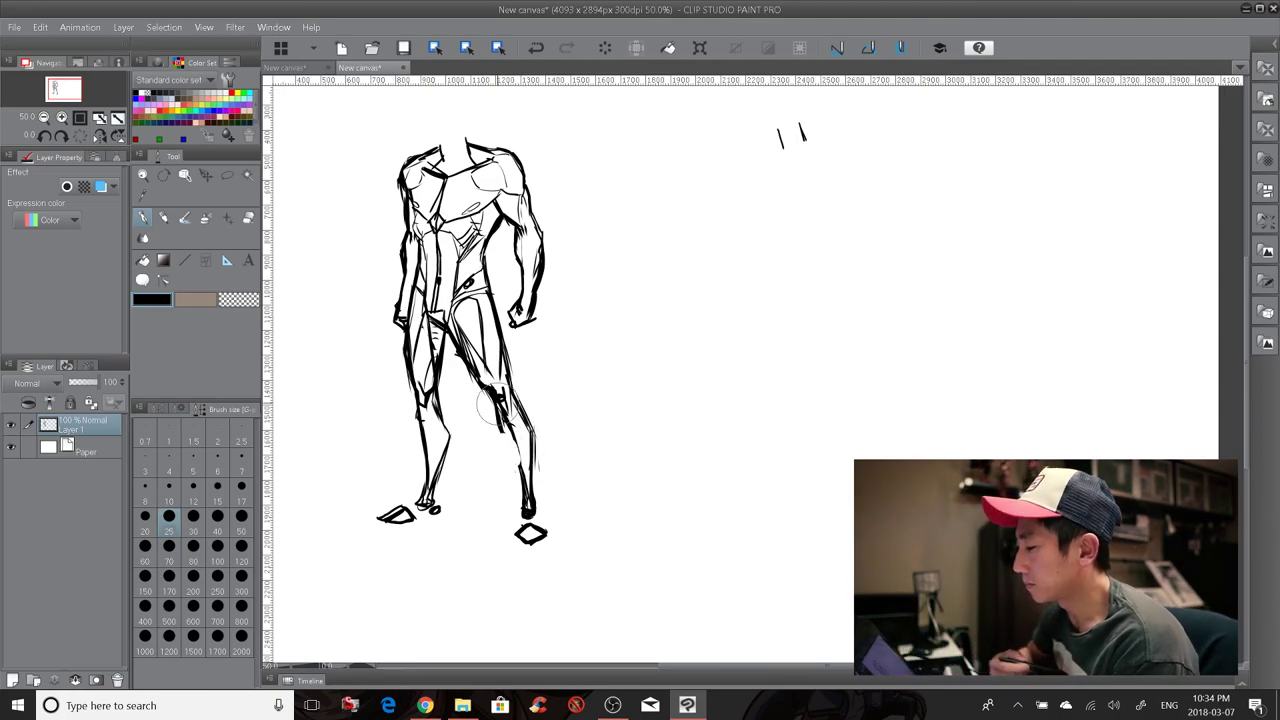
pyautogui.moveTo(476, 375); pyautogui.dragTo(520, 479)
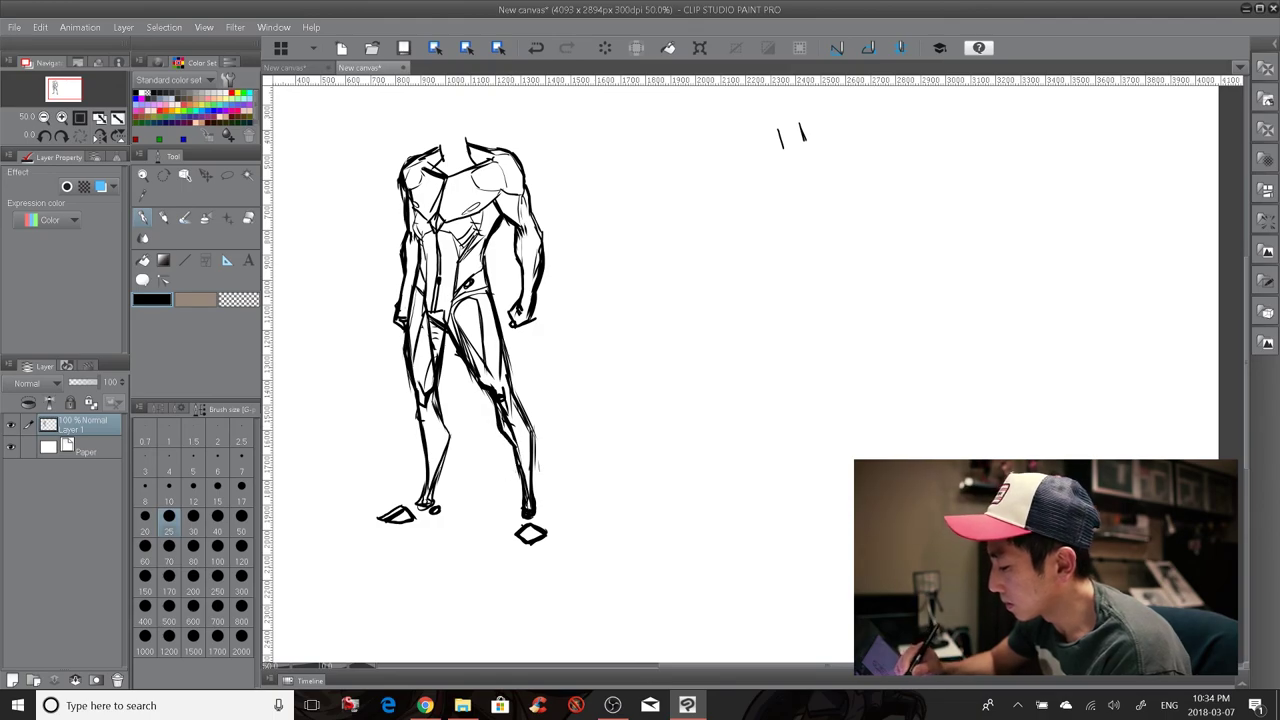
pyautogui.moveTo(435, 399)
pyautogui.mouseDown()
pyautogui.moveTo(448, 439)
pyautogui.moveTo(437, 494)
pyautogui.mouseUp()
pyautogui.moveTo(517, 451); pyautogui.dragTo(523, 493)
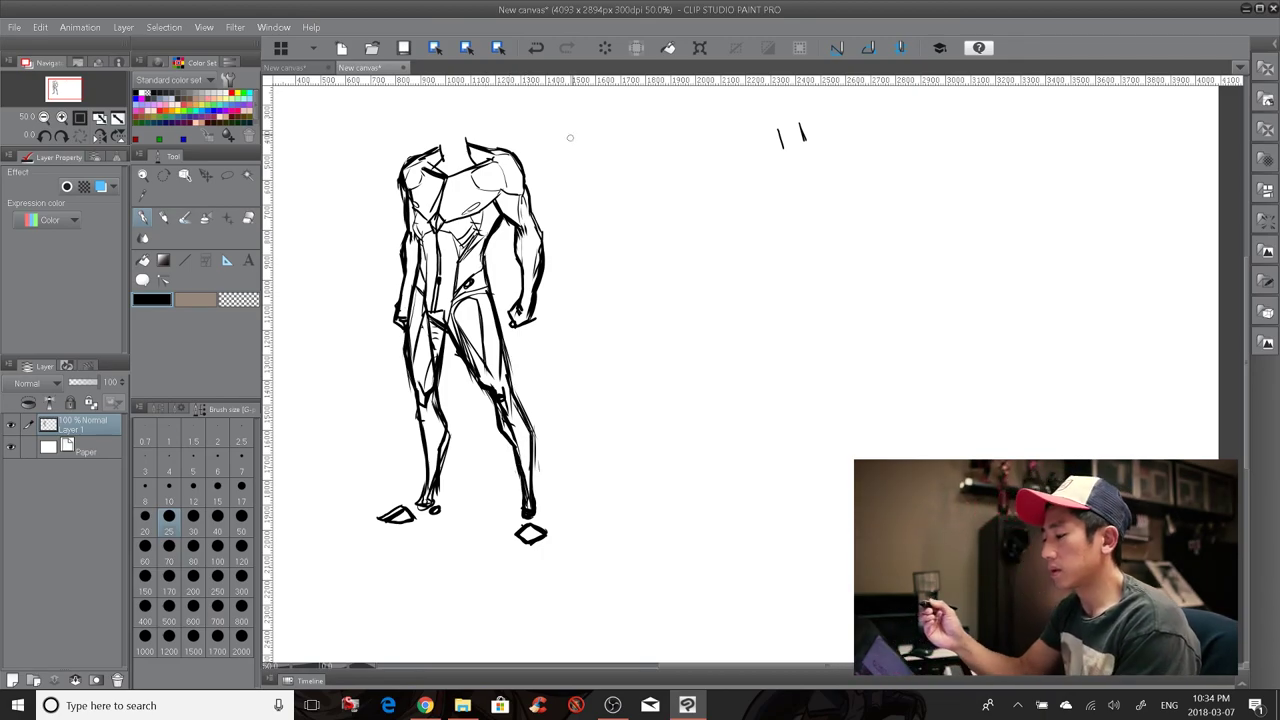
# Step: Strengthen the neck lines and add short outward ticks along the figure's contour at the neck, shoulder, arm, waist, hip and knee
pyautogui.moveTo(441, 144)
pyautogui.mouseDown()
pyautogui.moveTo(446, 182)
pyautogui.moveTo(457, 165)
pyautogui.moveTo(447, 152)
pyautogui.moveTo(454, 175)
pyautogui.moveTo(442, 150)
pyautogui.mouseUp()
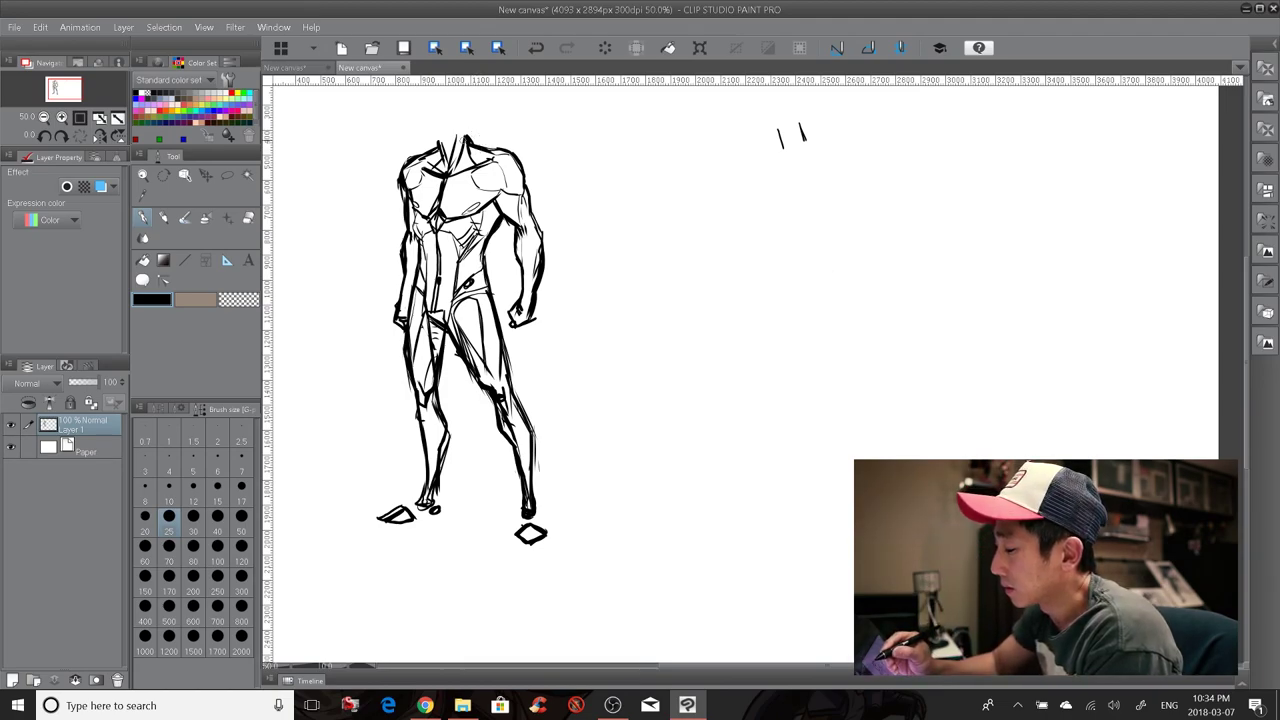
pyautogui.moveTo(474, 117)
pyautogui.mouseDown()
pyautogui.moveTo(451, 148)
pyautogui.moveTo(518, 158)
pyautogui.moveTo(548, 143)
pyautogui.mouseUp()
pyautogui.moveTo(530, 200)
pyautogui.mouseDown()
pyautogui.moveTo(543, 193)
pyautogui.moveTo(528, 213)
pyautogui.moveTo(558, 249)
pyautogui.mouseUp()
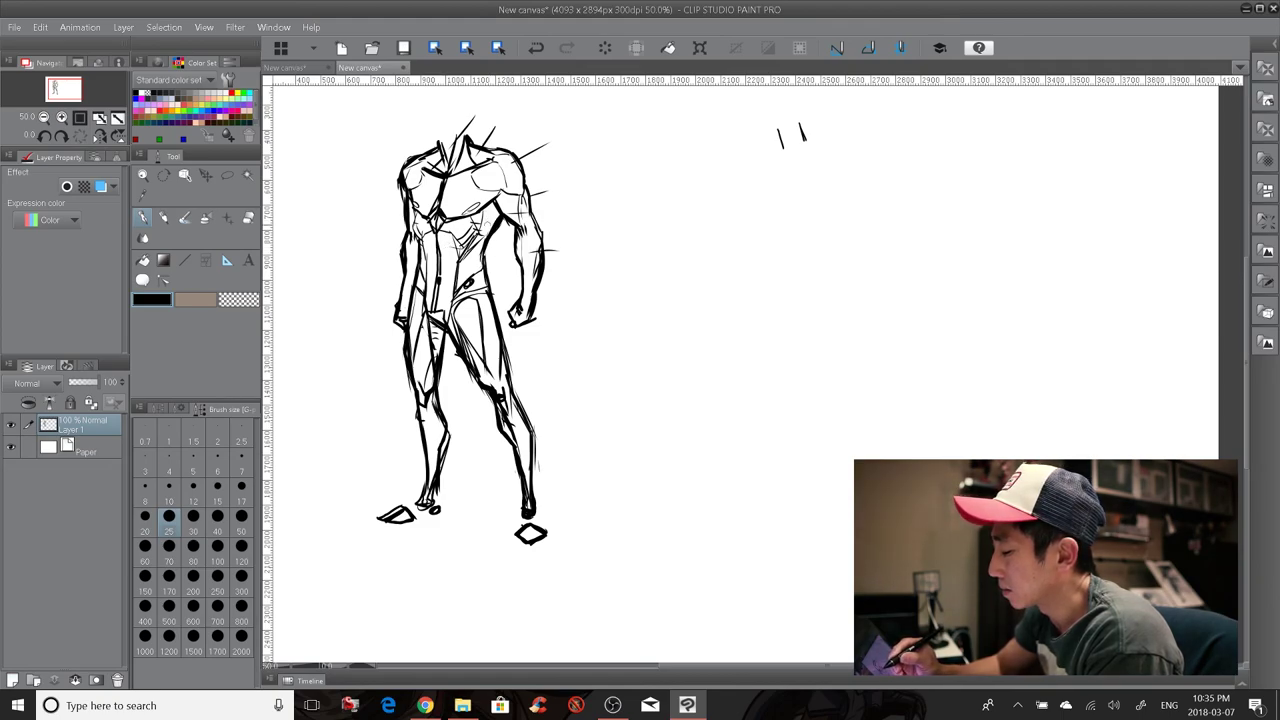
pyautogui.moveTo(450, 244); pyautogui.dragTo(481, 249)
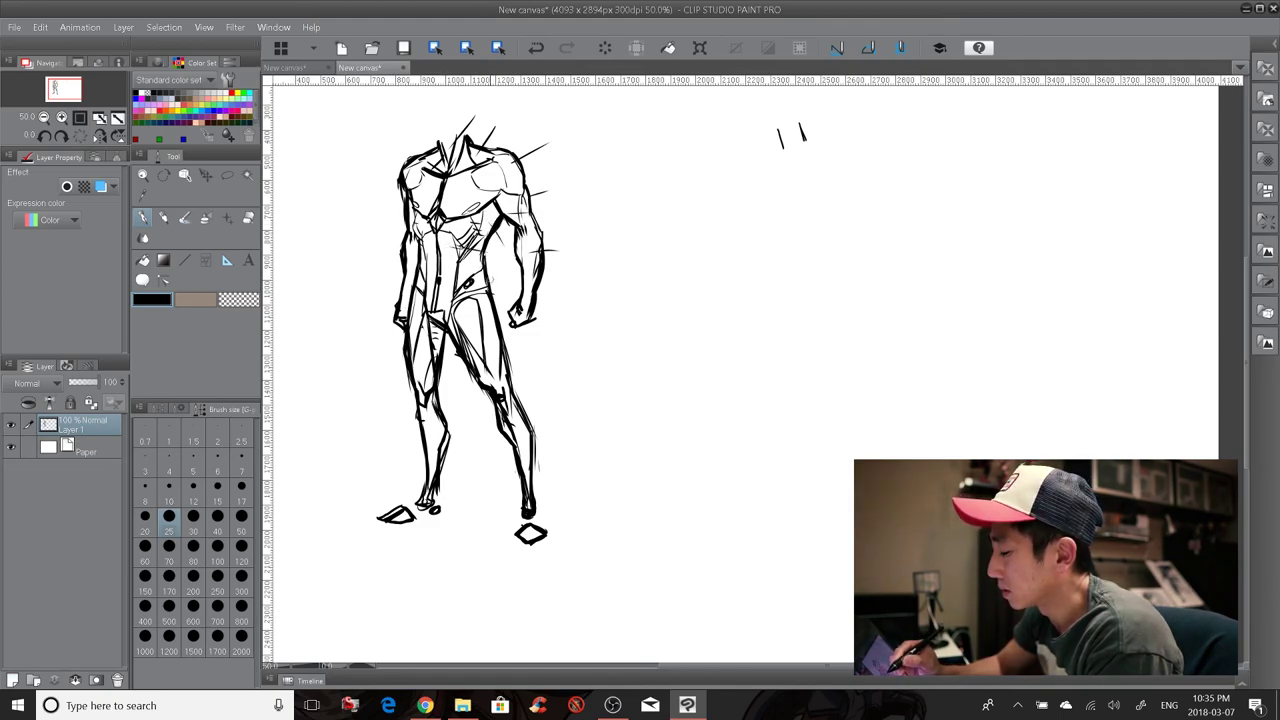
pyautogui.moveTo(484, 278); pyautogui.dragTo(508, 270)
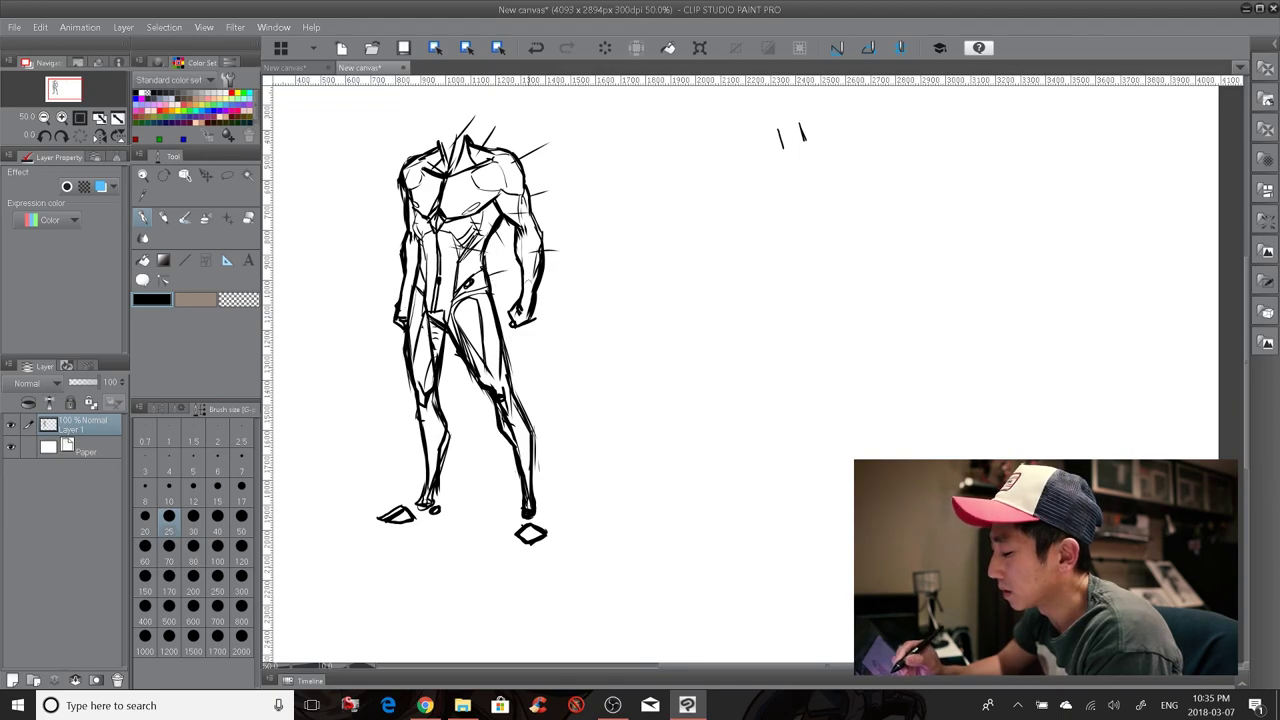
pyautogui.moveTo(514, 333); pyautogui.dragTo(535, 330)
pyautogui.moveTo(524, 423); pyautogui.dragTo(550, 411)
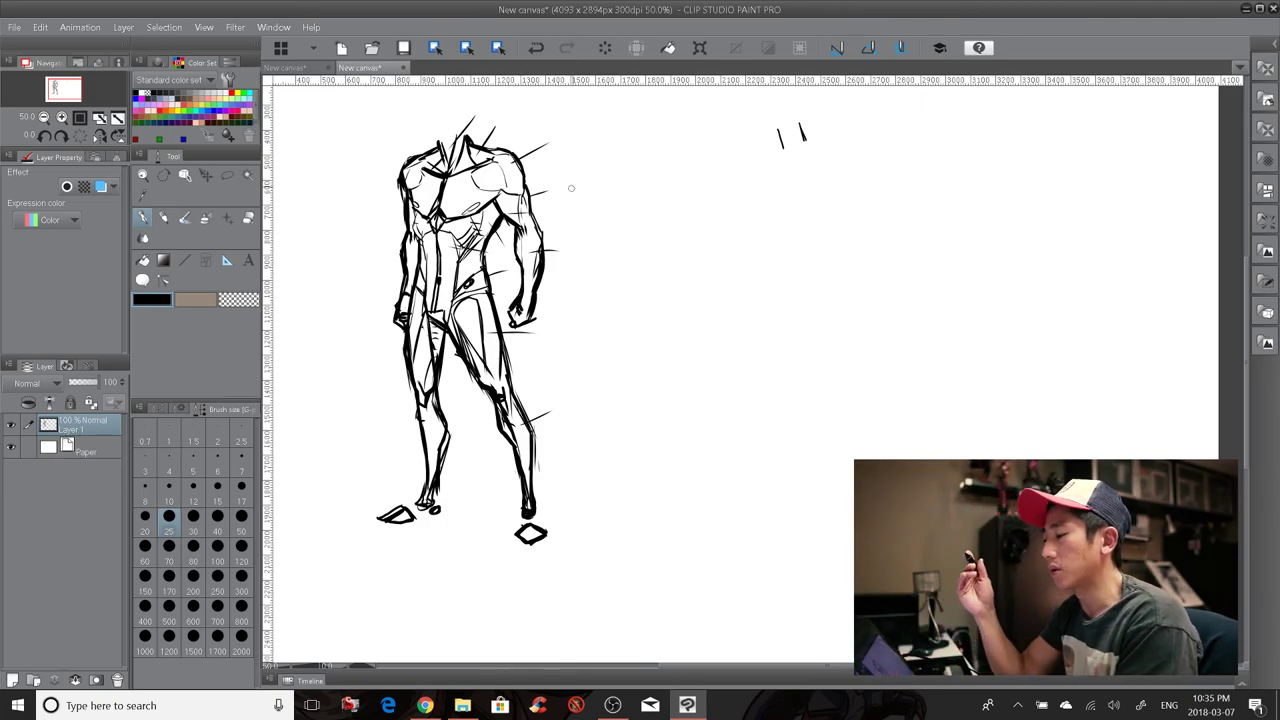
# Step: Add muscle-direction lines across the figure's chest and shoulder, and start a second figure beside it with neck and collarbone strokes
pyautogui.moveTo(877, 289); pyautogui.dragTo(902, 390)
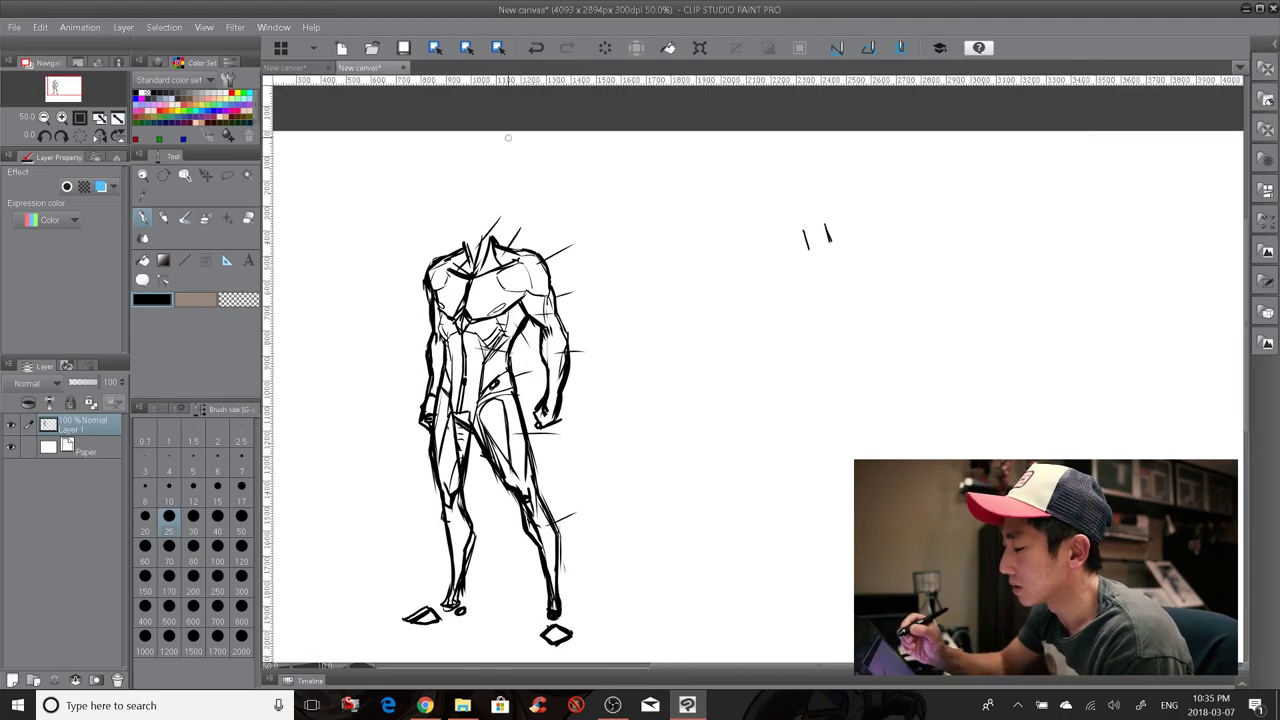
pyautogui.moveTo(777, 424)
pyautogui.mouseDown()
pyautogui.moveTo(723, 311)
pyautogui.moveTo(722, 331)
pyautogui.mouseUp()
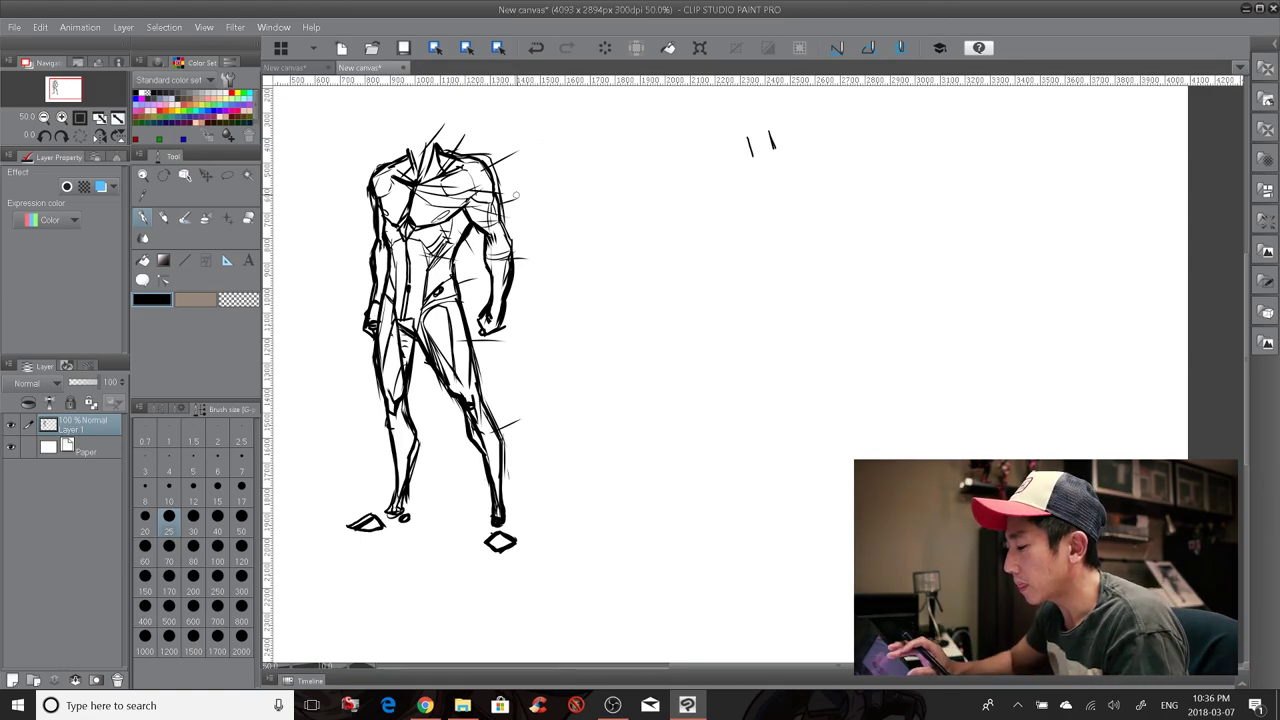
pyautogui.moveTo(516, 195)
pyautogui.mouseDown()
pyautogui.moveTo(446, 189)
pyautogui.moveTo(453, 203)
pyautogui.mouseUp()
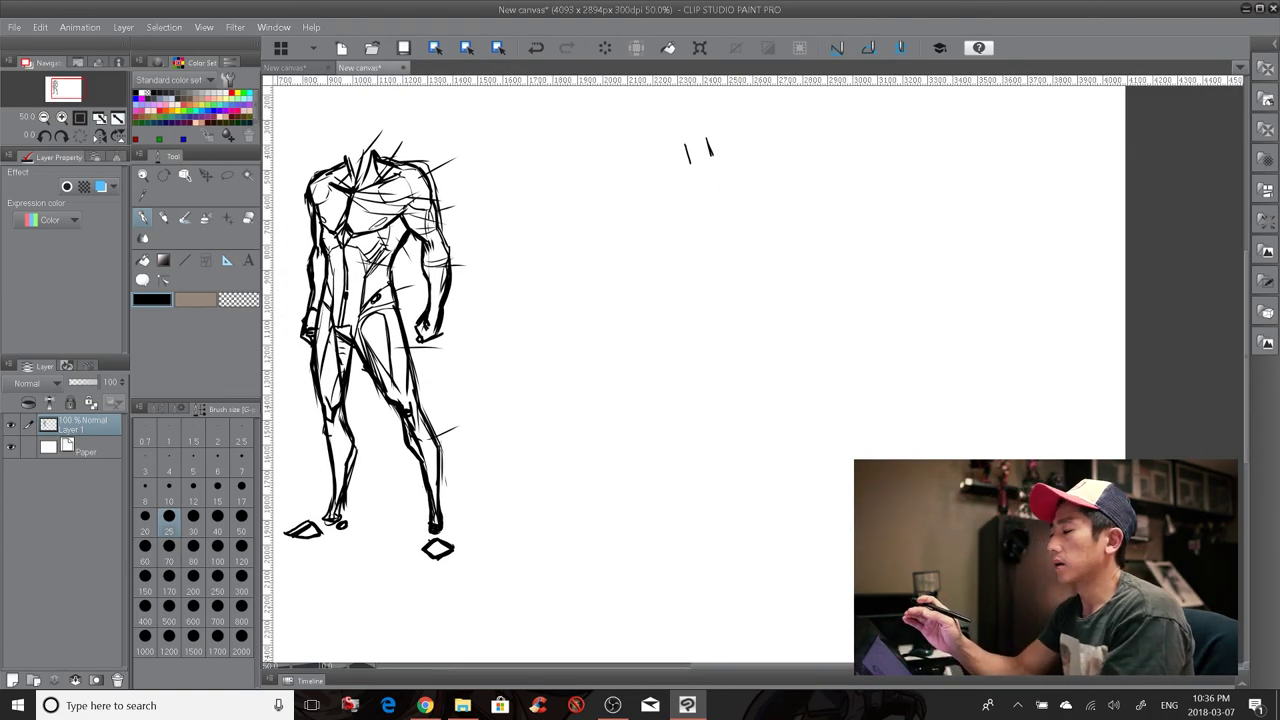
pyautogui.moveTo(726, 131)
pyautogui.mouseDown()
pyautogui.moveTo(703, 126)
pyautogui.moveTo(699, 173)
pyautogui.moveTo(717, 168)
pyautogui.moveTo(710, 187)
pyautogui.moveTo(733, 181)
pyautogui.moveTo(712, 184)
pyautogui.mouseUp()
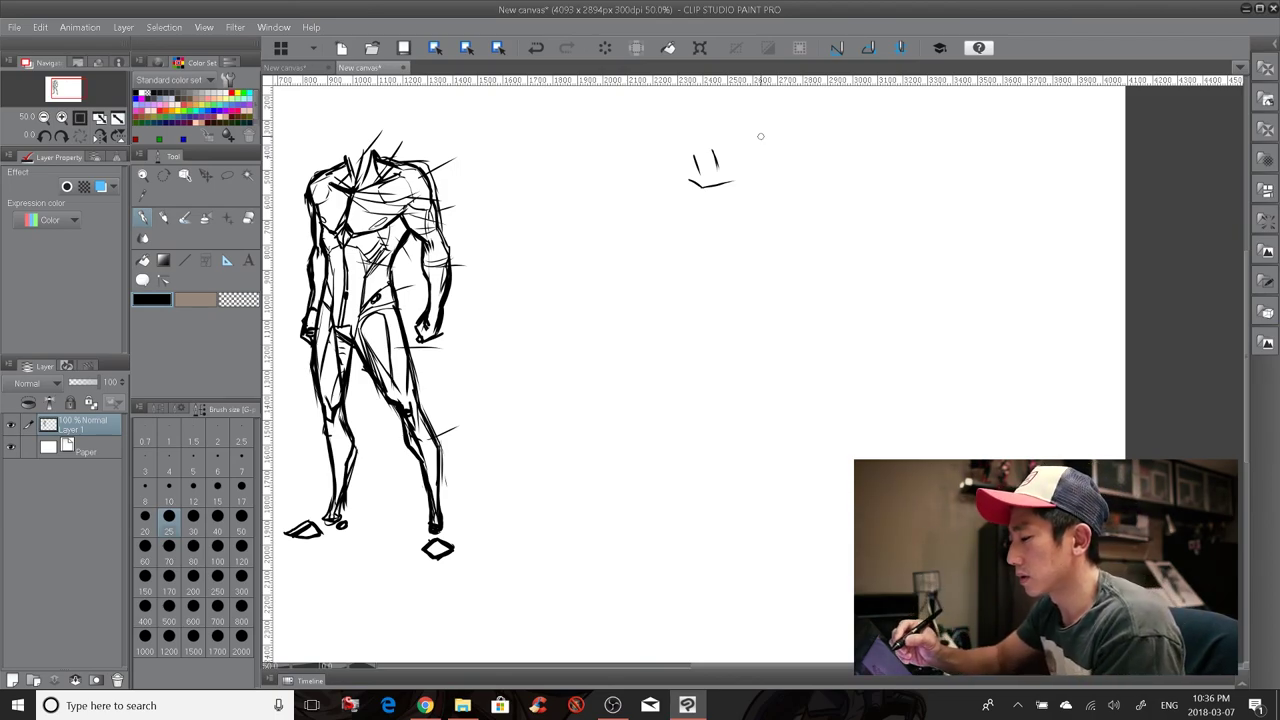
pyautogui.moveTo(362, 188); pyautogui.dragTo(402, 178)
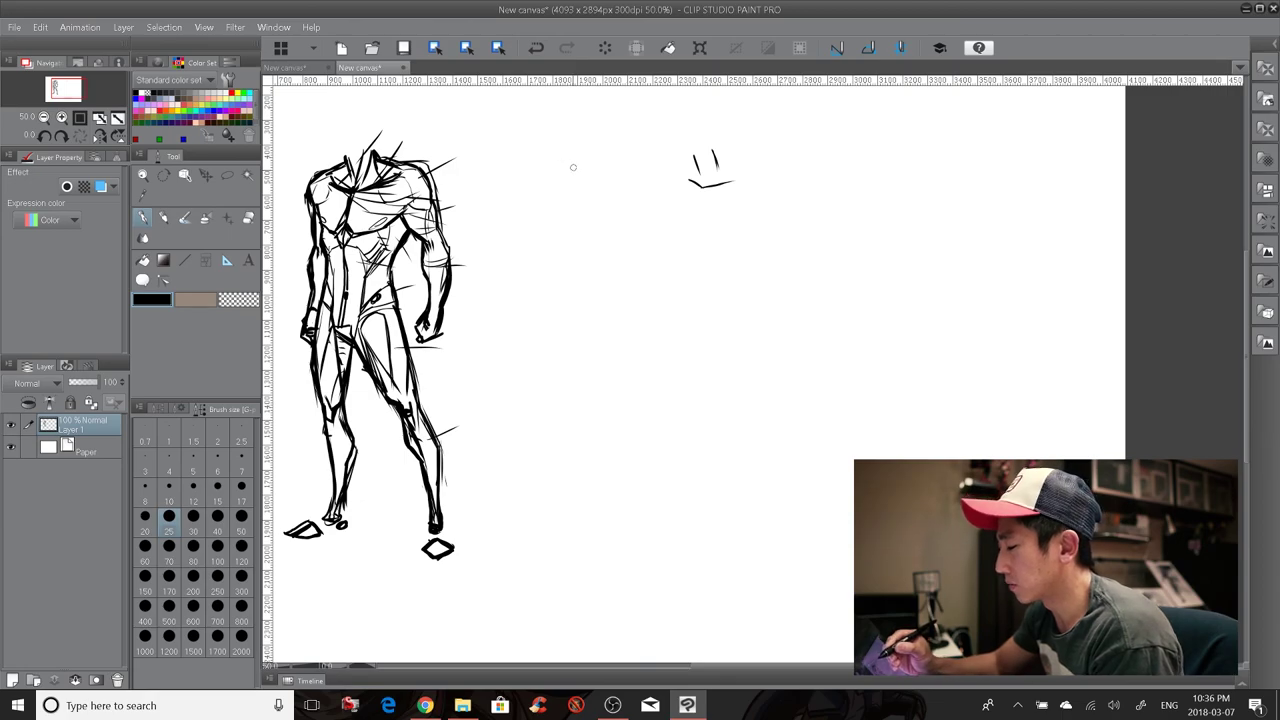
pyautogui.moveTo(576, 160)
pyautogui.mouseDown()
pyautogui.moveTo(550, 294)
pyautogui.moveTo(556, 324)
pyautogui.moveTo(566, 296)
pyautogui.moveTo(557, 326)
pyautogui.mouseUp()
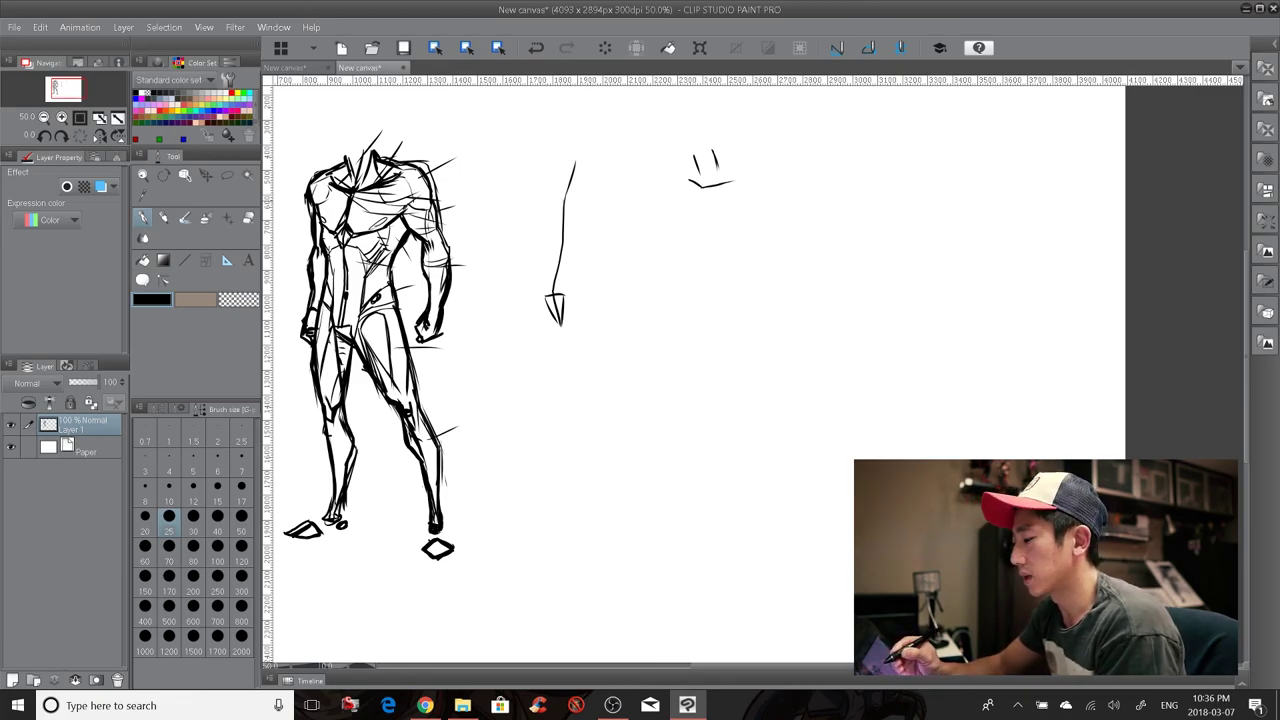
pyautogui.moveTo(540, 168); pyautogui.dragTo(620, 156)
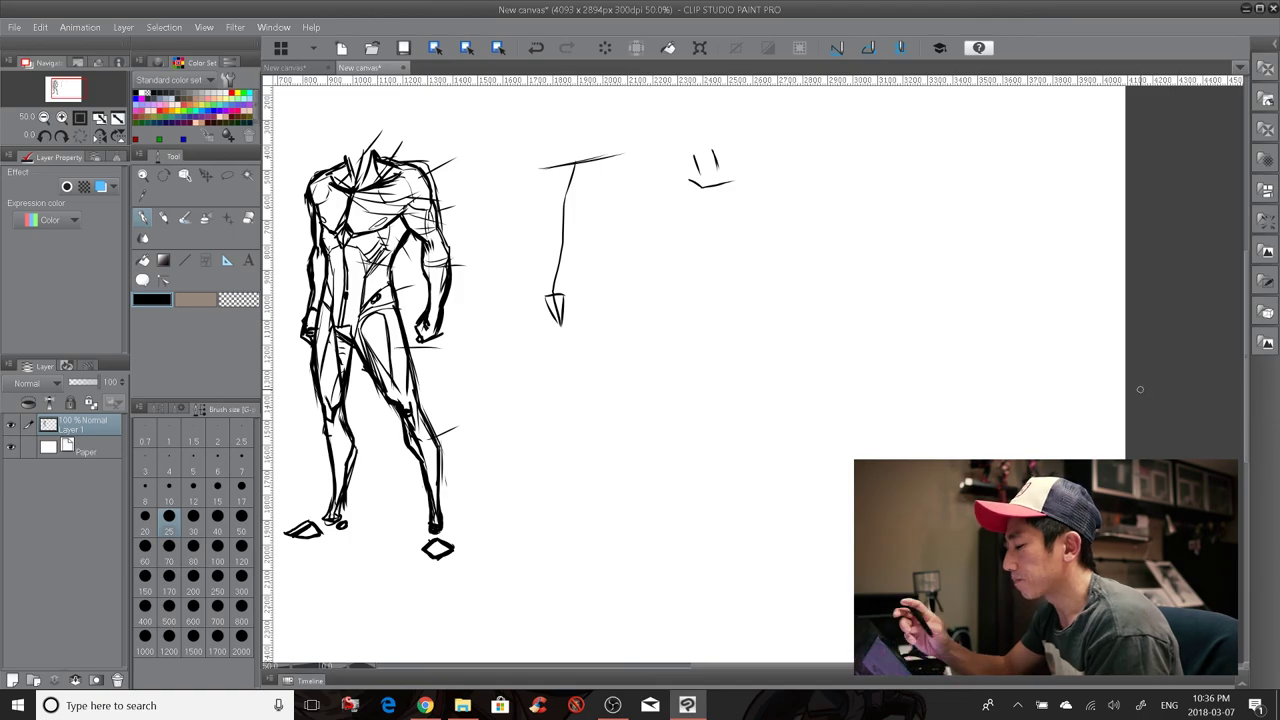
pyautogui.moveTo(605, 158)
pyautogui.mouseDown()
pyautogui.moveTo(534, 172)
pyautogui.moveTo(597, 192)
pyautogui.moveTo(552, 288)
pyautogui.moveTo(552, 337)
pyautogui.mouseUp()
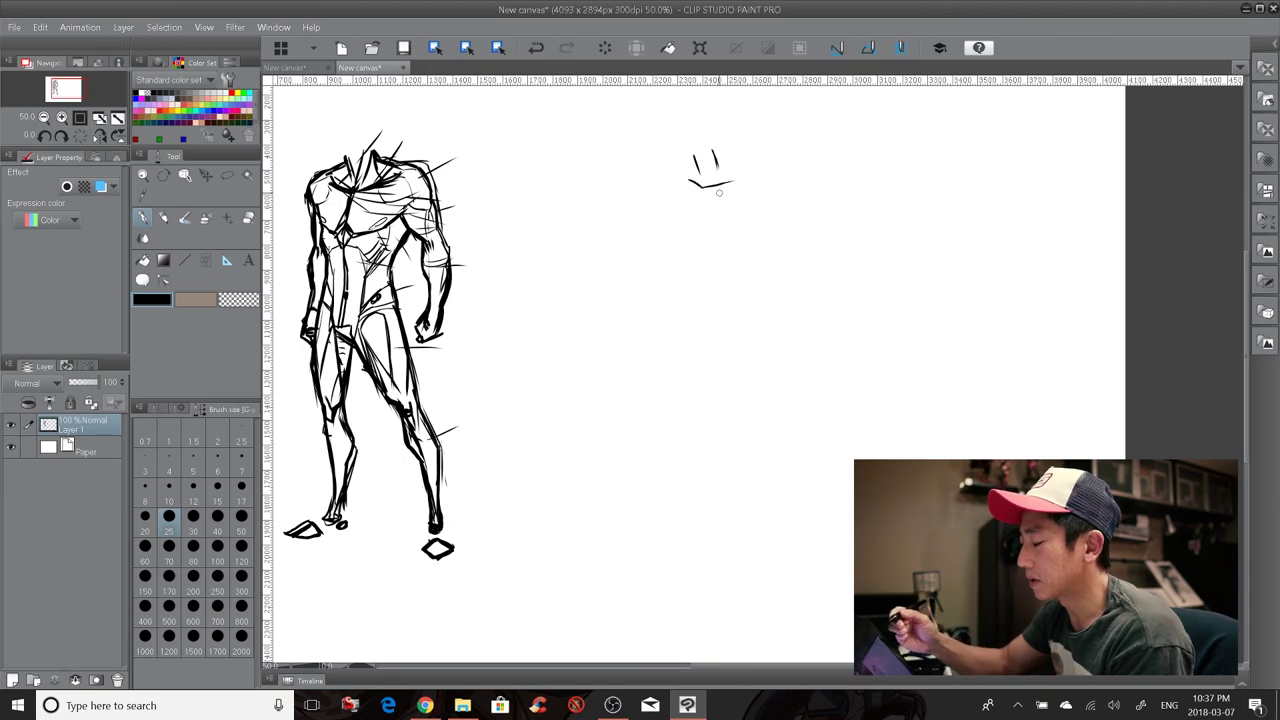
# Step: Draw the second figure's curved torso centre line from the pit of the neck down to the crotch
pyautogui.moveTo(702, 186); pyautogui.dragTo(690, 298)
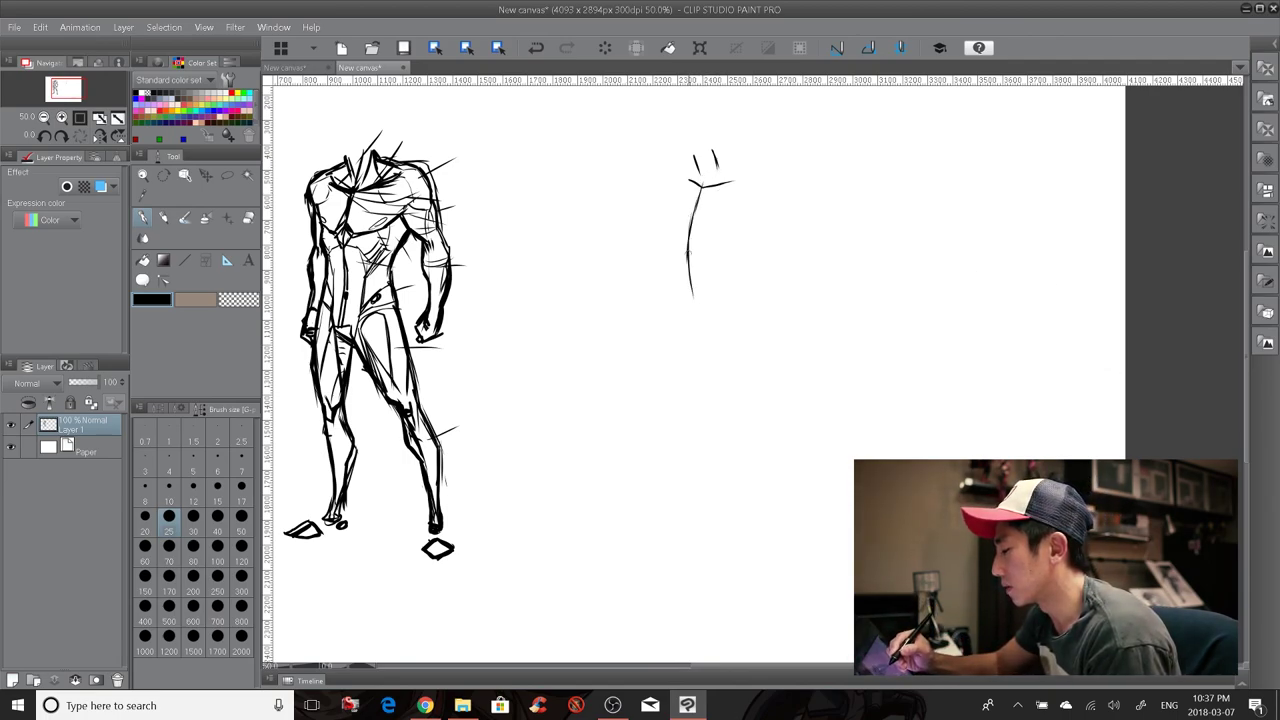
pyautogui.moveTo(688, 253)
pyautogui.mouseDown()
pyautogui.moveTo(715, 337)
pyautogui.moveTo(700, 296)
pyautogui.mouseUp()
pyautogui.moveTo(688, 226); pyautogui.dragTo(714, 340)
pyautogui.moveTo(704, 184); pyautogui.dragTo(692, 280)
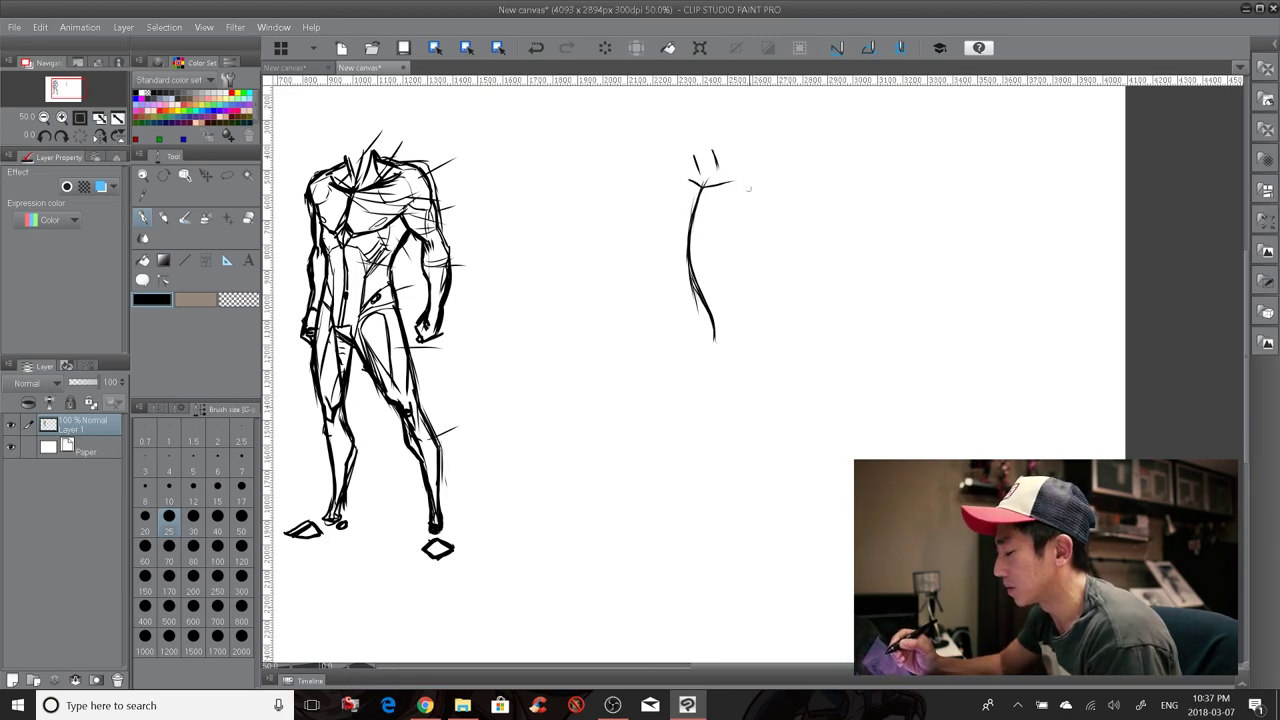
# Step: Sketch the second figure's trapezius slopes, lower chest edges and rounded shoulders around the collarbone
pyautogui.moveTo(688, 180)
pyautogui.mouseDown()
pyautogui.moveTo(741, 176)
pyautogui.moveTo(697, 166)
pyautogui.mouseUp()
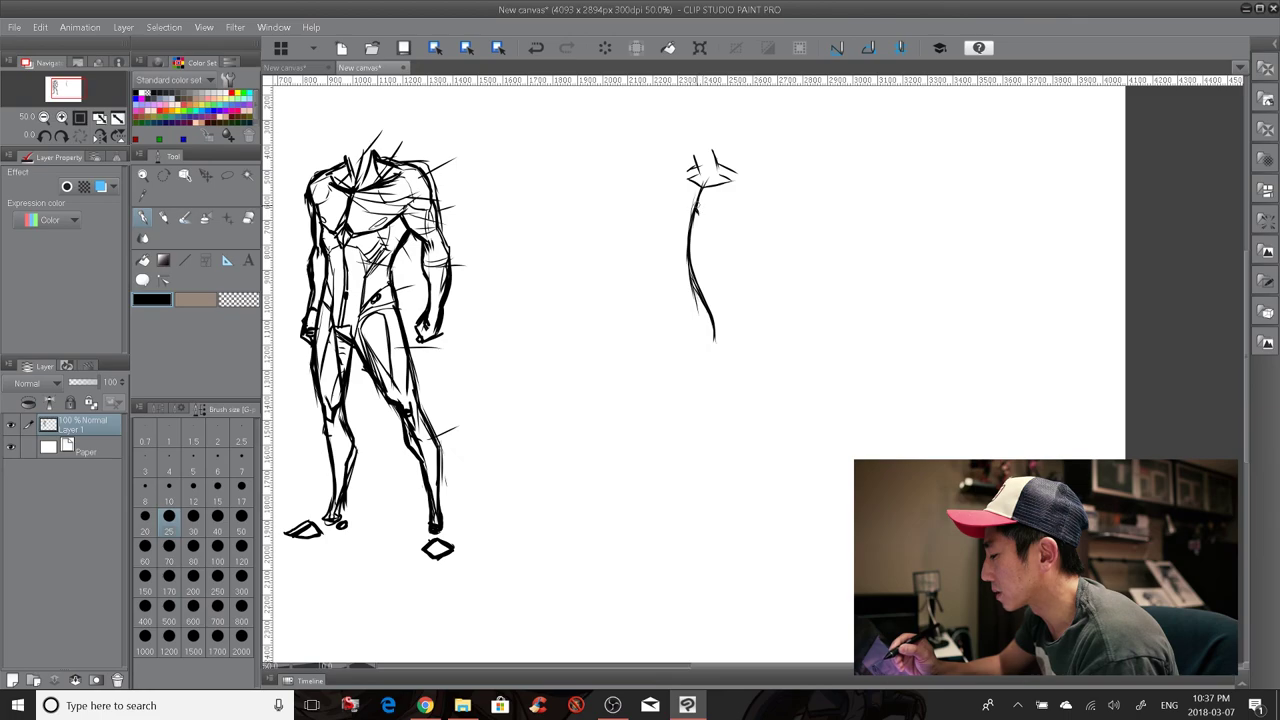
pyautogui.moveTo(697, 208)
pyautogui.mouseDown()
pyautogui.moveTo(692, 222)
pyautogui.moveTo(742, 202)
pyautogui.moveTo(679, 195)
pyautogui.moveTo(747, 191)
pyautogui.moveTo(674, 188)
pyautogui.mouseUp()
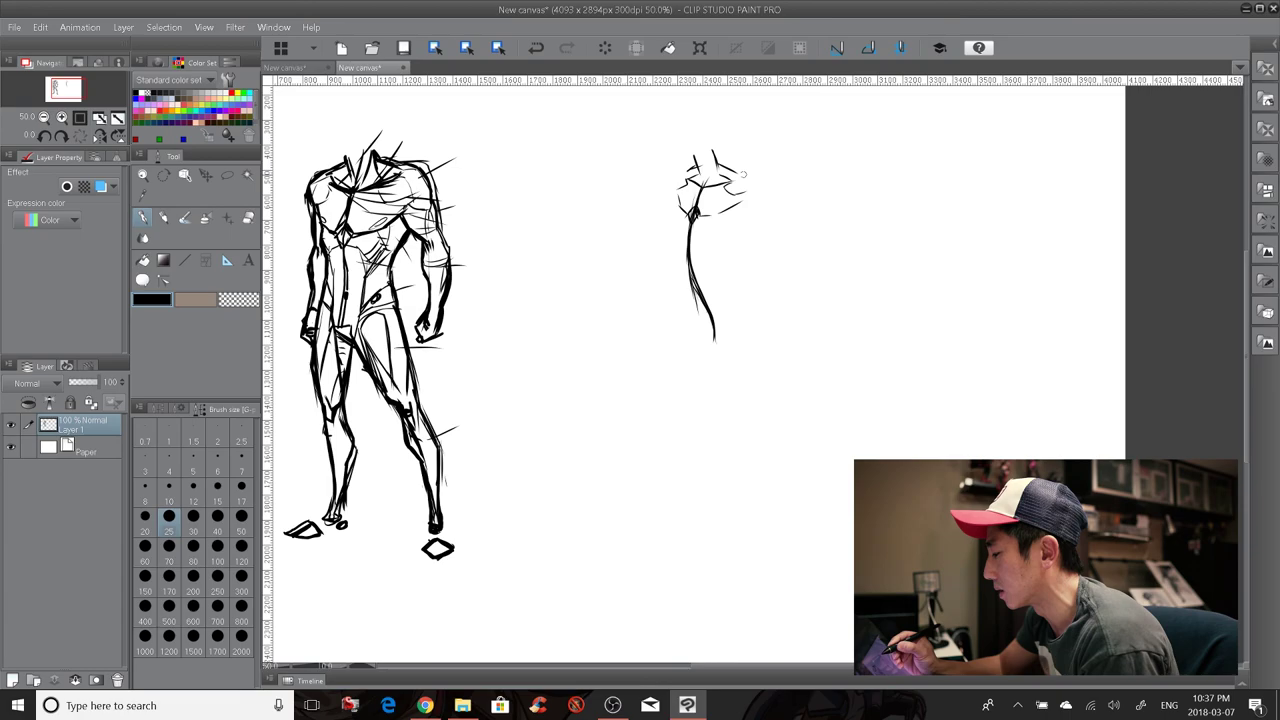
pyautogui.moveTo(726, 185)
pyautogui.mouseDown()
pyautogui.moveTo(750, 193)
pyautogui.moveTo(754, 179)
pyautogui.moveTo(750, 198)
pyautogui.mouseUp()
pyautogui.moveTo(694, 168); pyautogui.dragTo(668, 184)
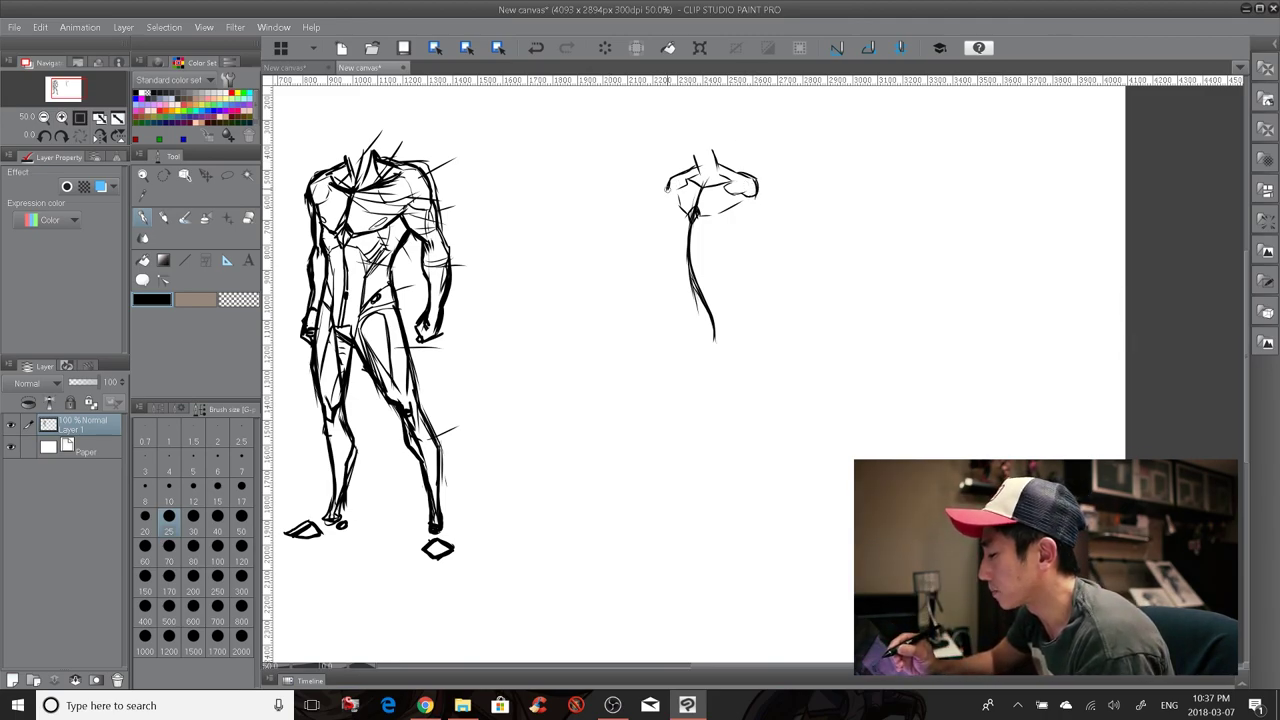
# Step: Outline the second figure's arms, one bent at the elbow toward the hip and the other hanging beside the body
pyautogui.moveTo(672, 186)
pyautogui.mouseDown()
pyautogui.moveTo(641, 222)
pyautogui.moveTo(666, 216)
pyautogui.moveTo(650, 232)
pyautogui.moveTo(668, 257)
pyautogui.mouseUp()
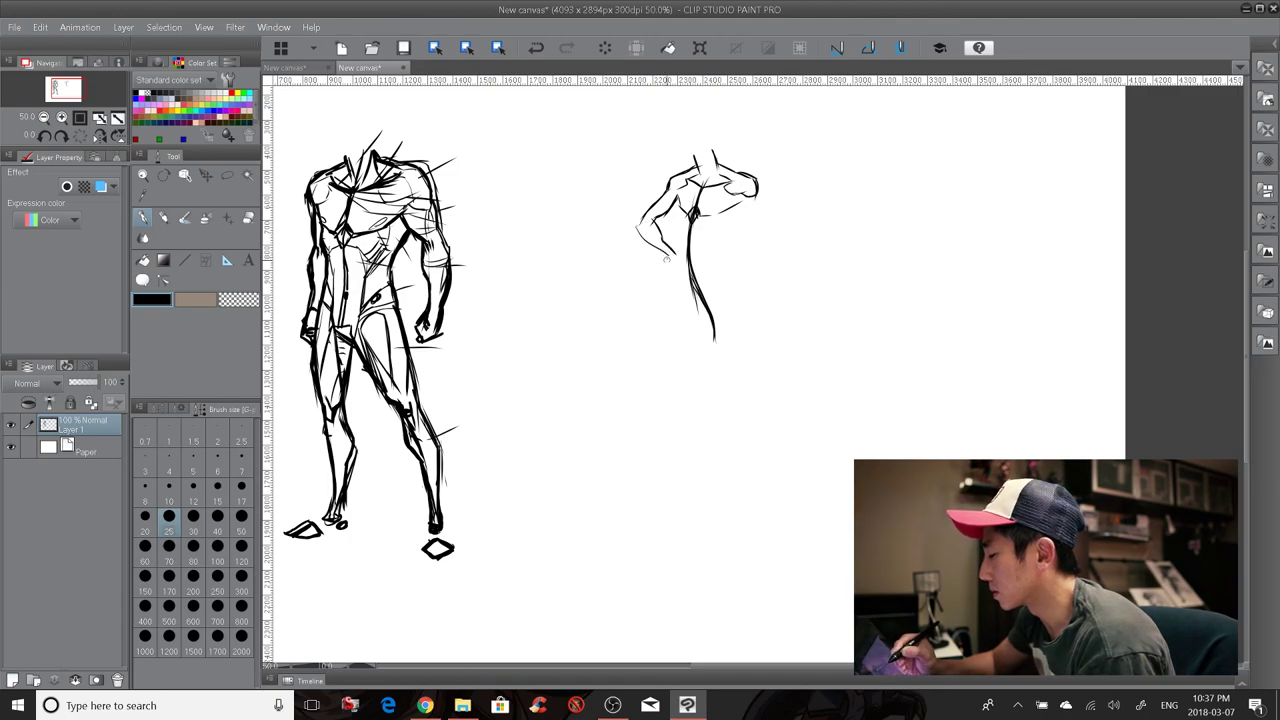
pyautogui.moveTo(738, 196)
pyautogui.mouseDown()
pyautogui.moveTo(754, 227)
pyautogui.moveTo(763, 212)
pyautogui.moveTo(769, 227)
pyautogui.moveTo(766, 288)
pyautogui.mouseUp()
pyautogui.moveTo(764, 212); pyautogui.dragTo(772, 296)
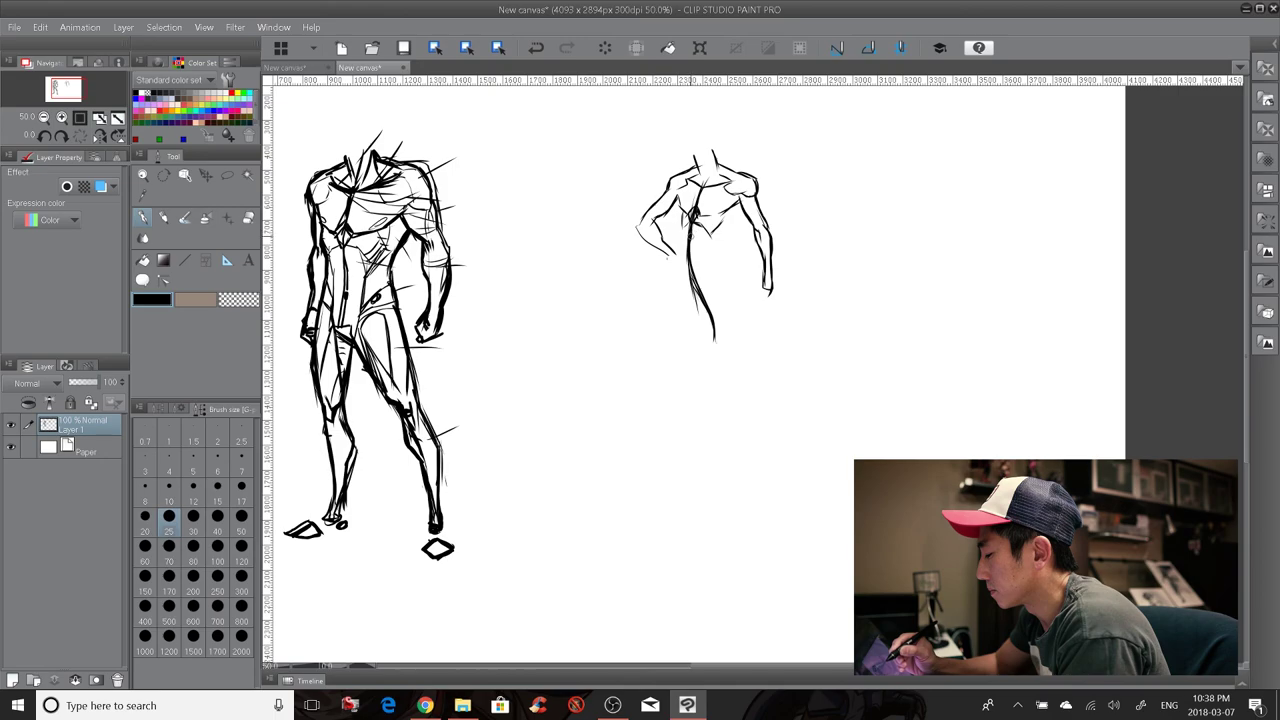
# Step: Mark the second figure's pelvis with angled hip lines, then redraw the torso centre line and add the abdominal edges
pyautogui.moveTo(690, 238)
pyautogui.mouseDown()
pyautogui.moveTo(712, 322)
pyautogui.moveTo(712, 294)
pyautogui.moveTo(663, 290)
pyautogui.mouseUp()
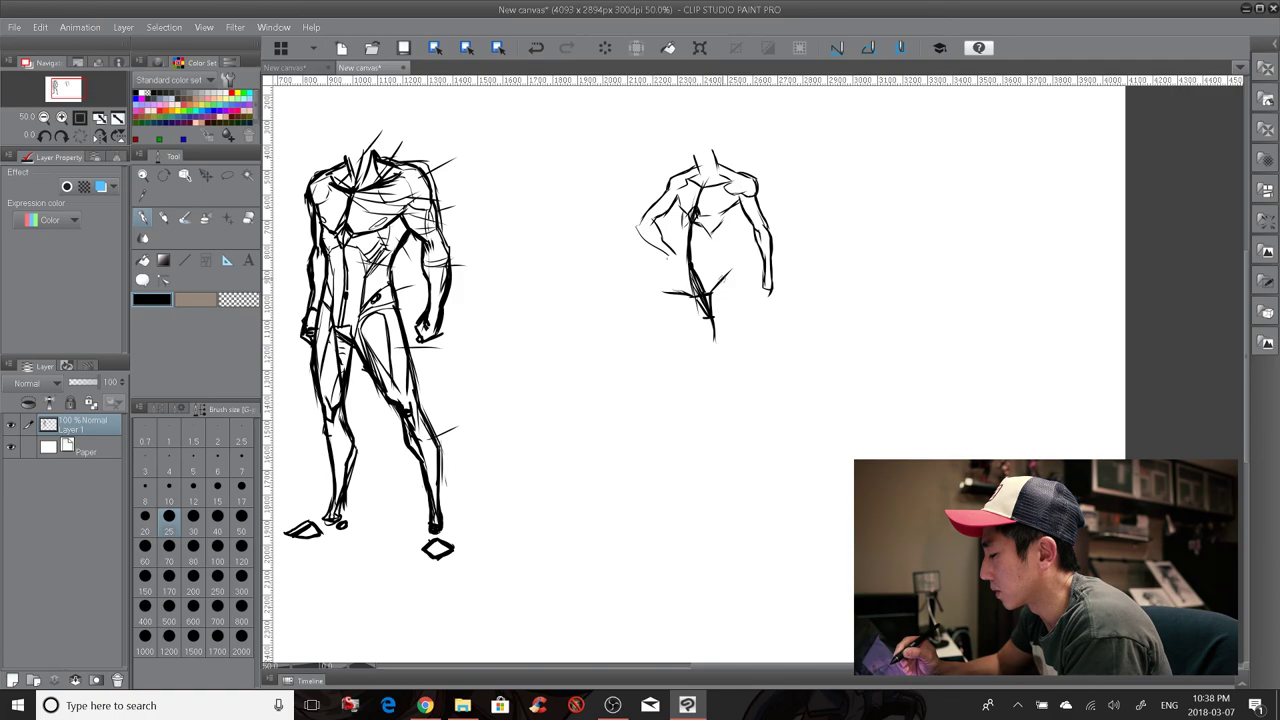
pyautogui.moveTo(731, 270); pyautogui.dragTo(710, 294)
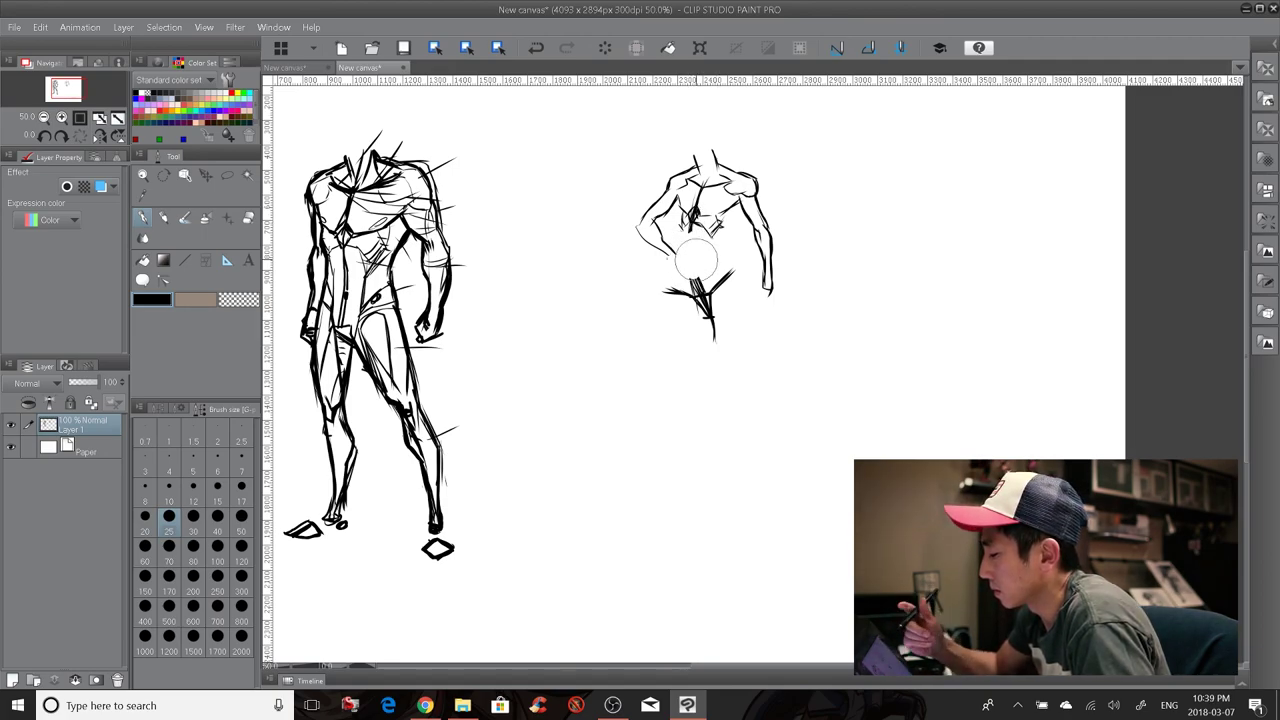
pyautogui.moveTo(689, 214); pyautogui.dragTo(698, 276)
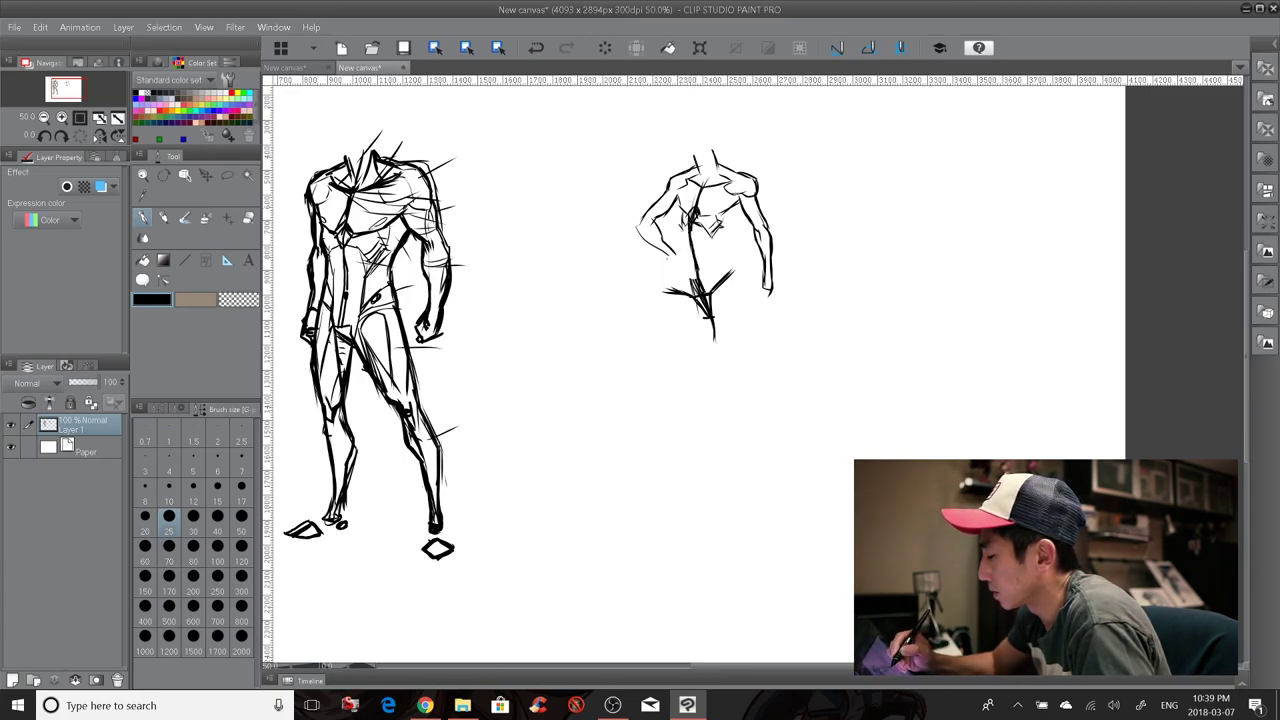
pyautogui.moveTo(704, 226); pyautogui.dragTo(712, 276)
pyautogui.moveTo(690, 228)
pyautogui.mouseDown()
pyautogui.moveTo(686, 284)
pyautogui.moveTo(691, 239)
pyautogui.moveTo(704, 240)
pyautogui.moveTo(699, 271)
pyautogui.mouseUp()
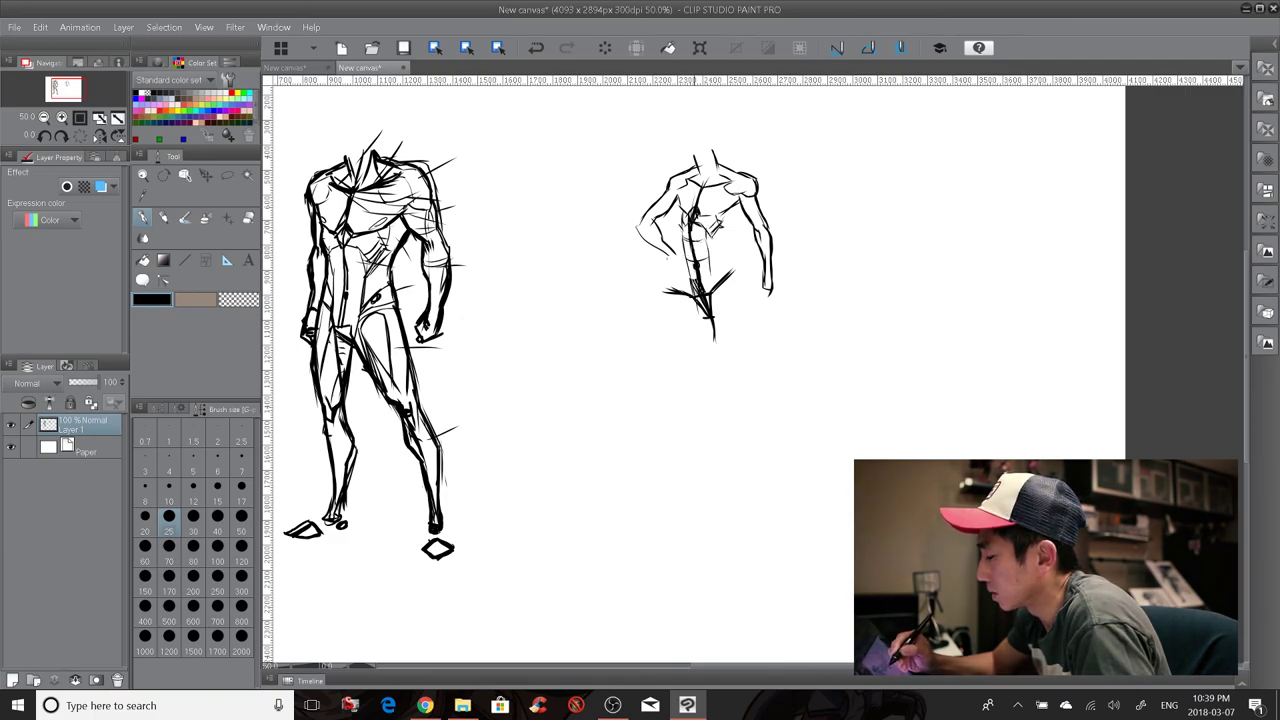
# Step: Draw the second figure's ribcage sides and waist contours down to the hips, and darken the first figure's waist
pyautogui.moveTo(735, 202); pyautogui.dragTo(741, 211)
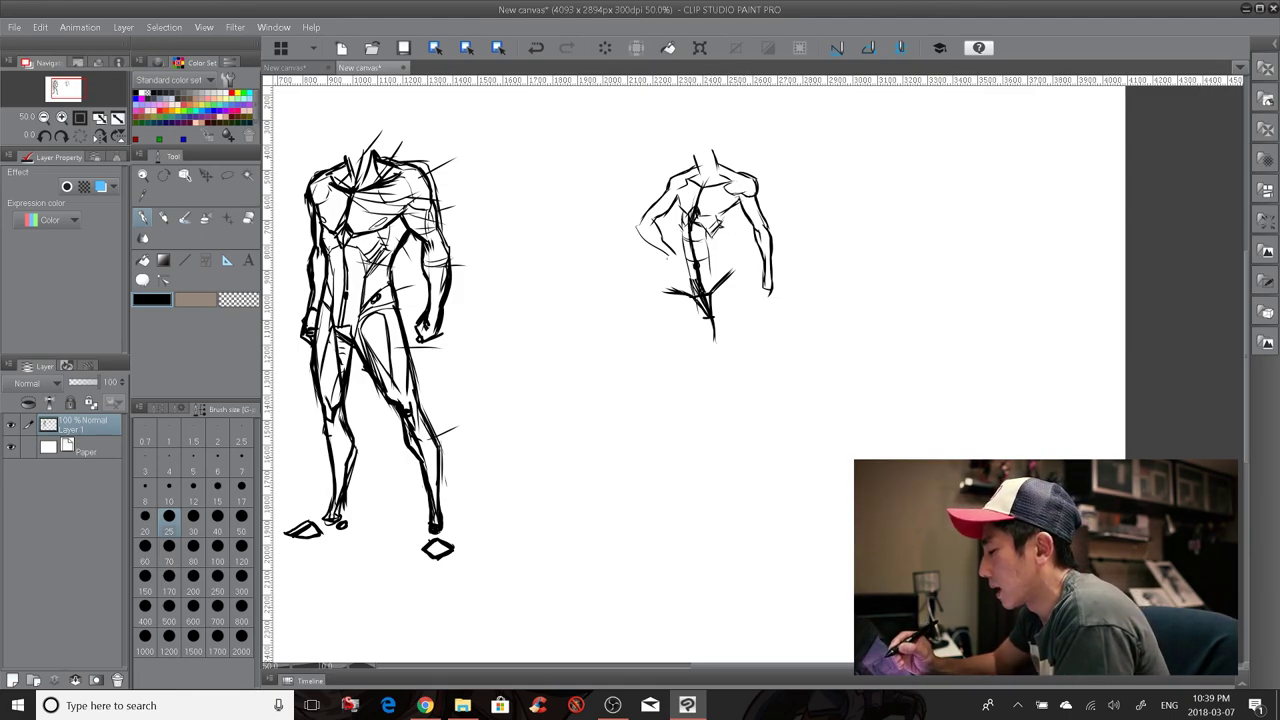
pyautogui.moveTo(741, 205); pyautogui.dragTo(732, 228)
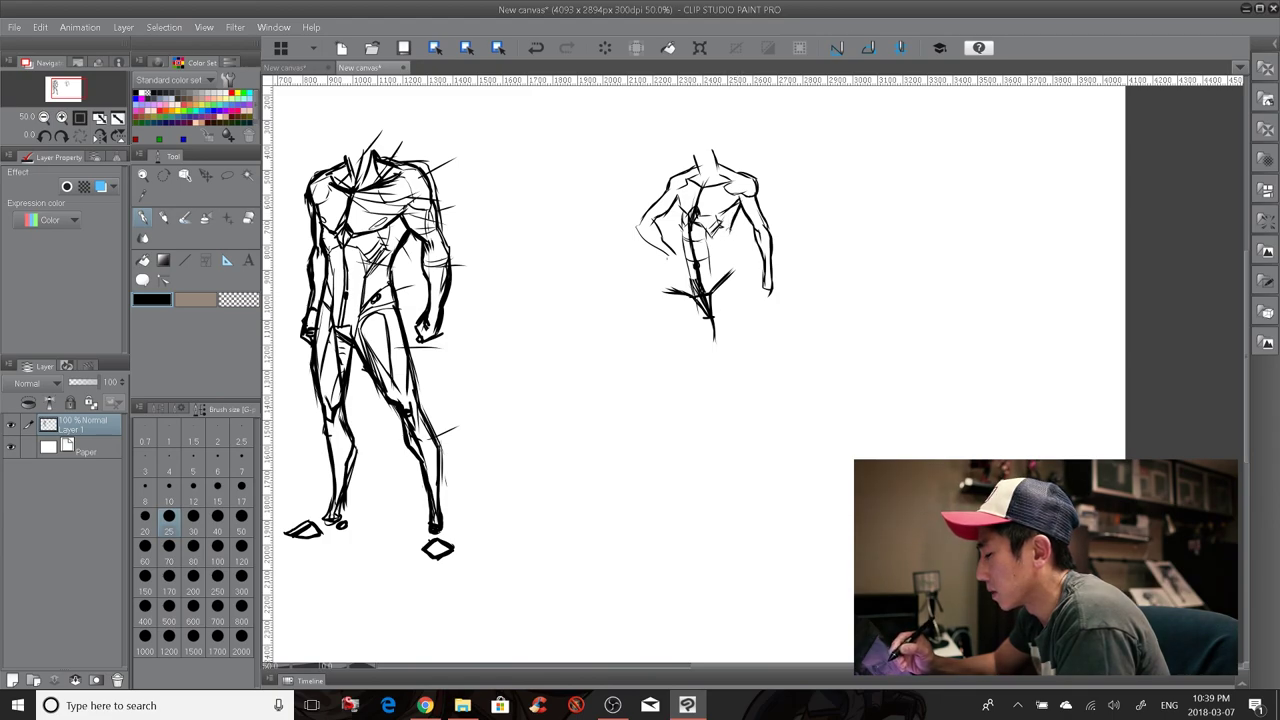
pyautogui.moveTo(676, 197)
pyautogui.mouseDown()
pyautogui.moveTo(679, 231)
pyautogui.moveTo(728, 259)
pyautogui.mouseUp()
pyautogui.moveTo(729, 227); pyautogui.dragTo(727, 256)
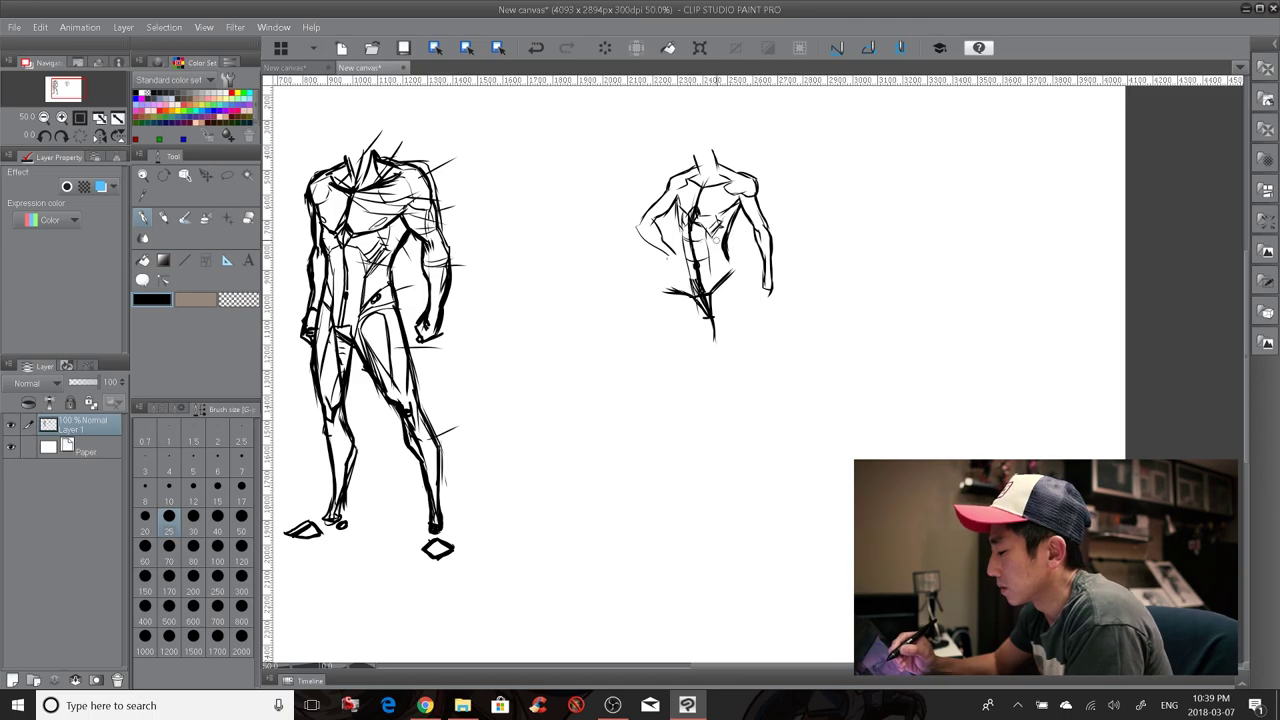
pyautogui.moveTo(718, 228)
pyautogui.mouseDown()
pyautogui.moveTo(711, 285)
pyautogui.moveTo(717, 268)
pyautogui.moveTo(692, 288)
pyautogui.moveTo(680, 271)
pyautogui.mouseUp()
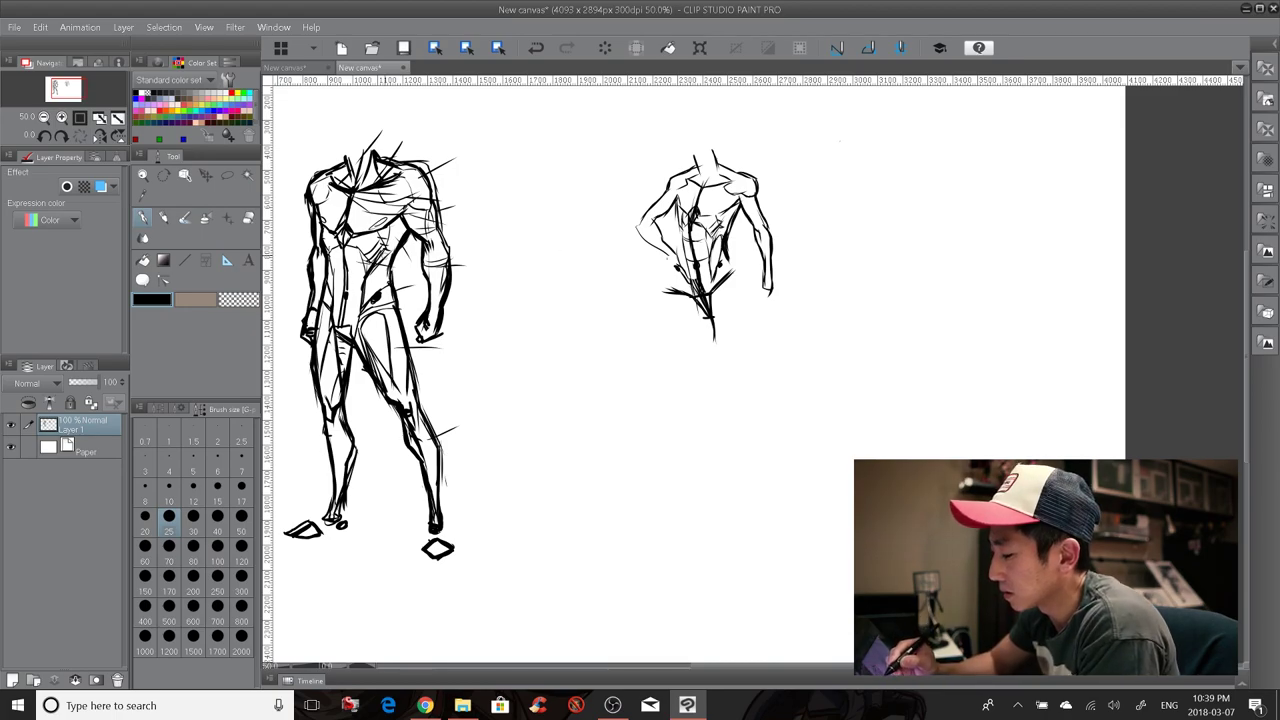
pyautogui.moveTo(389, 256); pyautogui.dragTo(363, 290)
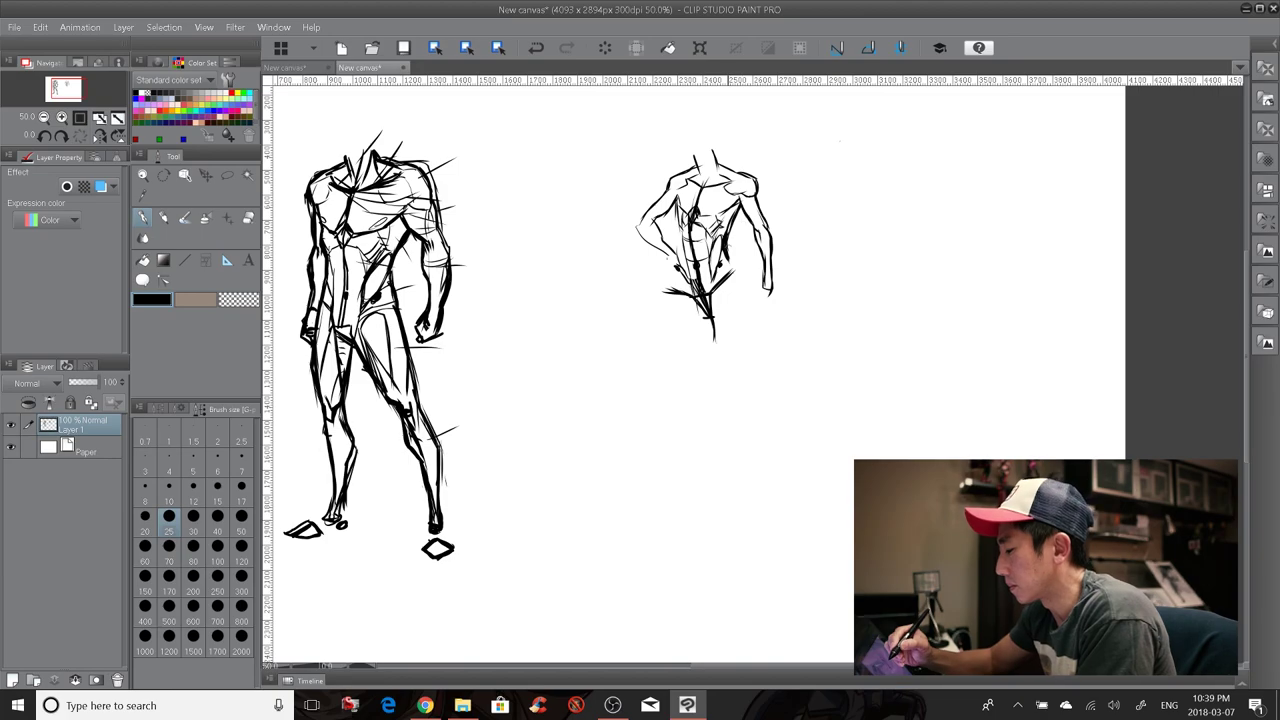
# Step: Connect the second figure's waist to its hips with flared side contours and darken the sides of the torso
pyautogui.moveTo(727, 251); pyautogui.dragTo(738, 268)
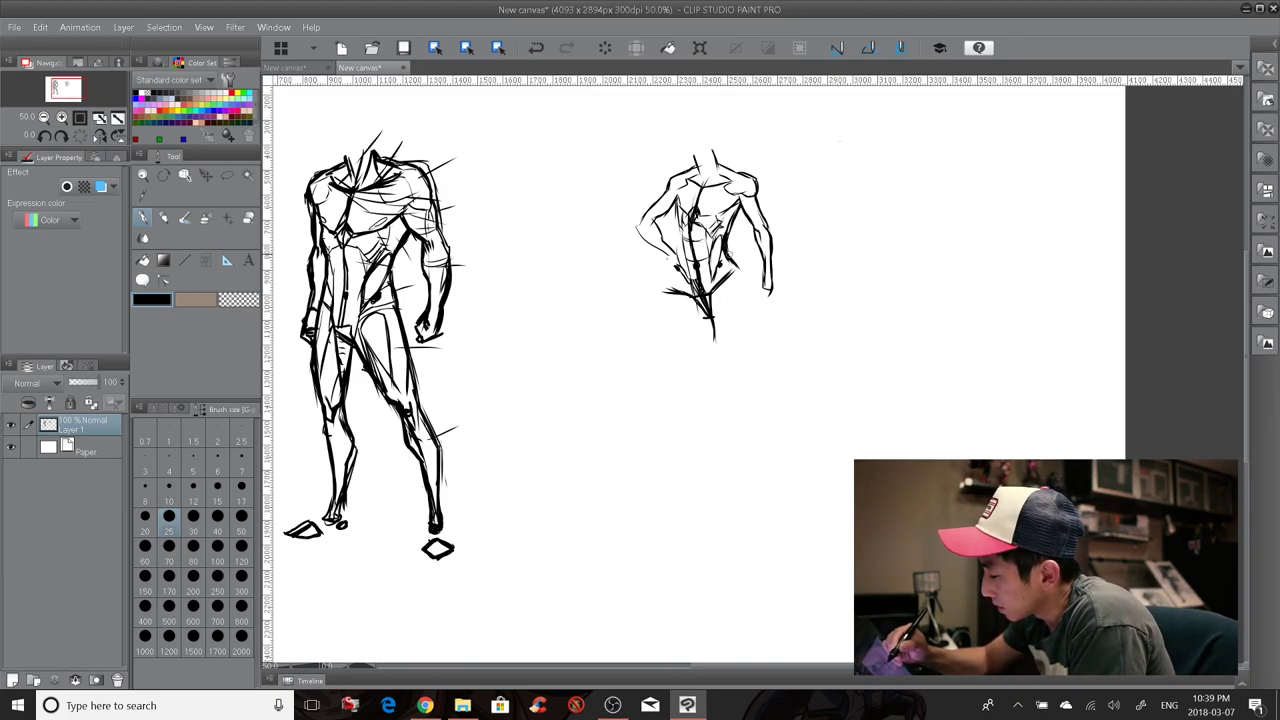
pyautogui.moveTo(665, 287)
pyautogui.mouseDown()
pyautogui.moveTo(673, 259)
pyautogui.moveTo(666, 273)
pyautogui.mouseUp()
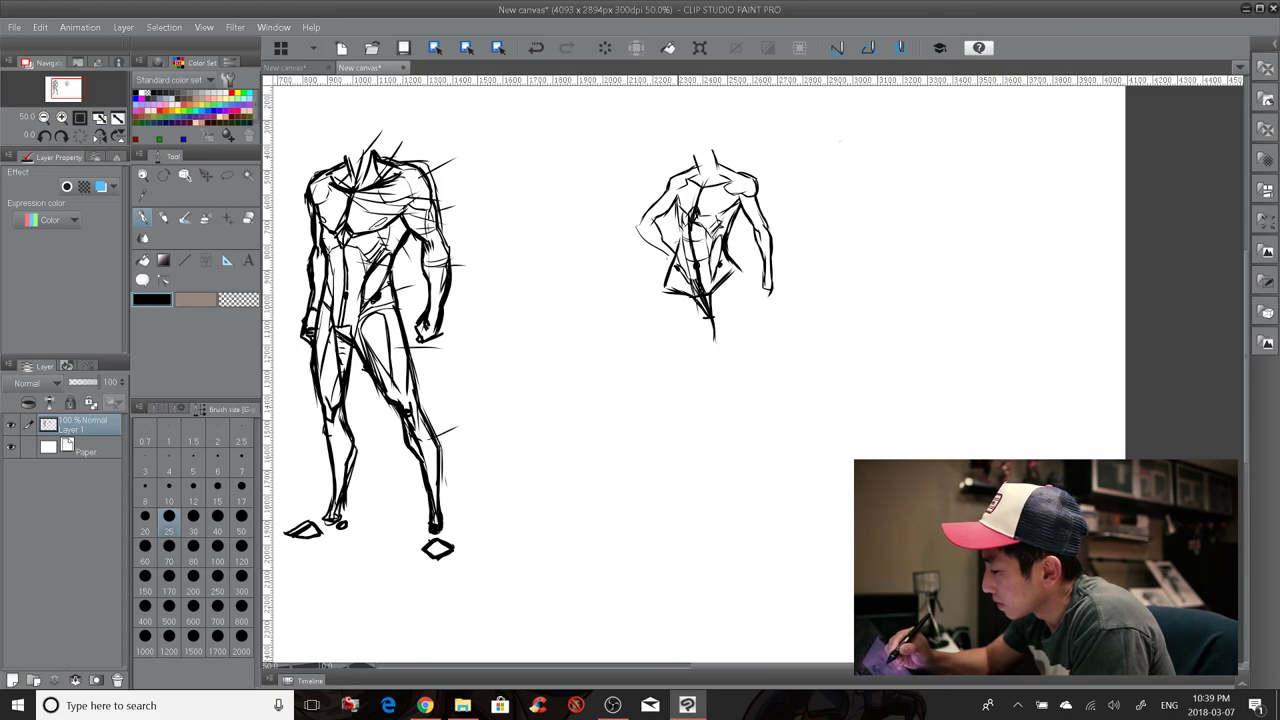
pyautogui.moveTo(681, 229); pyautogui.dragTo(667, 291)
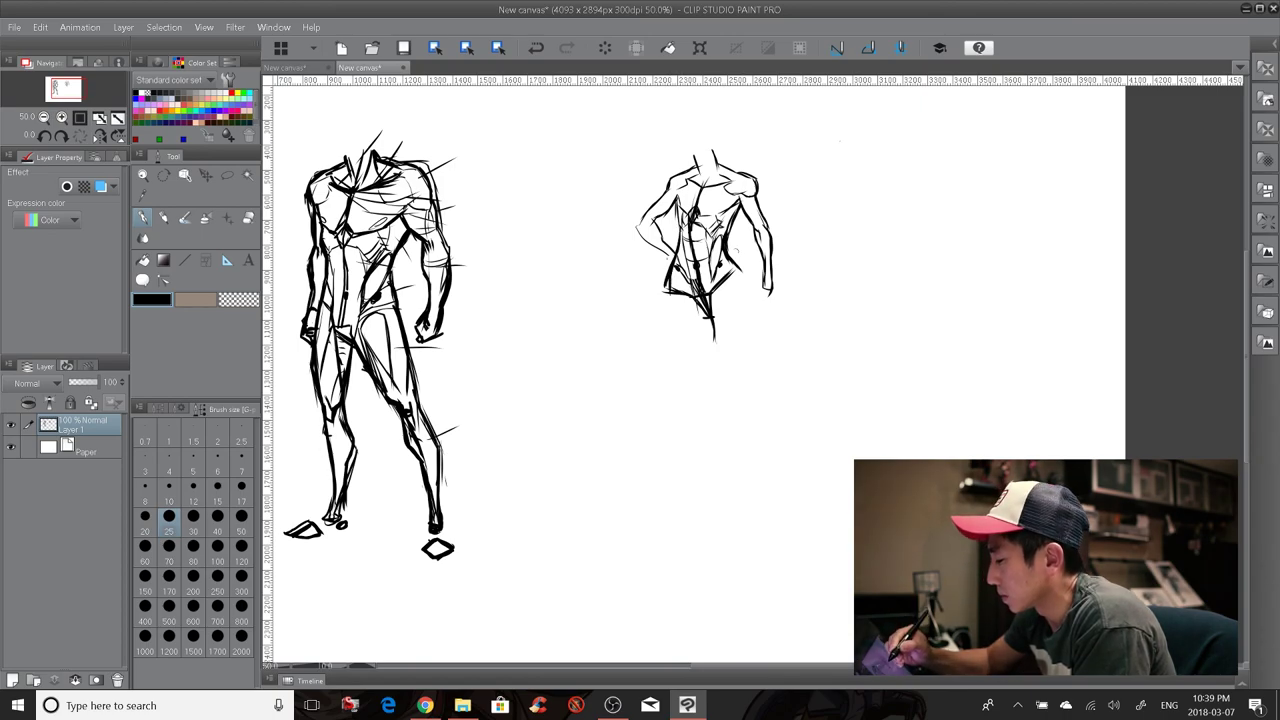
pyautogui.moveTo(732, 214); pyautogui.dragTo(725, 232)
# Step: Replace the second figure's hanging arm with one bent at the elbow and its hand raised, and add neck lines
pyautogui.moveTo(739, 198)
pyautogui.mouseDown()
pyautogui.moveTo(726, 222)
pyautogui.moveTo(679, 231)
pyautogui.mouseUp()
pyautogui.moveTo(779, 239)
pyautogui.mouseDown()
pyautogui.moveTo(773, 264)
pyautogui.moveTo(756, 208)
pyautogui.mouseUp()
pyautogui.moveTo(750, 192)
pyautogui.mouseDown()
pyautogui.moveTo(766, 224)
pyautogui.moveTo(740, 210)
pyautogui.moveTo(768, 236)
pyautogui.moveTo(803, 194)
pyautogui.mouseUp()
pyautogui.moveTo(760, 232)
pyautogui.mouseDown()
pyautogui.moveTo(774, 242)
pyautogui.moveTo(806, 188)
pyautogui.mouseUp()
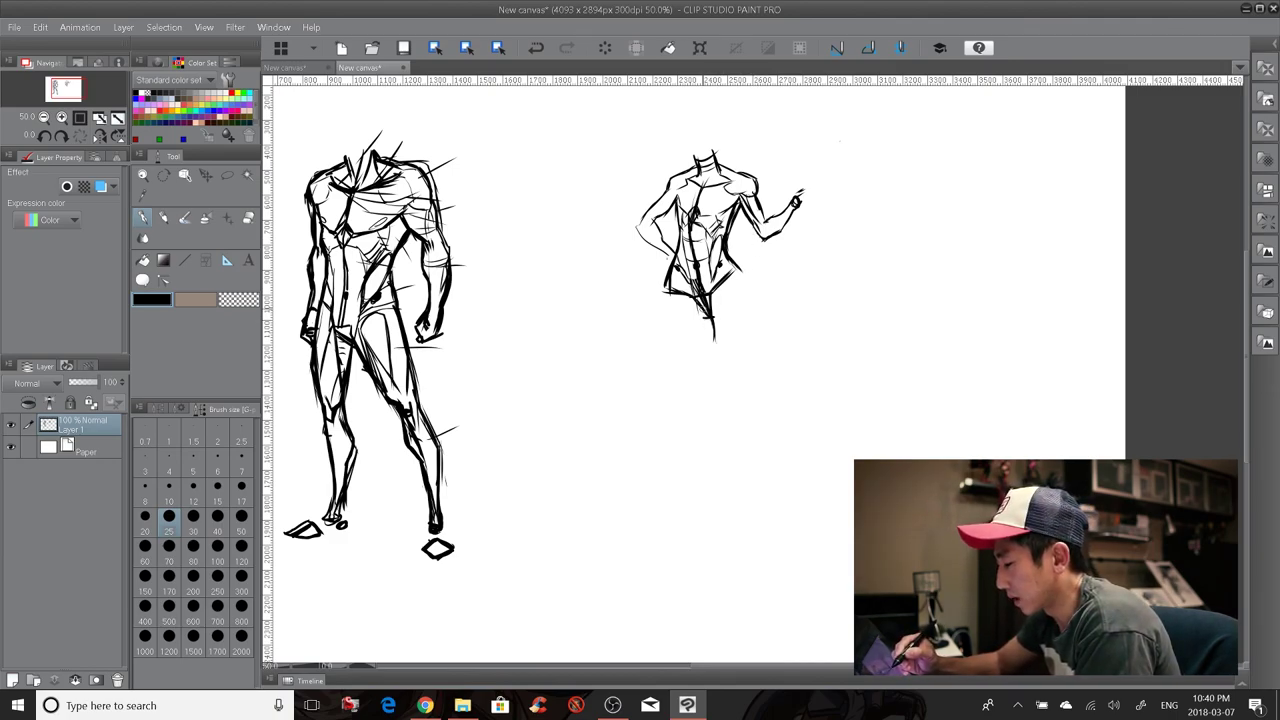
# Step: Outline the second figure's thighs with wide outer curves from the hips and an inner line below the crotch
pyautogui.moveTo(704, 306); pyautogui.dragTo(712, 340)
pyautogui.moveTo(665, 284); pyautogui.dragTo(686, 378)
pyautogui.moveTo(706, 322); pyautogui.dragTo(703, 384)
pyautogui.moveTo(740, 262)
pyautogui.mouseDown()
pyautogui.moveTo(755, 299)
pyautogui.moveTo(738, 383)
pyautogui.mouseUp()
pyautogui.moveTo(749, 330); pyautogui.dragTo(738, 382)
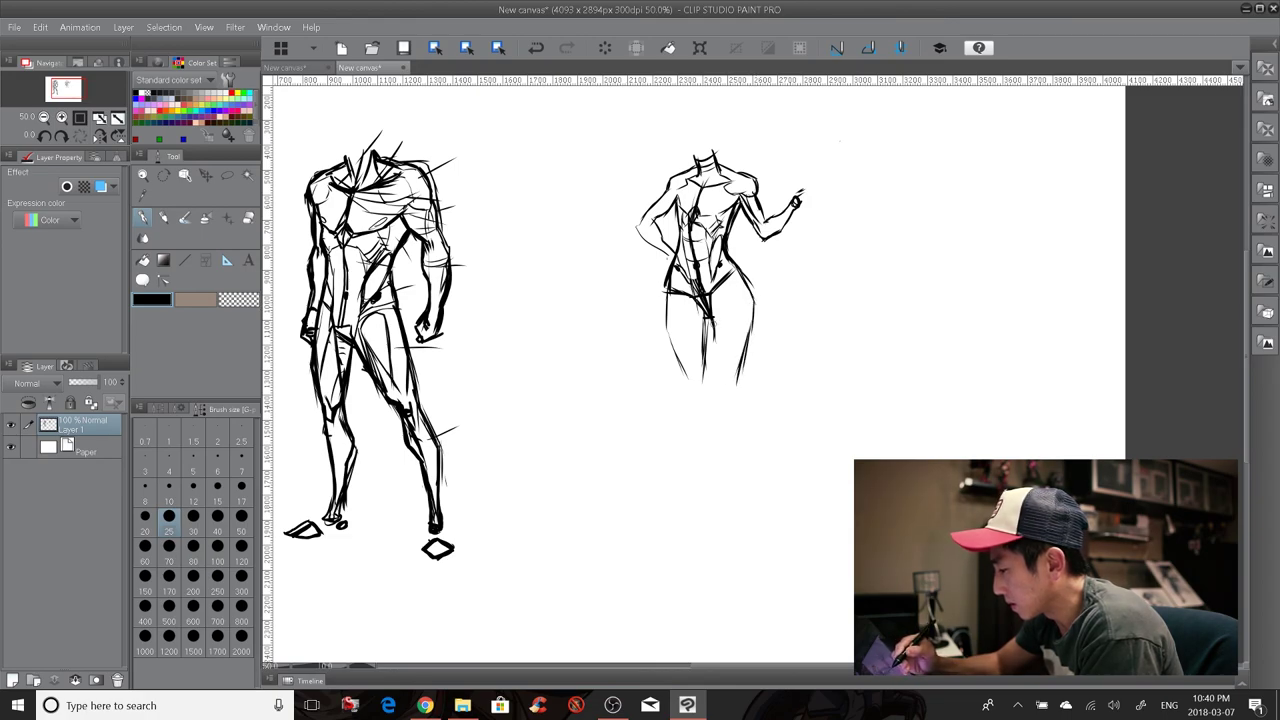
# Step: Draw the front leg's inner thigh line and taper the thigh into a small rounded knee
pyautogui.moveTo(713, 320); pyautogui.dragTo(716, 387)
pyautogui.moveTo(716, 296); pyautogui.dragTo(710, 408)
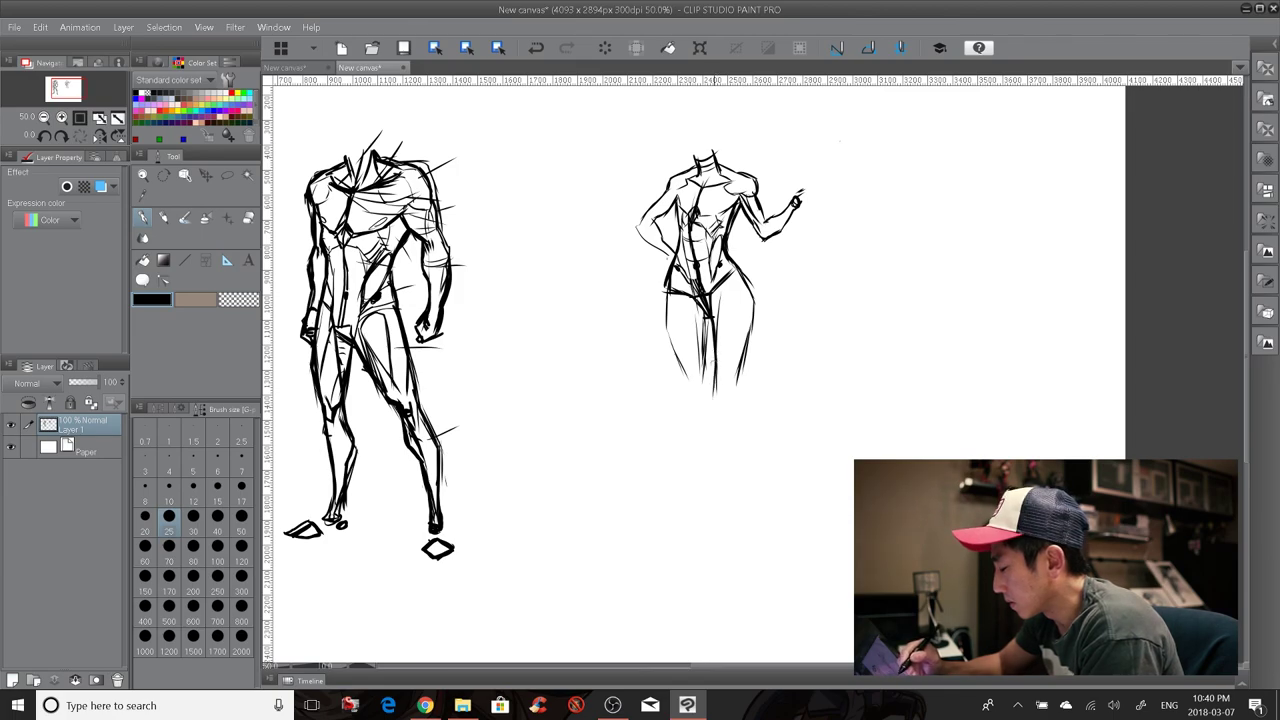
pyautogui.moveTo(714, 360); pyautogui.dragTo(720, 402)
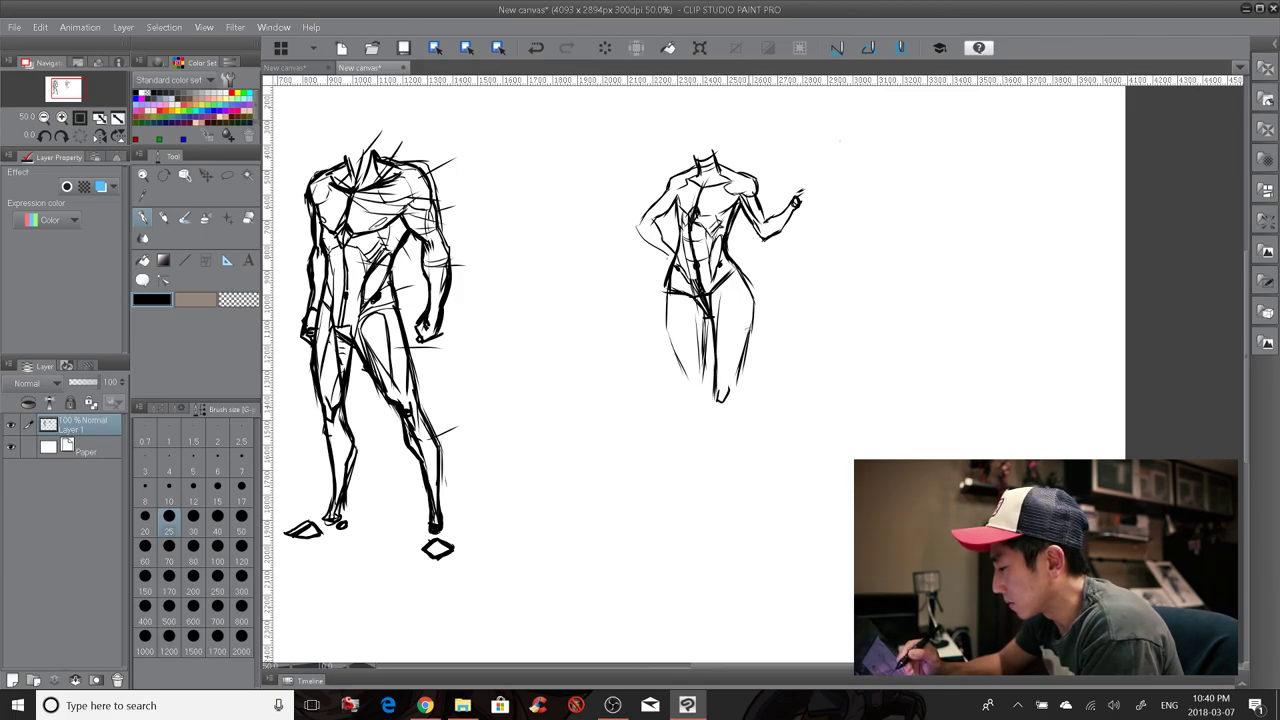
pyautogui.moveTo(750, 328)
pyautogui.mouseDown()
pyautogui.moveTo(729, 392)
pyautogui.moveTo(716, 368)
pyautogui.moveTo(717, 394)
pyautogui.mouseUp()
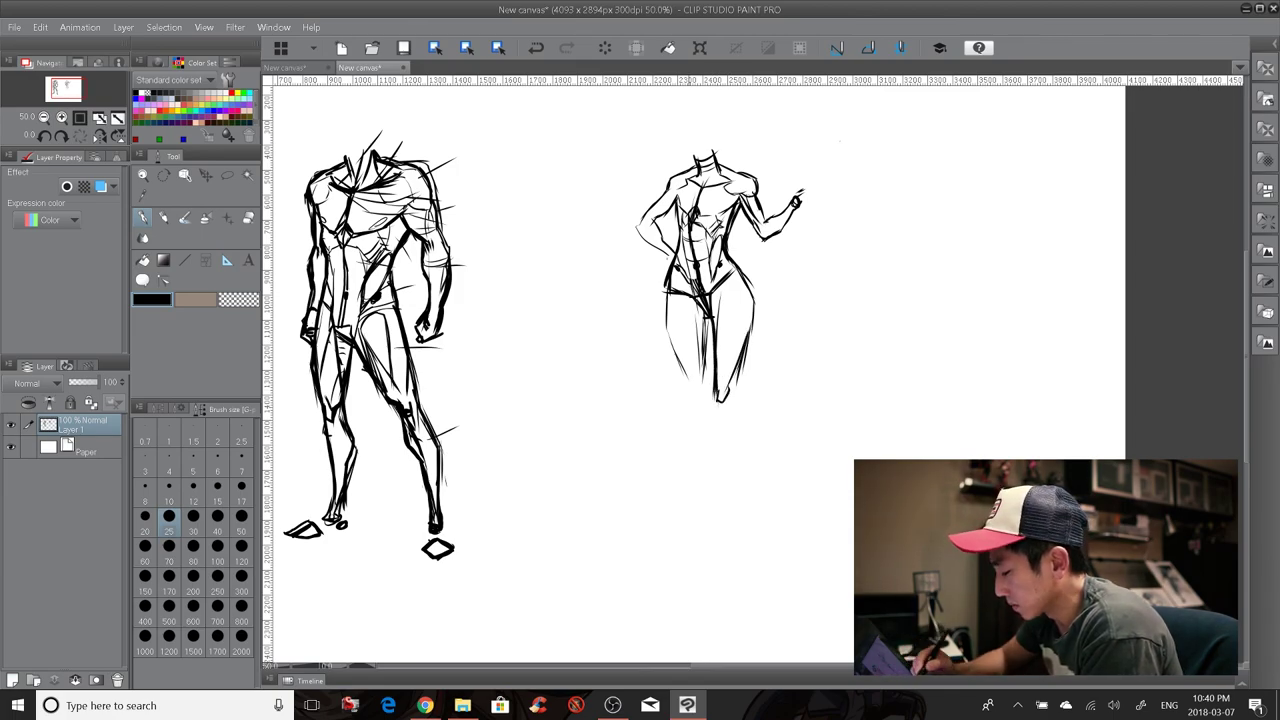
pyautogui.click(613, 705)
pyautogui.click(613, 705)
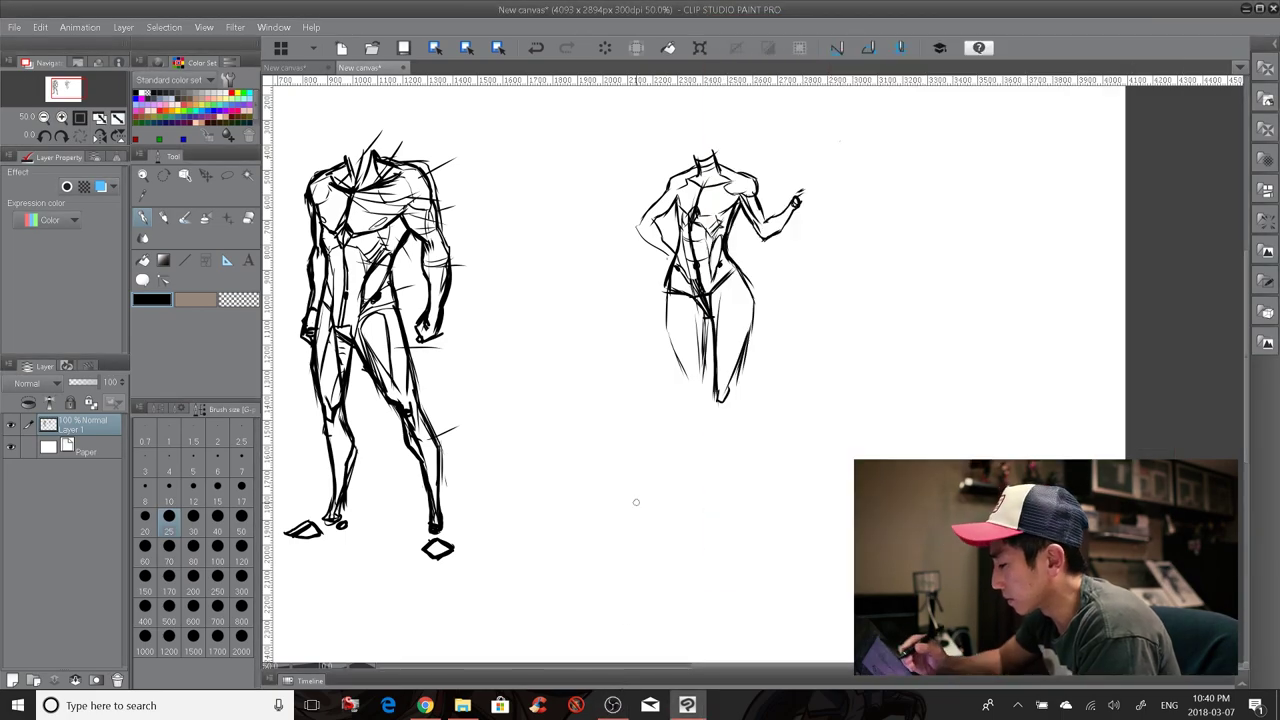
# Step: Close the rear leg's knee and draw the front leg's shin and calf tapering to the ankle
pyautogui.moveTo(672, 342)
pyautogui.mouseDown()
pyautogui.moveTo(692, 398)
pyautogui.moveTo(714, 414)
pyautogui.moveTo(710, 432)
pyautogui.mouseUp()
pyautogui.moveTo(718, 388); pyautogui.dragTo(710, 482)
pyautogui.moveTo(714, 418); pyautogui.dragTo(710, 456)
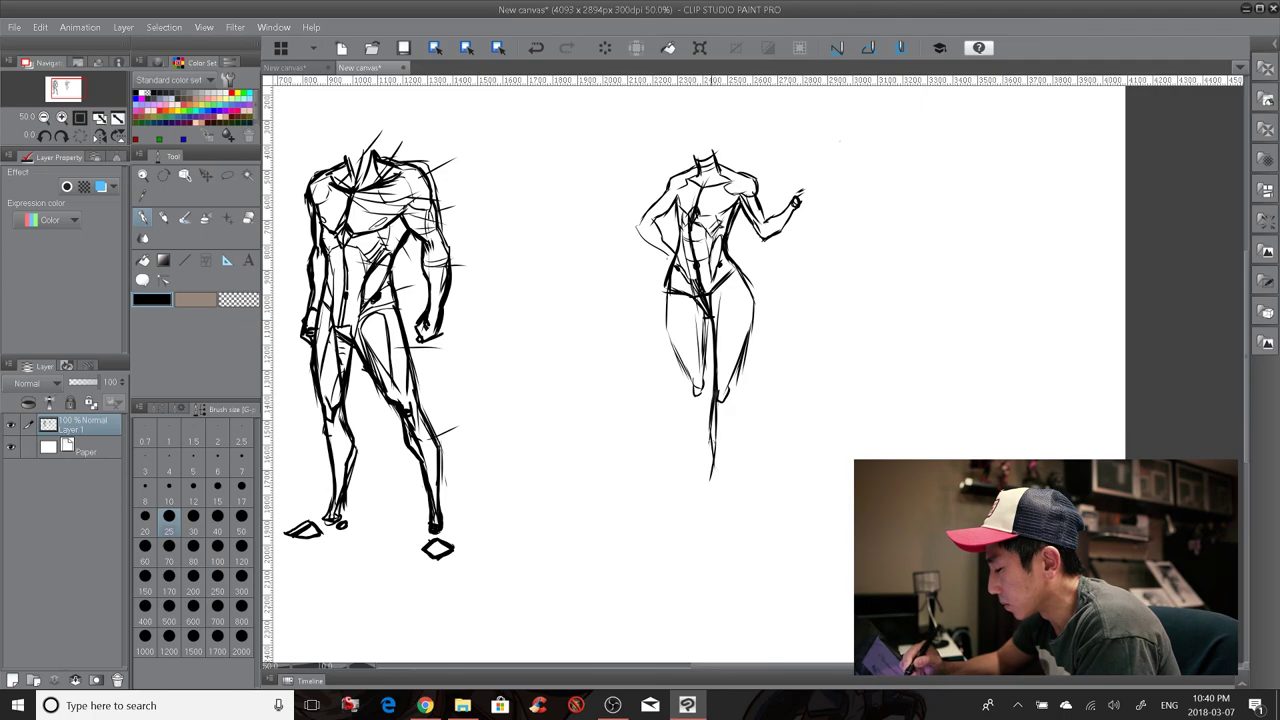
pyautogui.moveTo(712, 503); pyautogui.dragTo(712, 509)
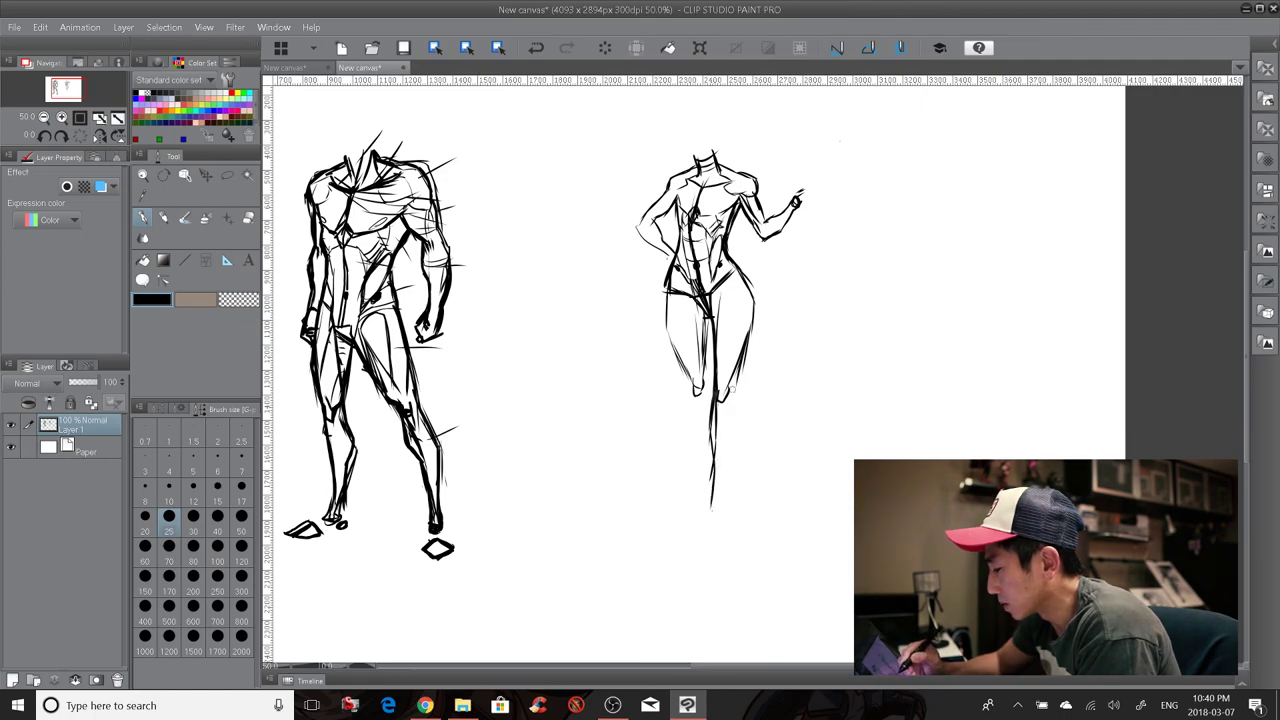
pyautogui.moveTo(740, 362); pyautogui.dragTo(714, 510)
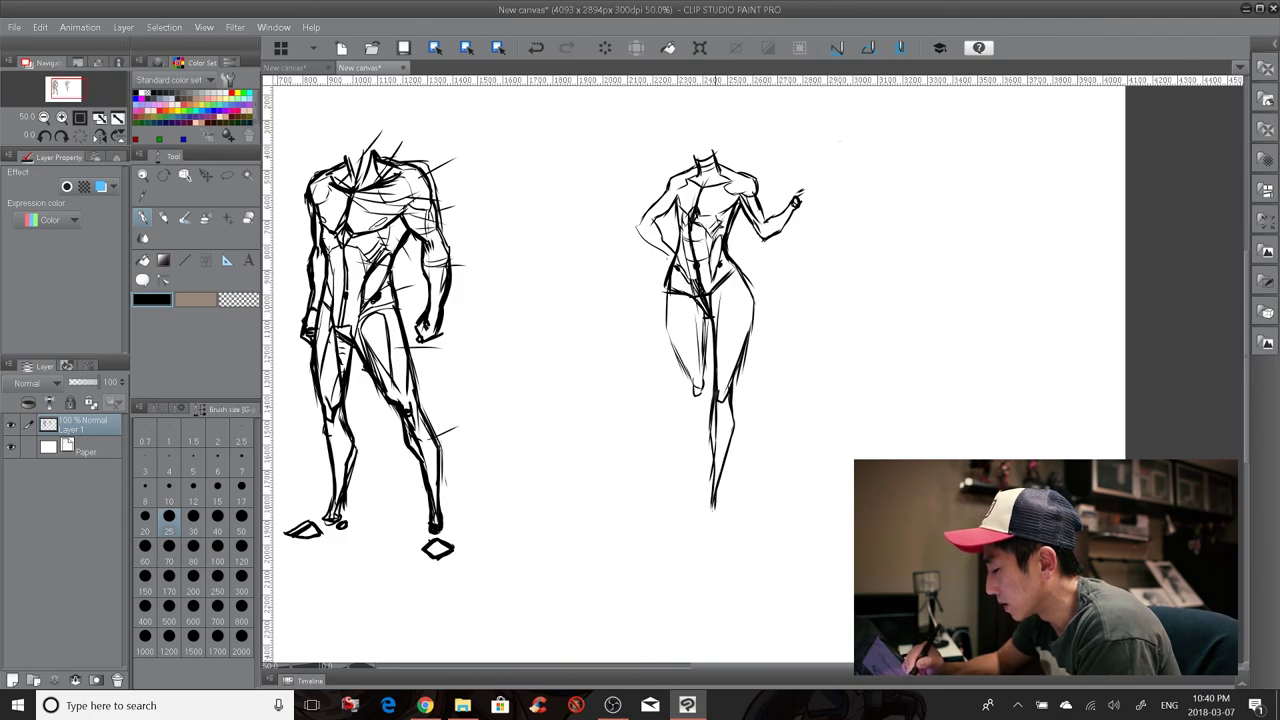
# Step: Draw the rear leg's shorter lower leg tapering to the ankle, and darken that leg's thigh contours
pyautogui.moveTo(690, 380); pyautogui.dragTo(698, 456)
pyautogui.moveTo(698, 374); pyautogui.dragTo(688, 430)
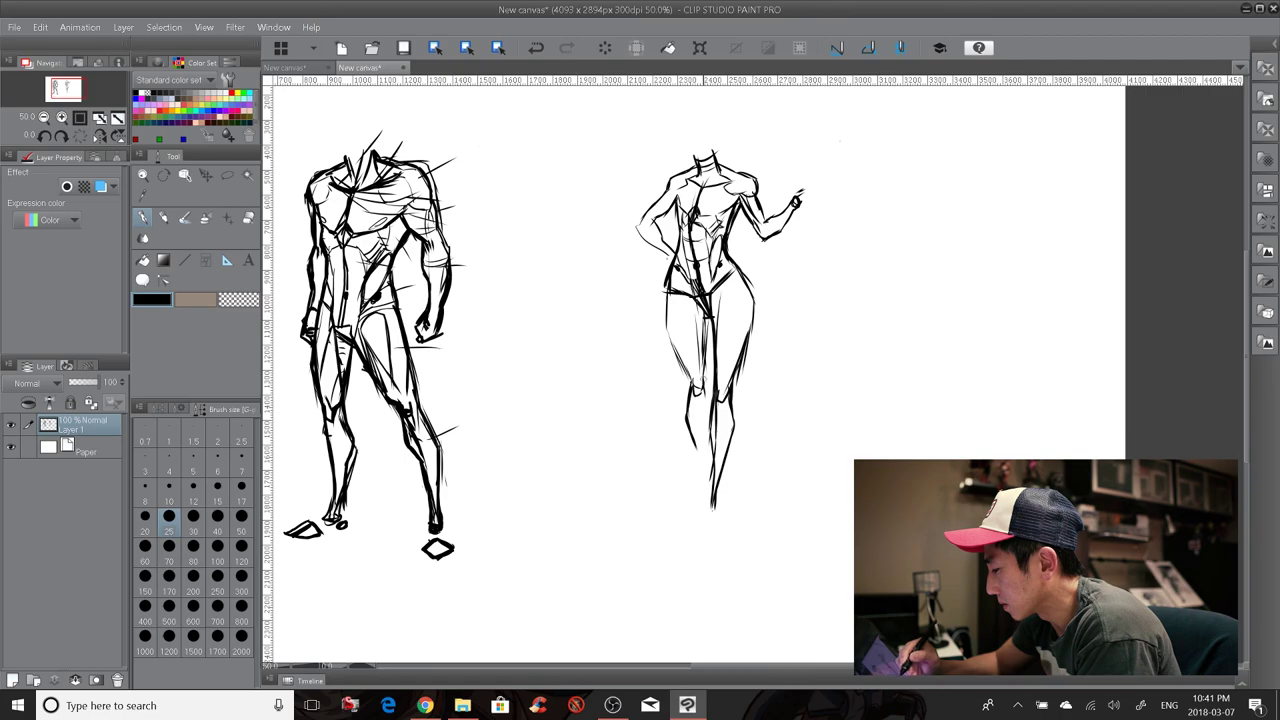
pyautogui.moveTo(704, 378)
pyautogui.mouseDown()
pyautogui.moveTo(706, 436)
pyautogui.moveTo(690, 462)
pyautogui.mouseUp()
pyautogui.moveTo(697, 438); pyautogui.dragTo(702, 469)
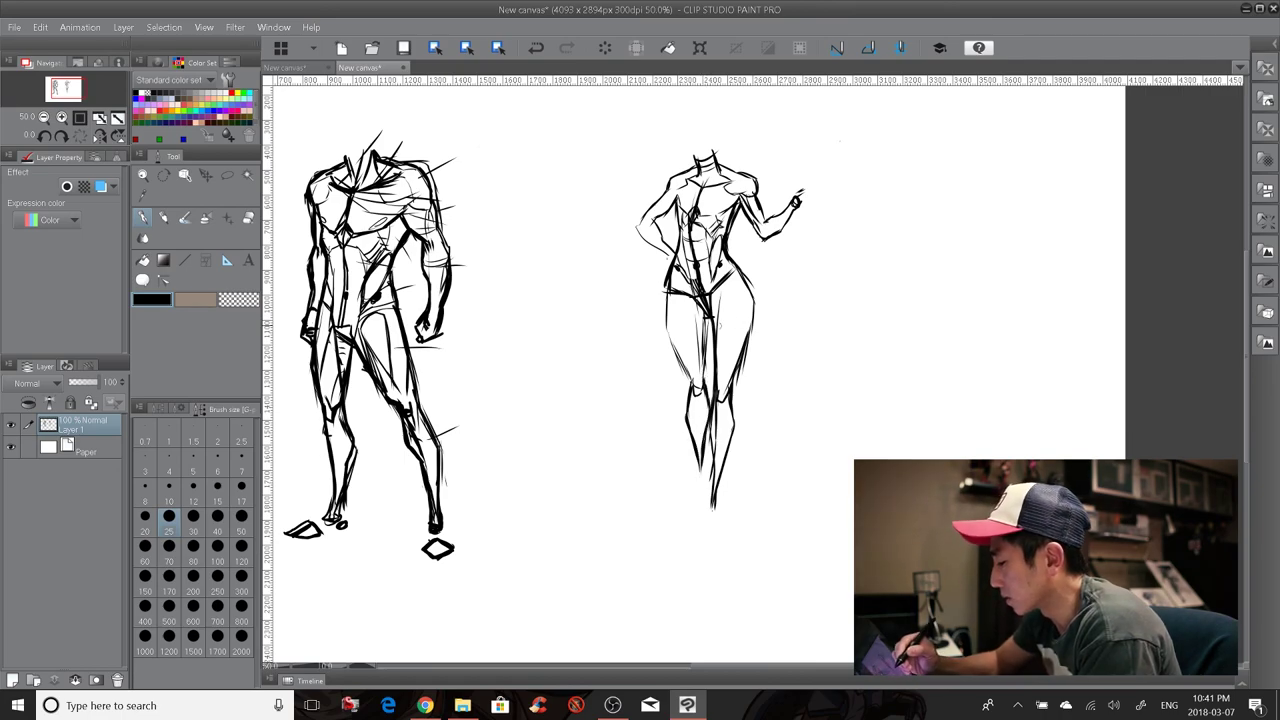
pyautogui.moveTo(667, 311); pyautogui.dragTo(691, 377)
pyautogui.moveTo(667, 307); pyautogui.dragTo(676, 347)
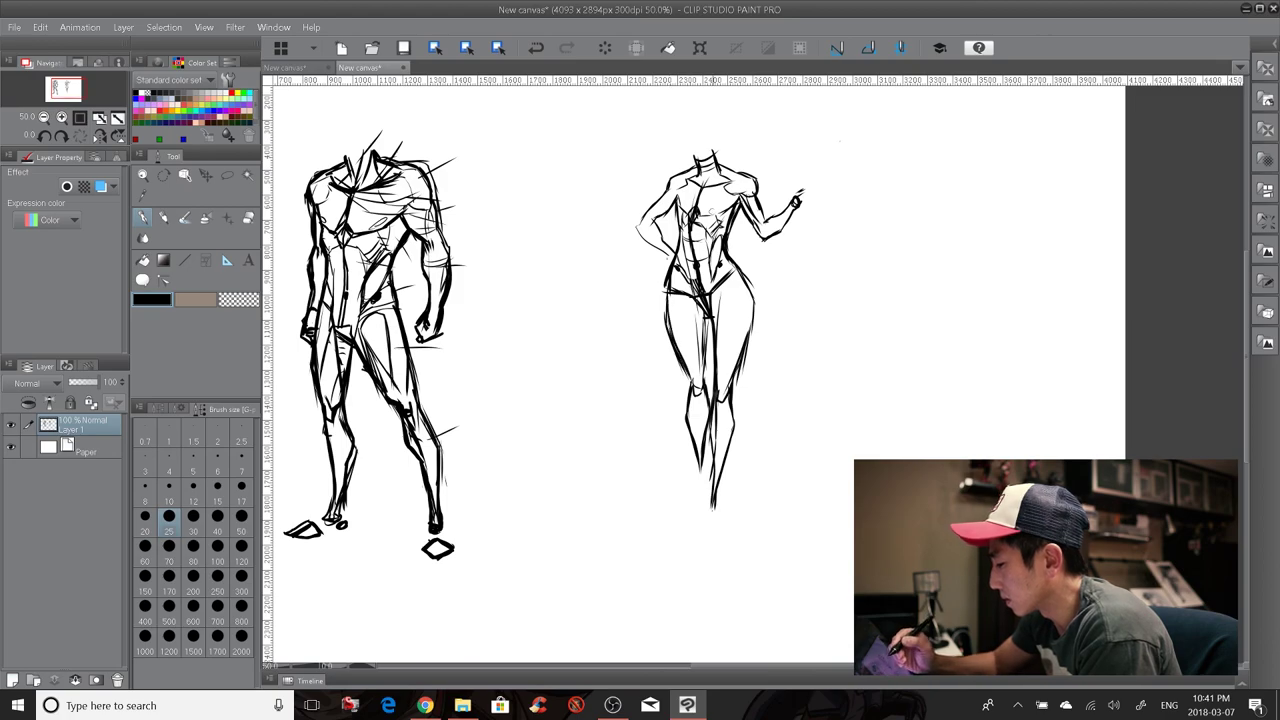
pyautogui.moveTo(698, 305); pyautogui.dragTo(702, 341)
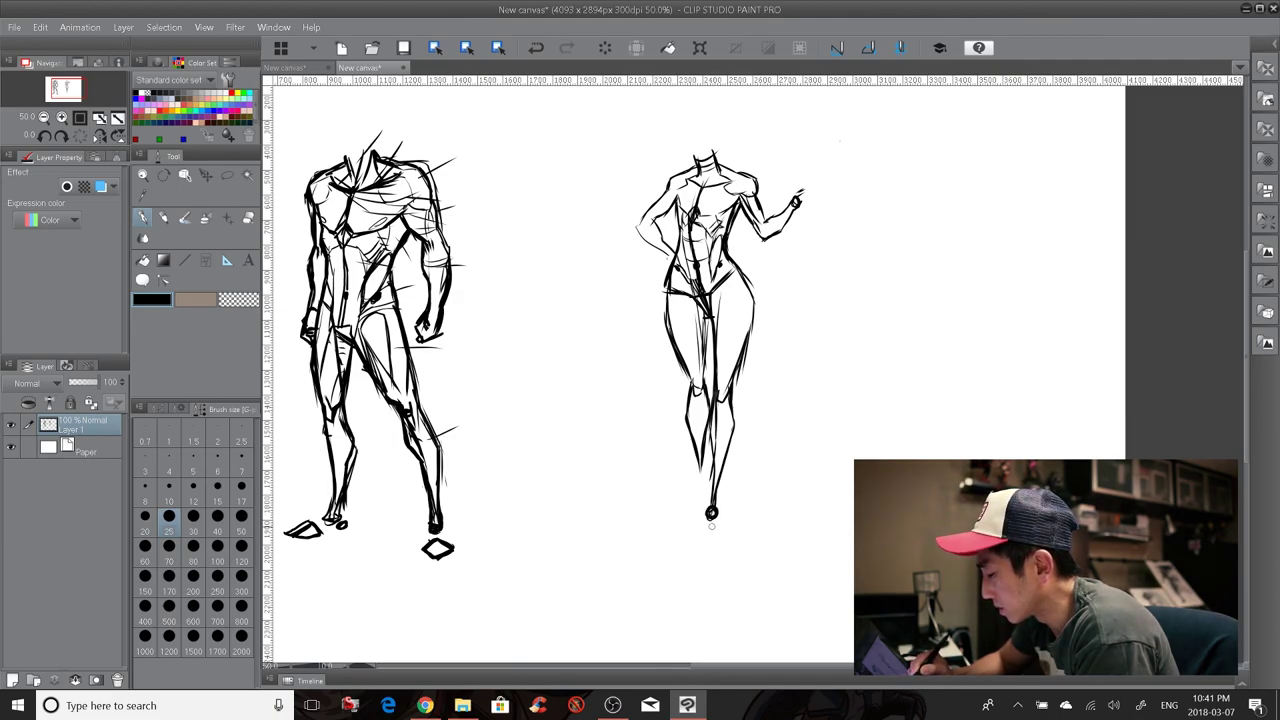
# Step: Add circular ankle joints and diamond-shaped feet beneath both of the second figure's legs
pyautogui.moveTo(711, 520)
pyautogui.mouseDown()
pyautogui.moveTo(699, 537)
pyautogui.moveTo(727, 534)
pyautogui.moveTo(711, 548)
pyautogui.mouseUp()
pyautogui.moveTo(713, 532); pyautogui.dragTo(724, 541)
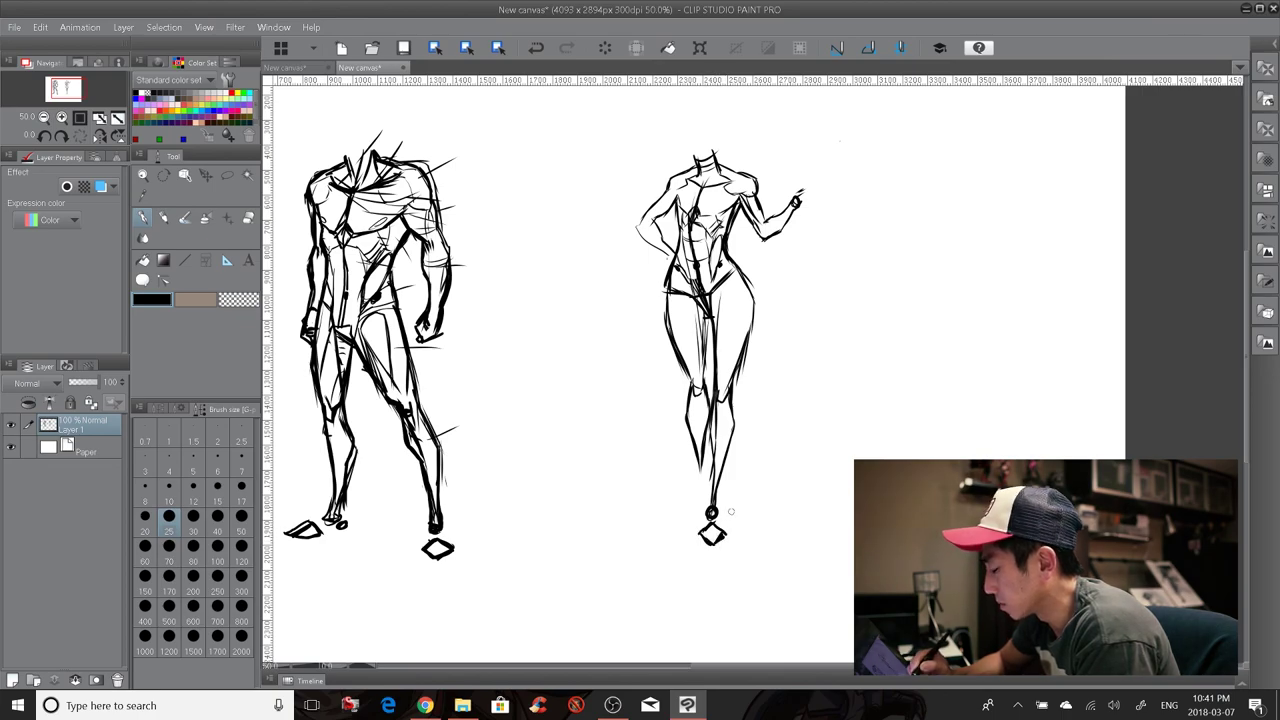
pyautogui.moveTo(698, 467)
pyautogui.mouseDown()
pyautogui.moveTo(688, 495)
pyautogui.moveTo(700, 500)
pyautogui.moveTo(694, 470)
pyautogui.mouseUp()
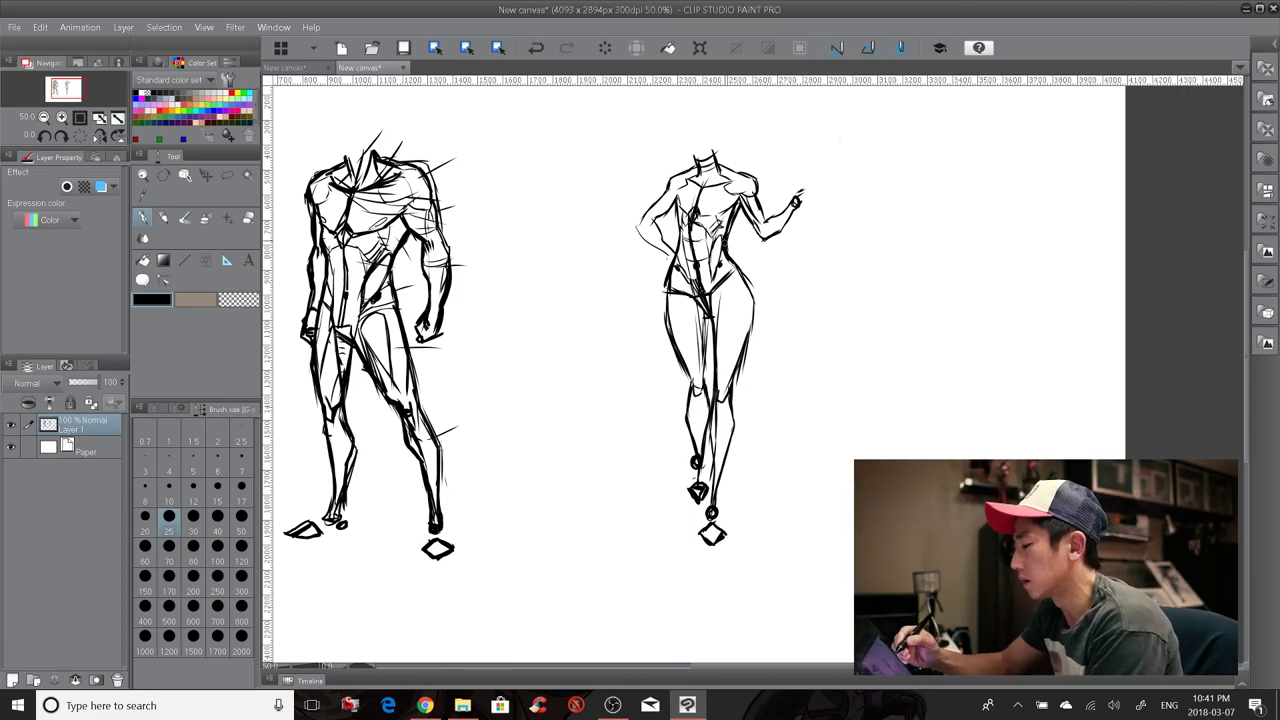
# Step: Thicken the second figure's outer hip curve and reinforce the inner thigh lines below the crotch
pyautogui.moveTo(750, 300); pyautogui.dragTo(752, 322)
pyautogui.moveTo(752, 278); pyautogui.dragTo(750, 300)
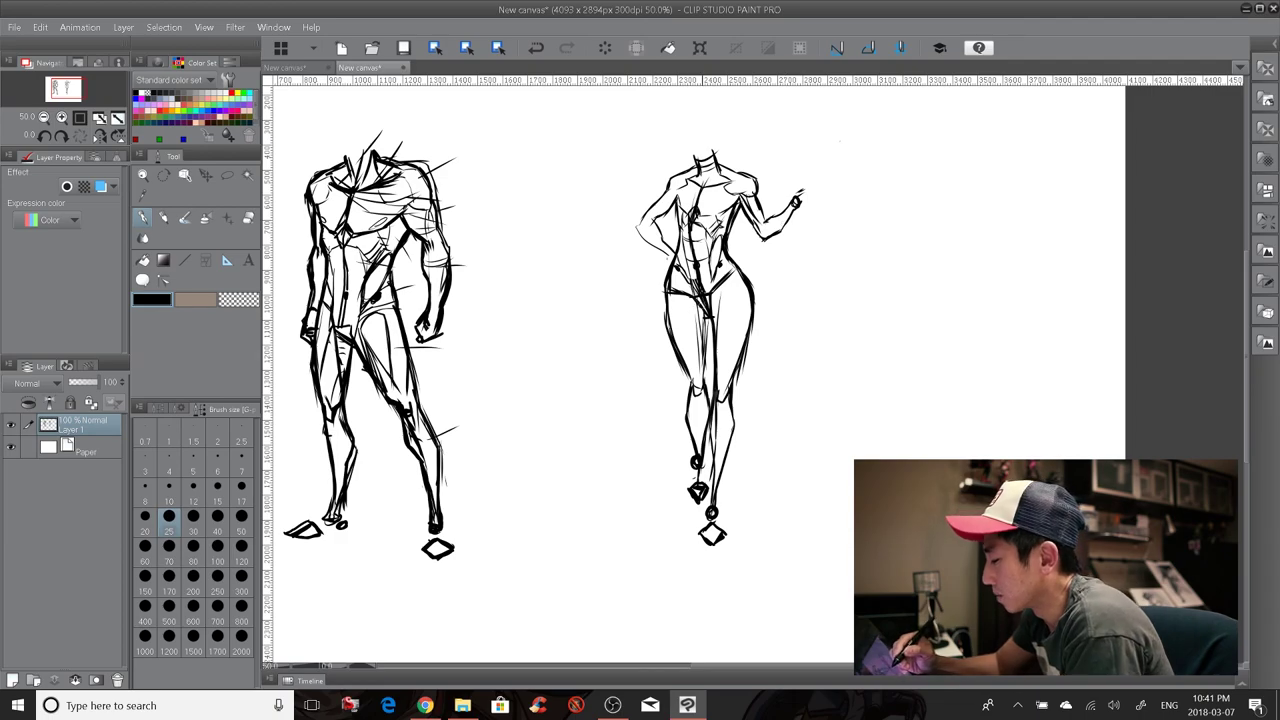
pyautogui.moveTo(697, 307); pyautogui.dragTo(702, 363)
pyautogui.moveTo(720, 282); pyautogui.dragTo(716, 365)
pyautogui.moveTo(710, 313); pyautogui.dragTo(713, 367)
pyautogui.moveTo(701, 312); pyautogui.dragTo(703, 346)
pyautogui.moveTo(708, 310); pyautogui.dragTo(706, 368)
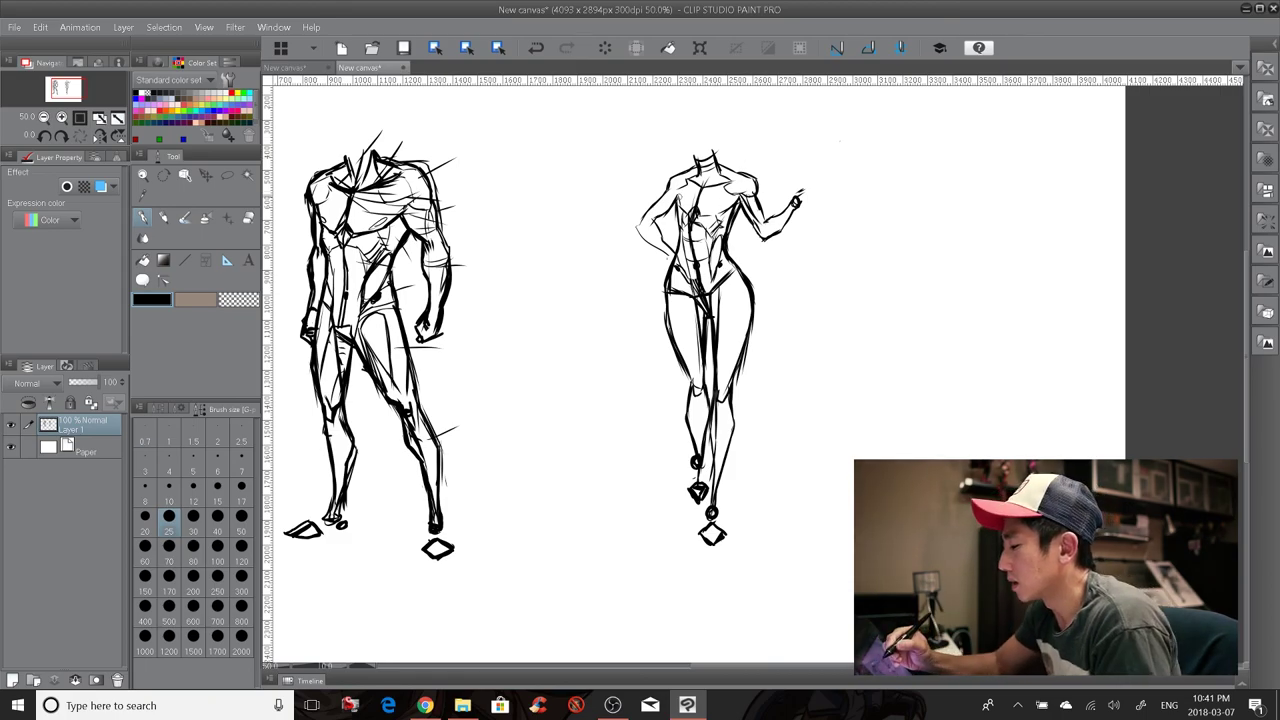
# Step: Rework the second figure's collarbones and add a V-shaped guide from them to the middle of the chest
pyautogui.scroll(1, 700, 148)
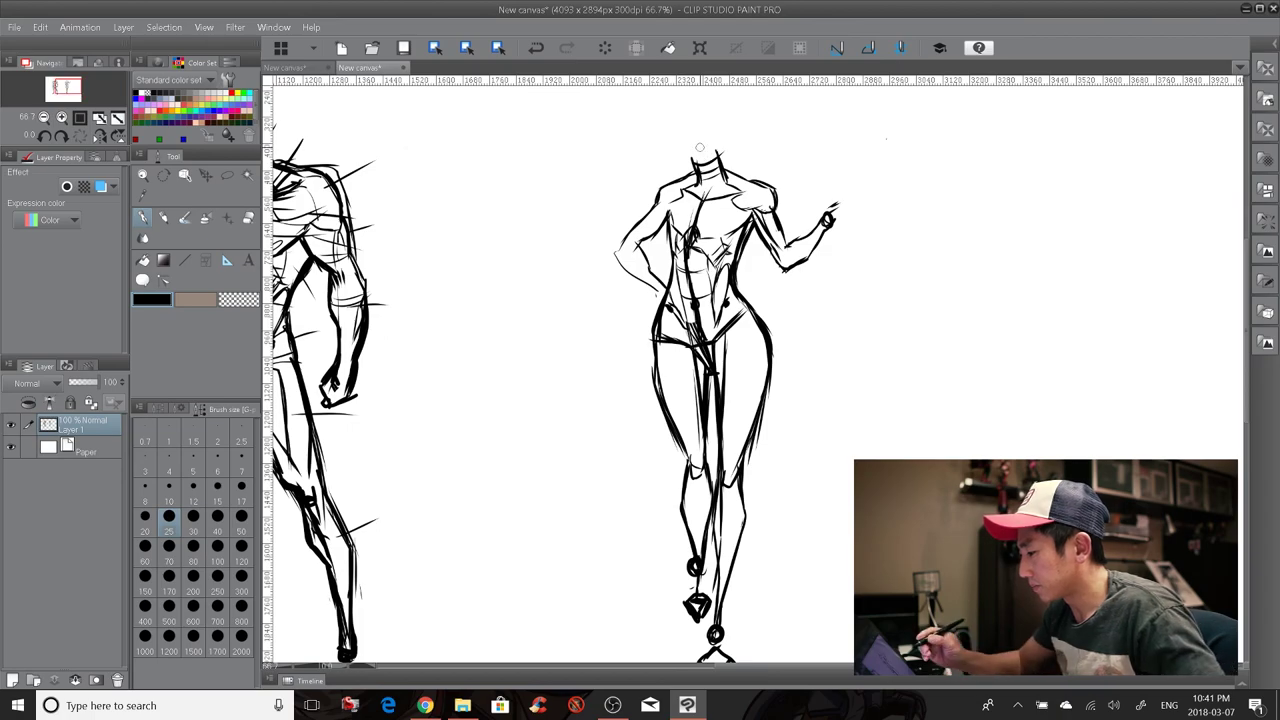
pyautogui.moveTo(825, 201); pyautogui.dragTo(768, 171)
pyautogui.rightClick(652, 160)
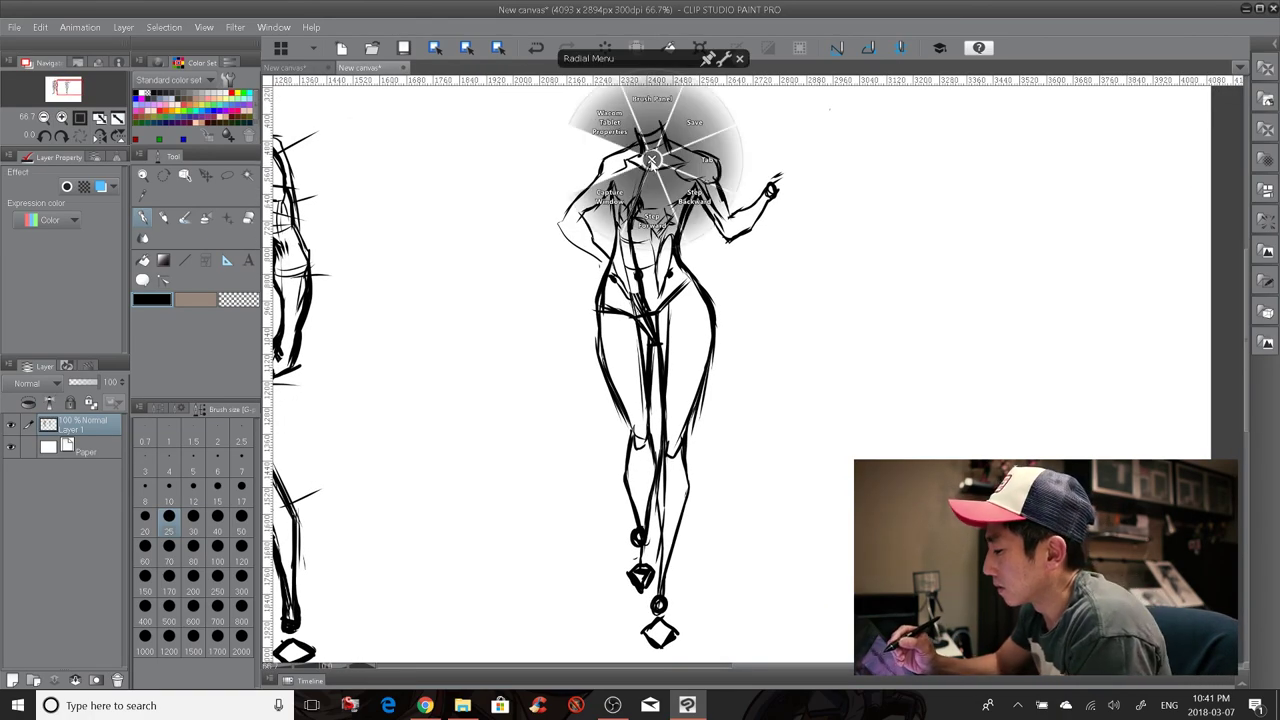
pyautogui.click(652, 160)
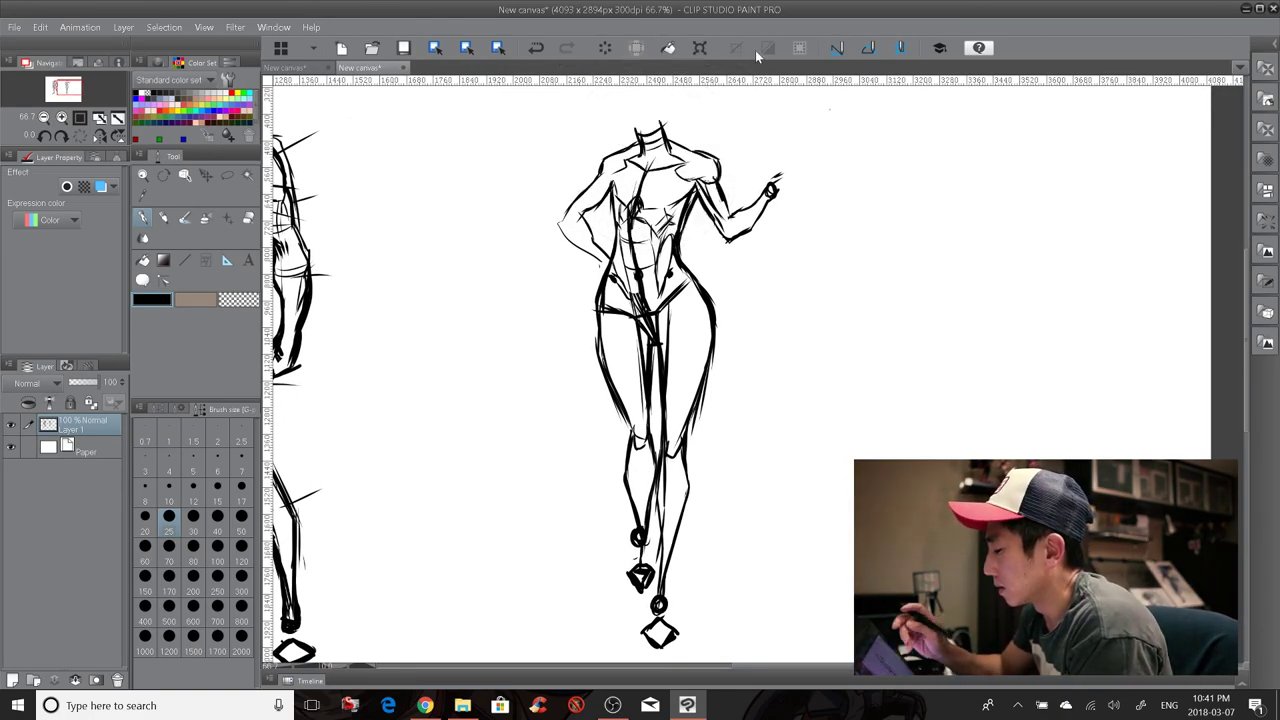
pyautogui.moveTo(655, 163)
pyautogui.mouseDown()
pyautogui.moveTo(637, 171)
pyautogui.moveTo(655, 171)
pyautogui.moveTo(648, 187)
pyautogui.moveTo(641, 166)
pyautogui.mouseUp()
pyautogui.hotkey('ctrl', 'z')
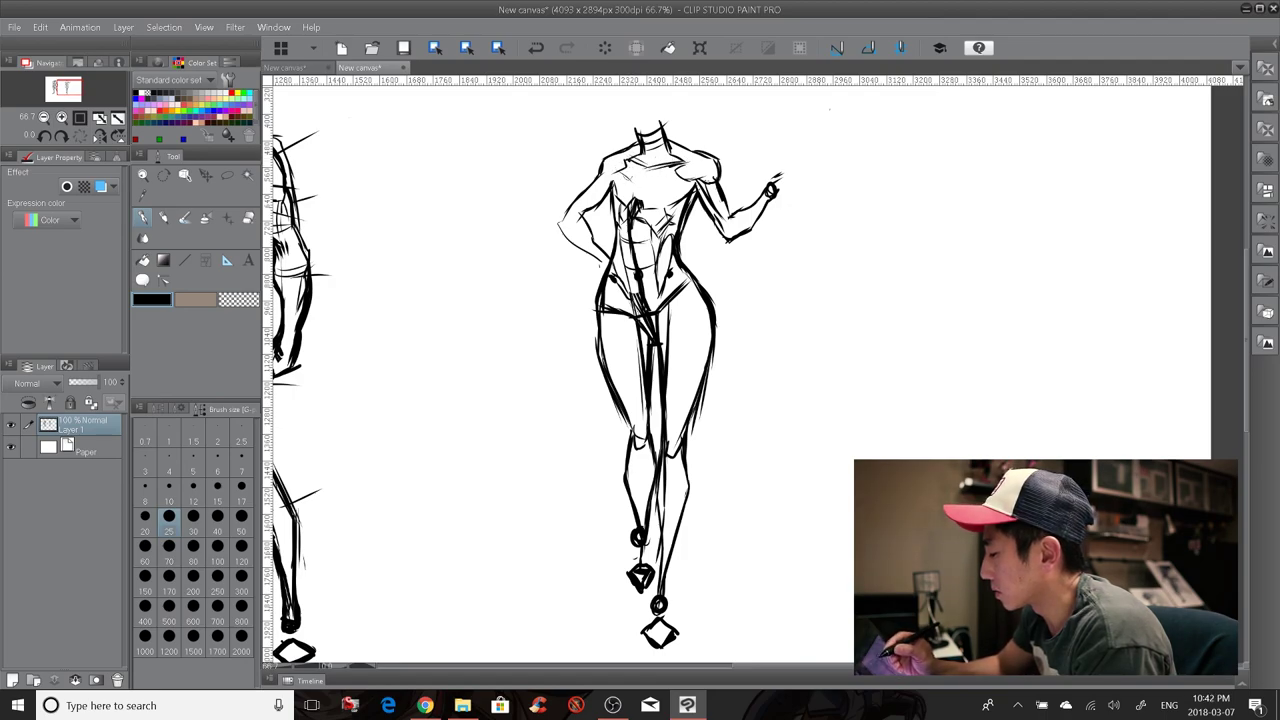
pyautogui.moveTo(622, 168)
pyautogui.mouseDown()
pyautogui.moveTo(658, 188)
pyautogui.moveTo(689, 158)
pyautogui.moveTo(656, 189)
pyautogui.mouseUp()
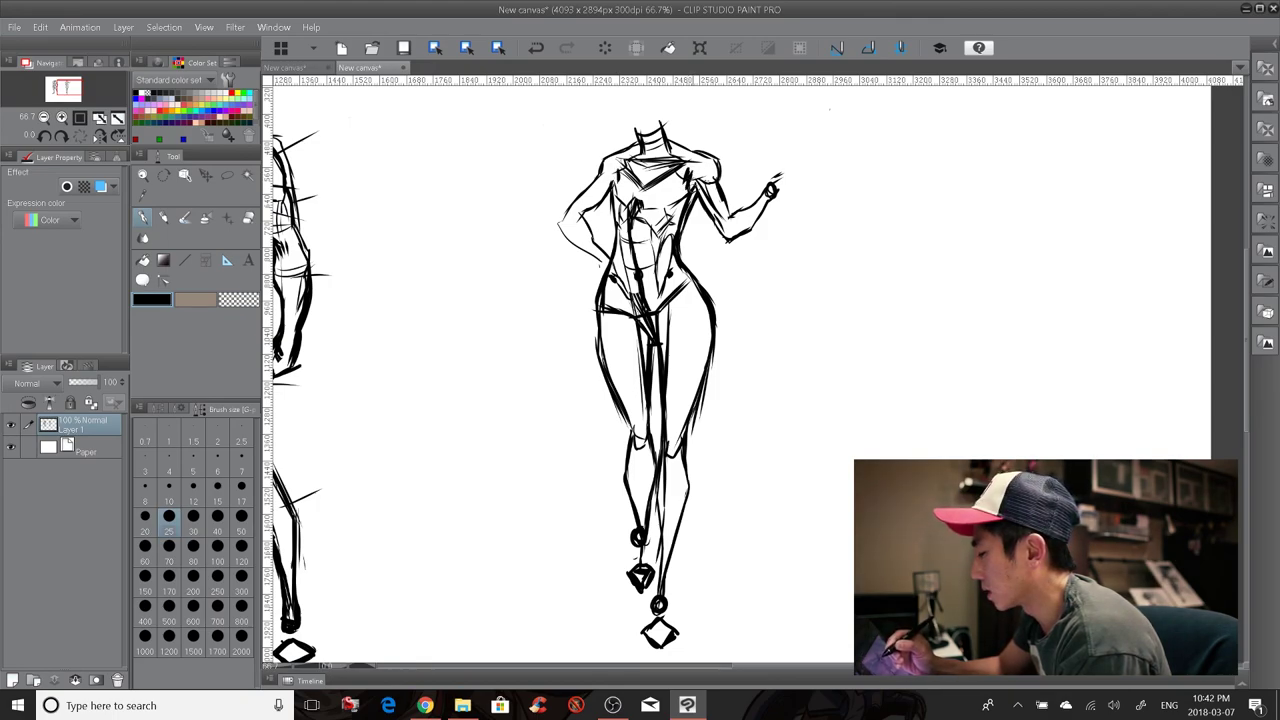
# Step: Outline the second figure's breasts and clear the construction lines from its chest and abdomen
pyautogui.moveTo(821, 132)
pyautogui.mouseDown()
pyautogui.moveTo(825, 146)
pyautogui.moveTo(889, 150)
pyautogui.mouseUp()
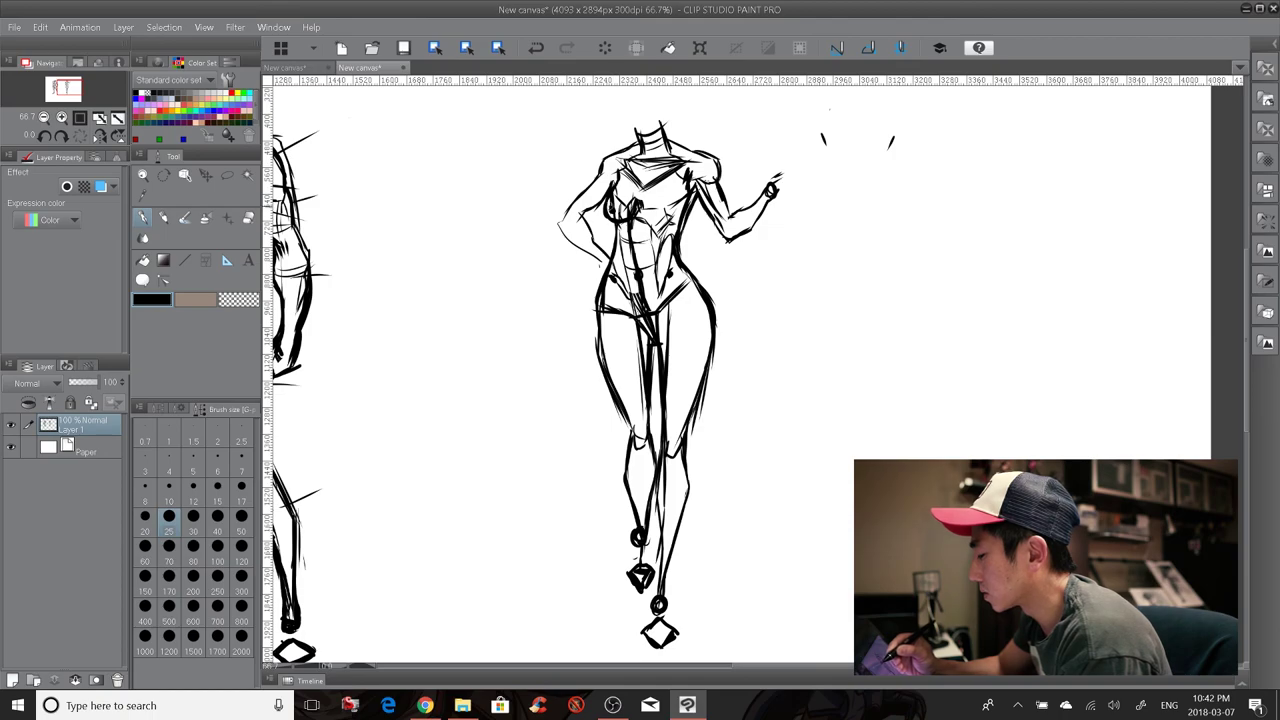
pyautogui.moveTo(644, 212)
pyautogui.mouseDown()
pyautogui.moveTo(676, 220)
pyautogui.moveTo(683, 198)
pyautogui.moveTo(673, 220)
pyautogui.moveTo(644, 200)
pyautogui.moveTo(663, 178)
pyautogui.moveTo(650, 219)
pyautogui.moveTo(673, 219)
pyautogui.moveTo(678, 184)
pyautogui.moveTo(708, 200)
pyautogui.mouseUp()
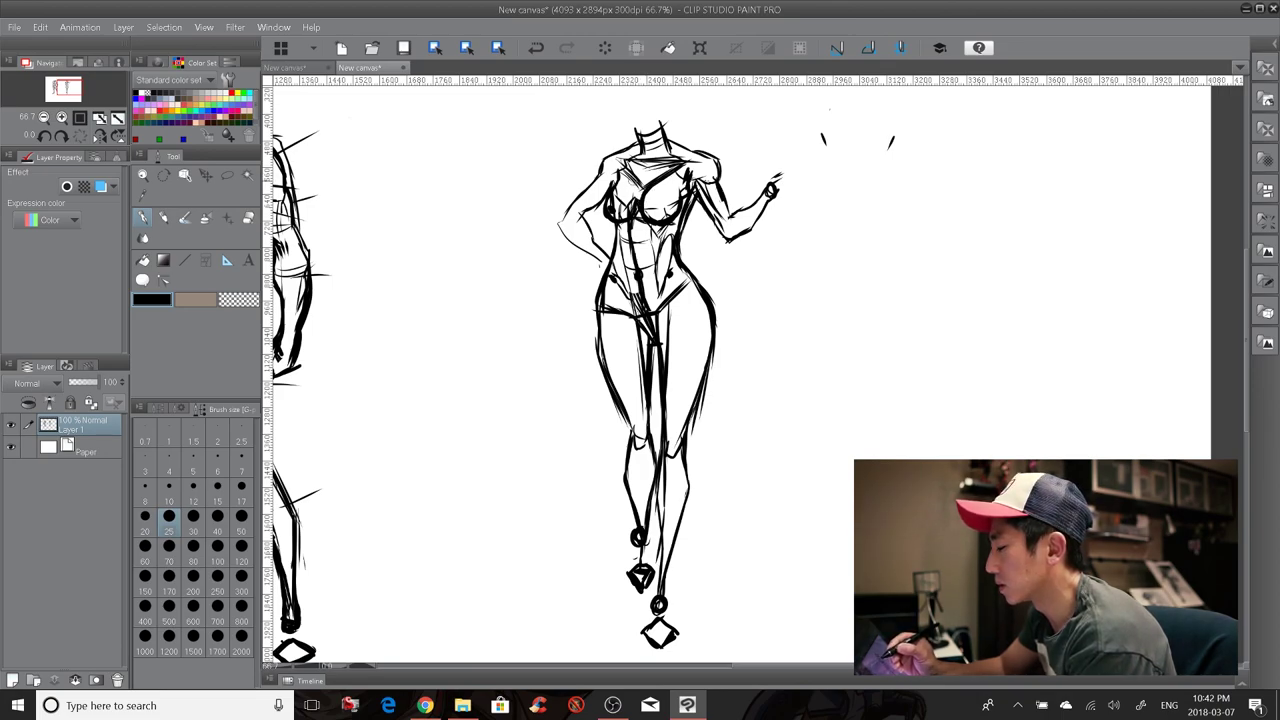
pyautogui.moveTo(644, 172)
pyautogui.mouseDown()
pyautogui.moveTo(633, 175)
pyautogui.moveTo(675, 162)
pyautogui.moveTo(677, 177)
pyautogui.mouseUp()
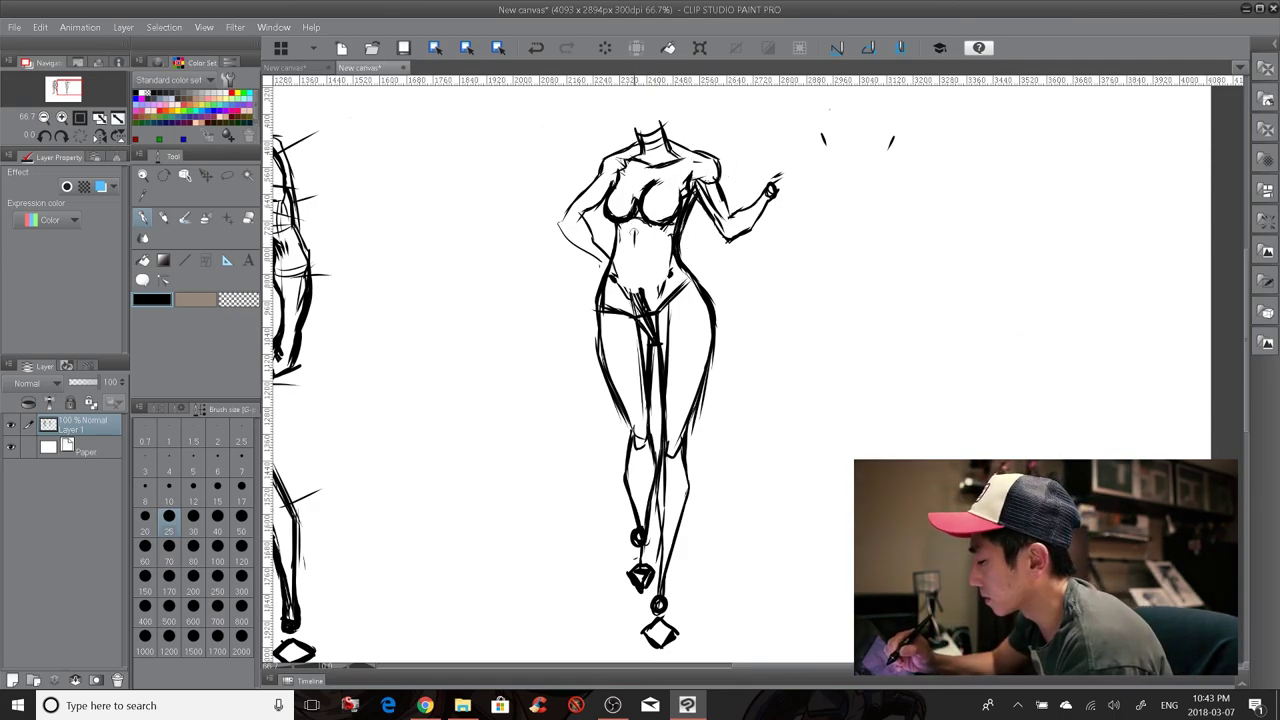
# Step: Mark the navel on the second figure's abdomen with a short stroke and bring both figures into view
pyautogui.moveTo(639, 271); pyautogui.dragTo(639, 267)
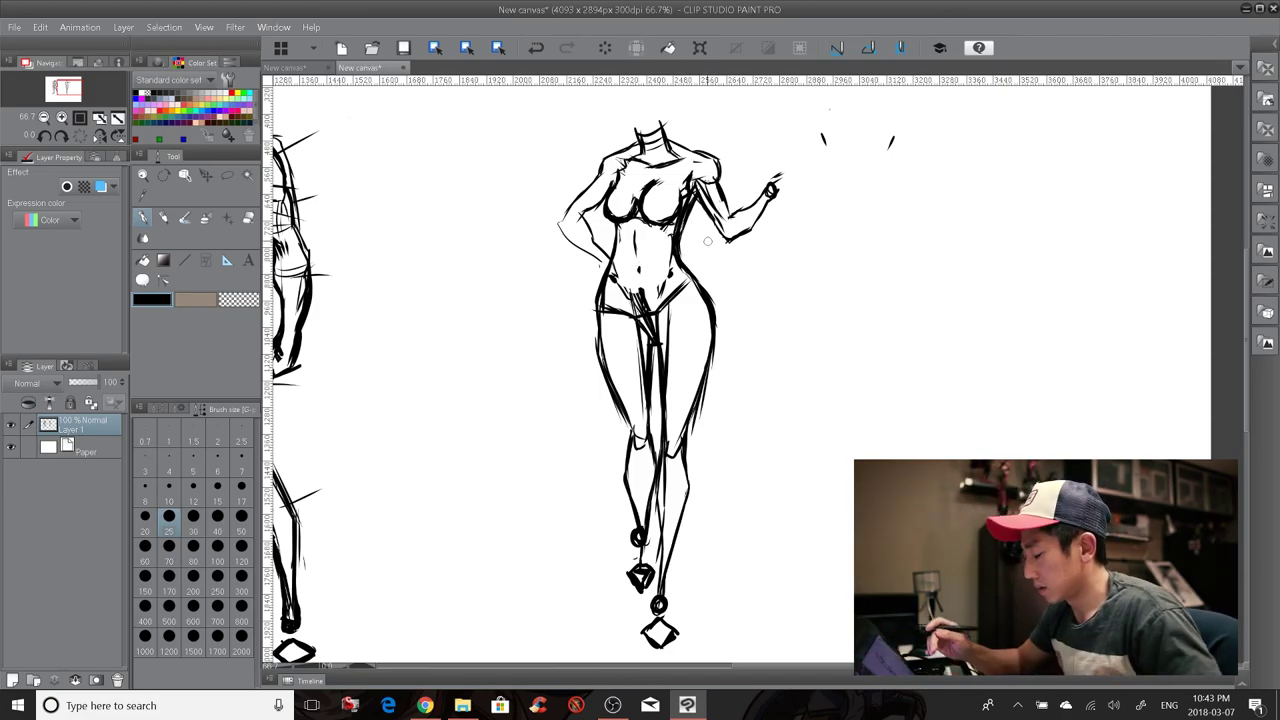
pyautogui.scroll(-2, 708, 241)
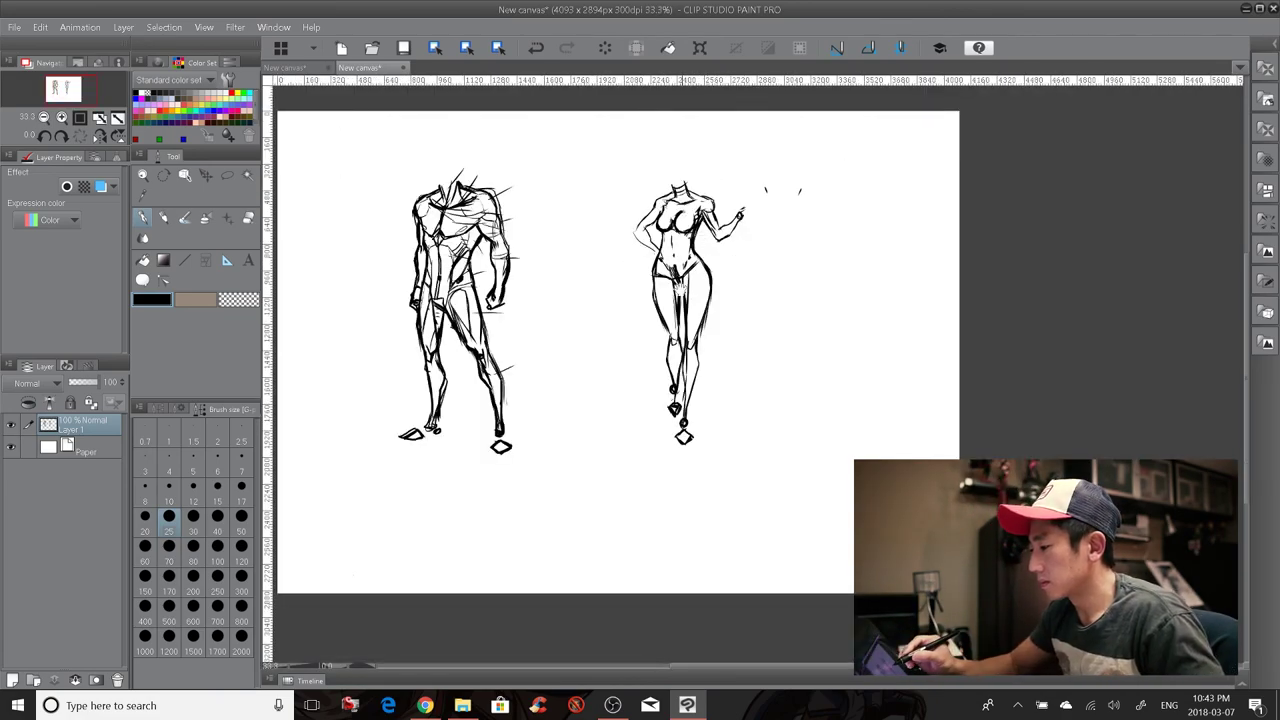
pyautogui.moveTo(680, 289); pyautogui.dragTo(744, 302)
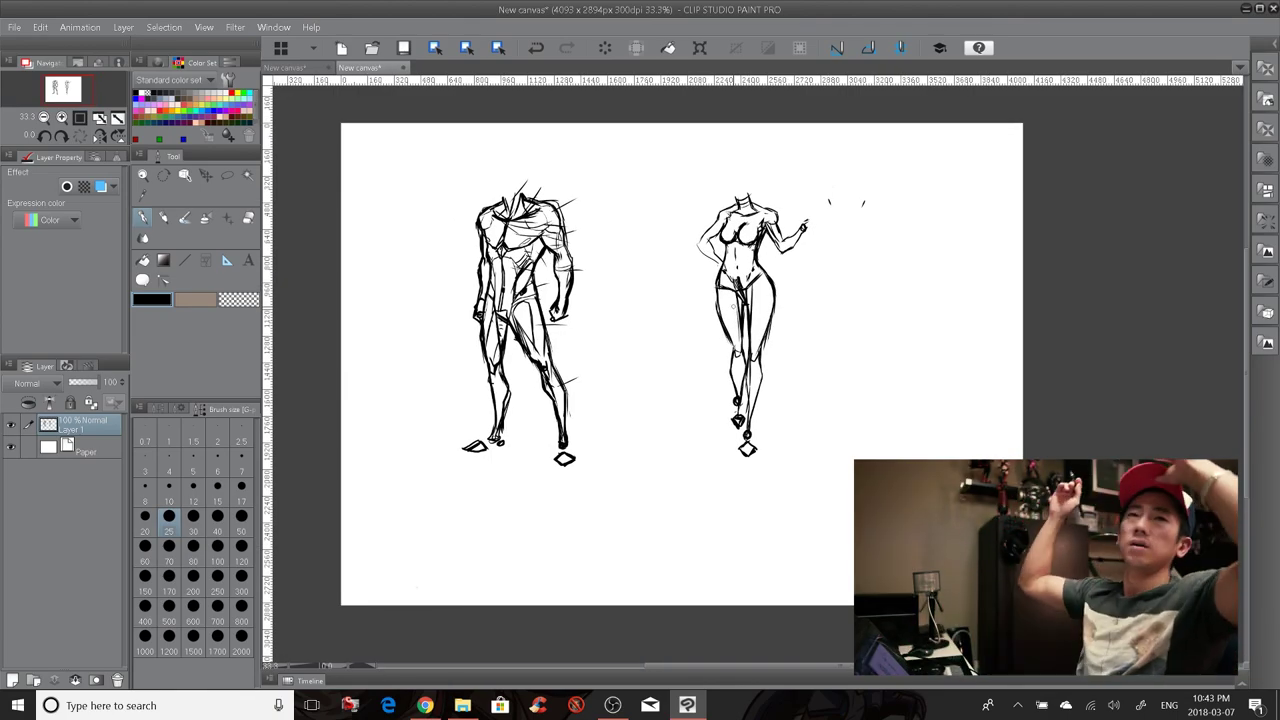